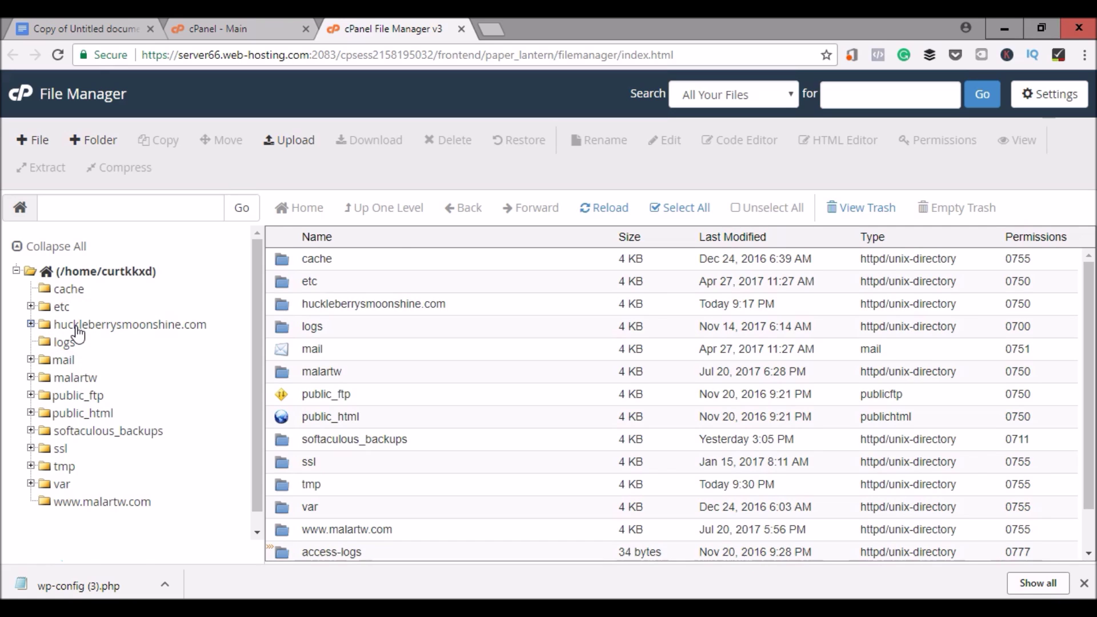
Step: Open the huckleberrysmoonshine.com folder and select all of its files and folders
click(77, 324)
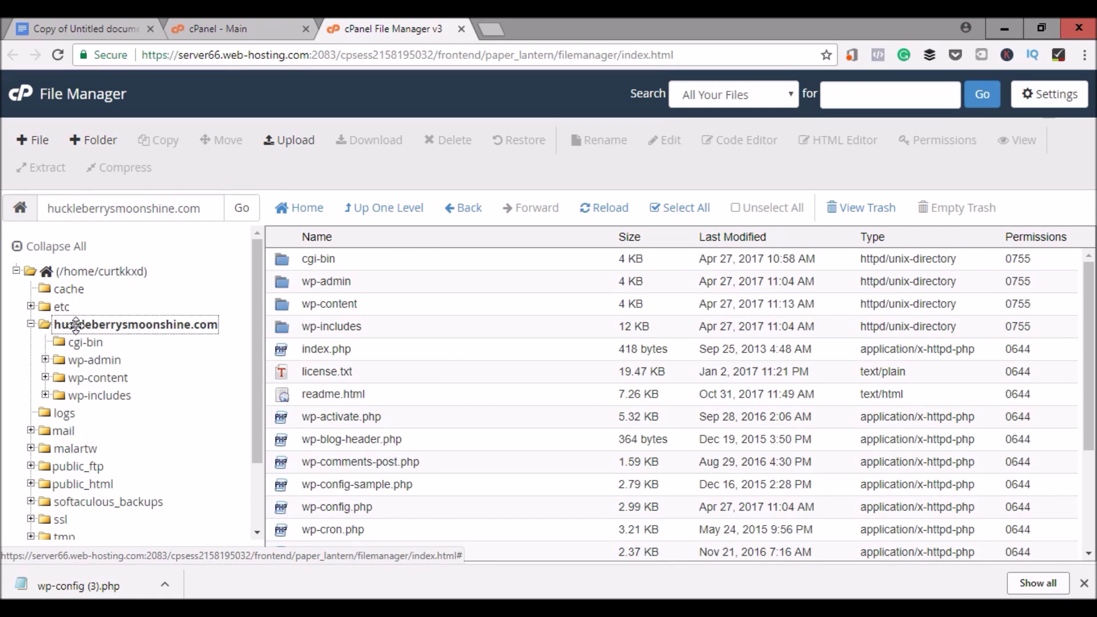
click(354, 265)
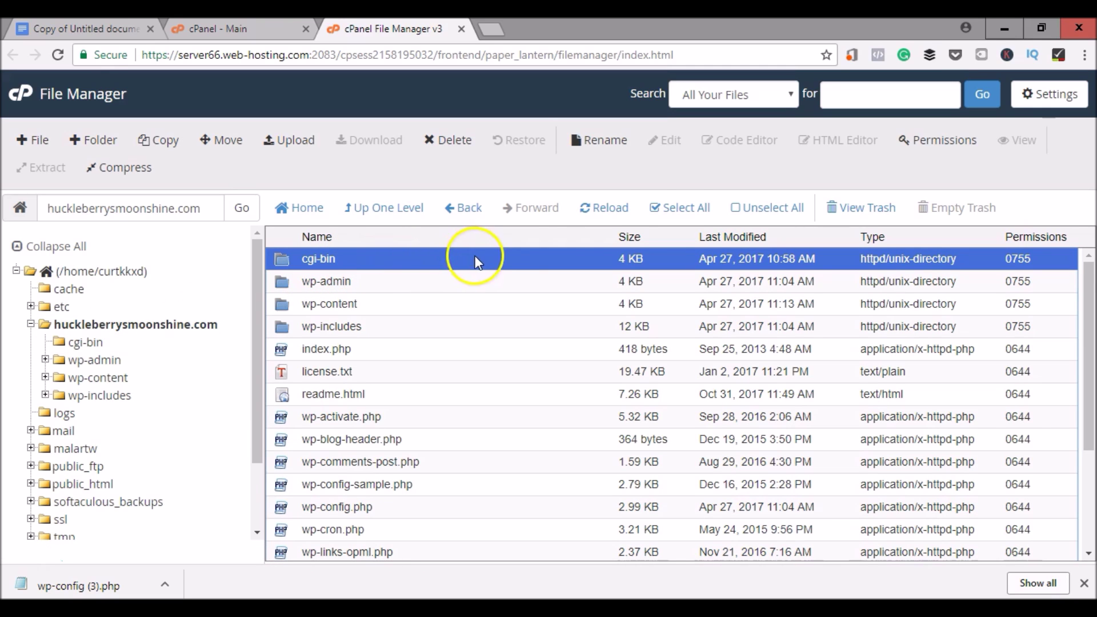
click(669, 213)
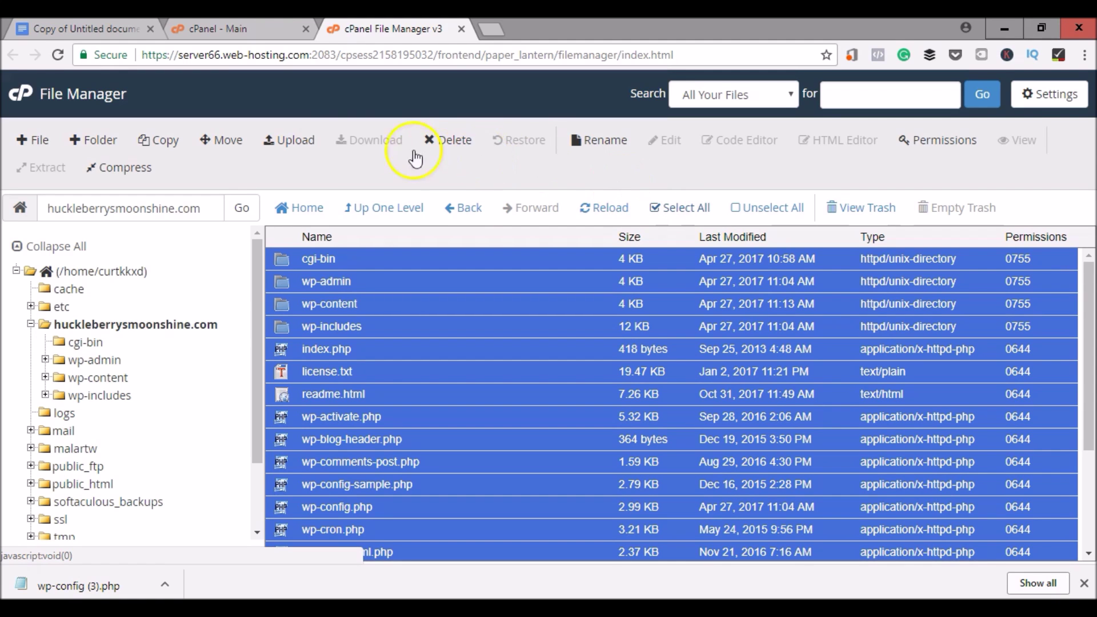
Step: Compress the selection into a Zip archive named huckleberrys.zip
click(137, 171)
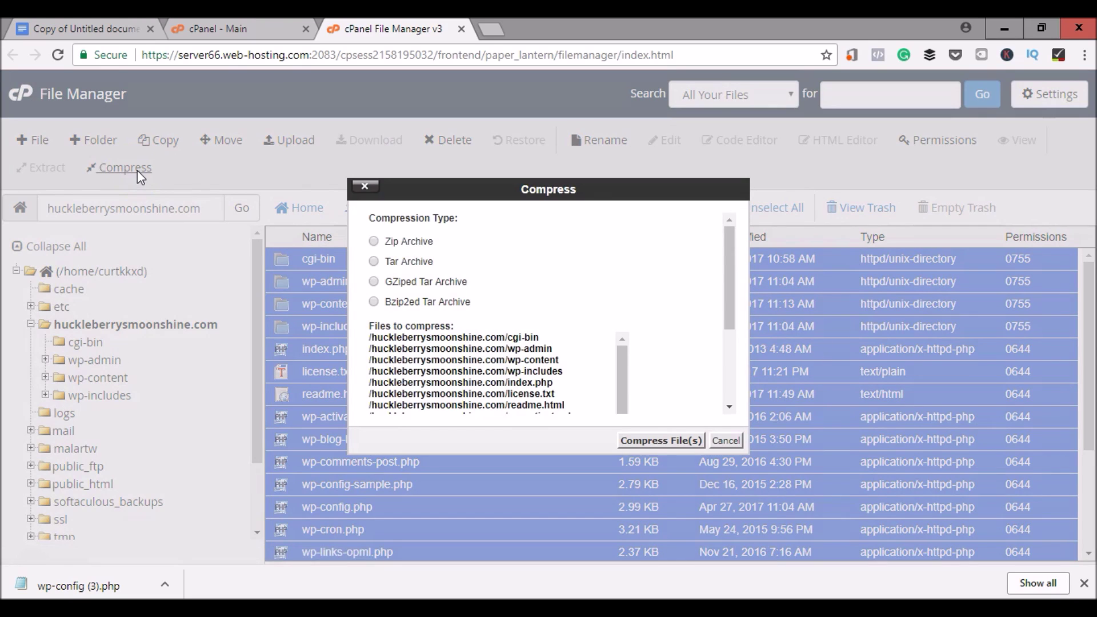
click(374, 243)
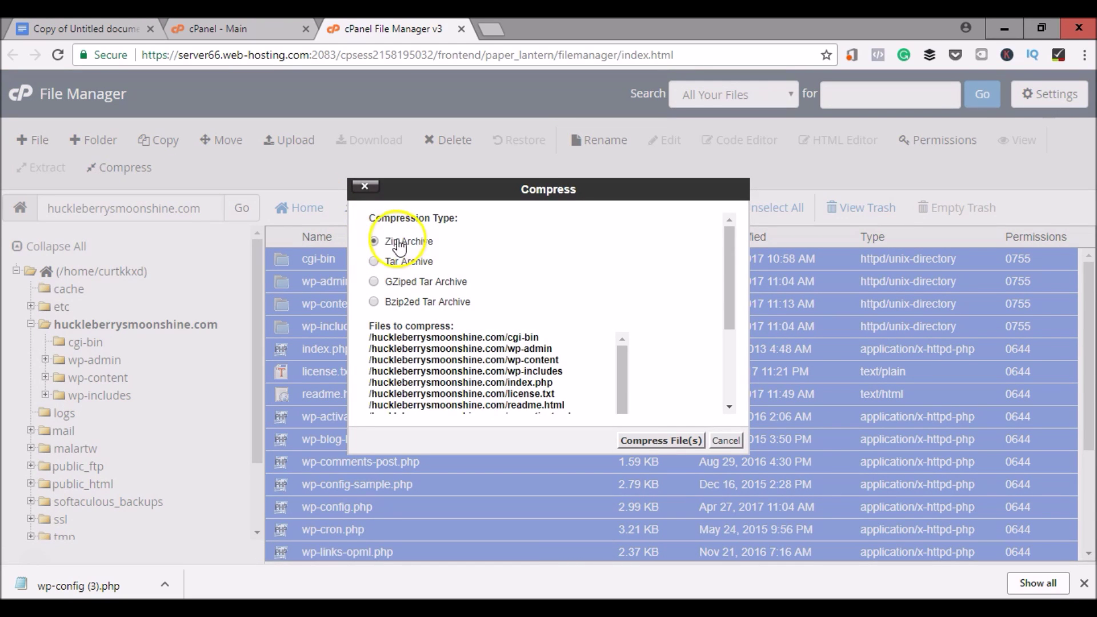
drag(729, 237, 737, 323)
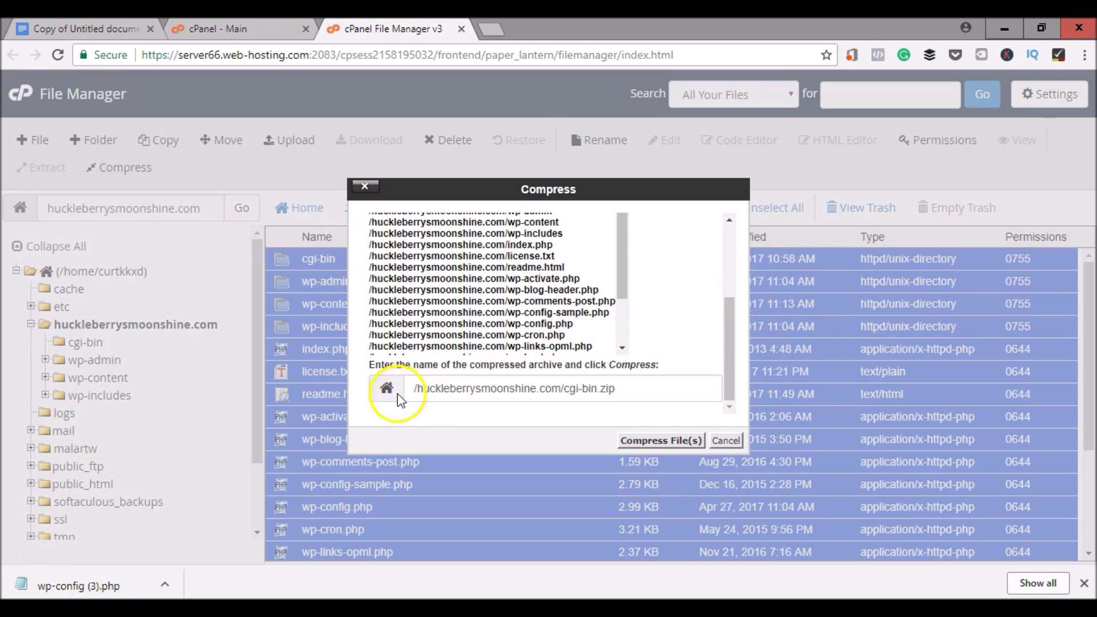
click(596, 393)
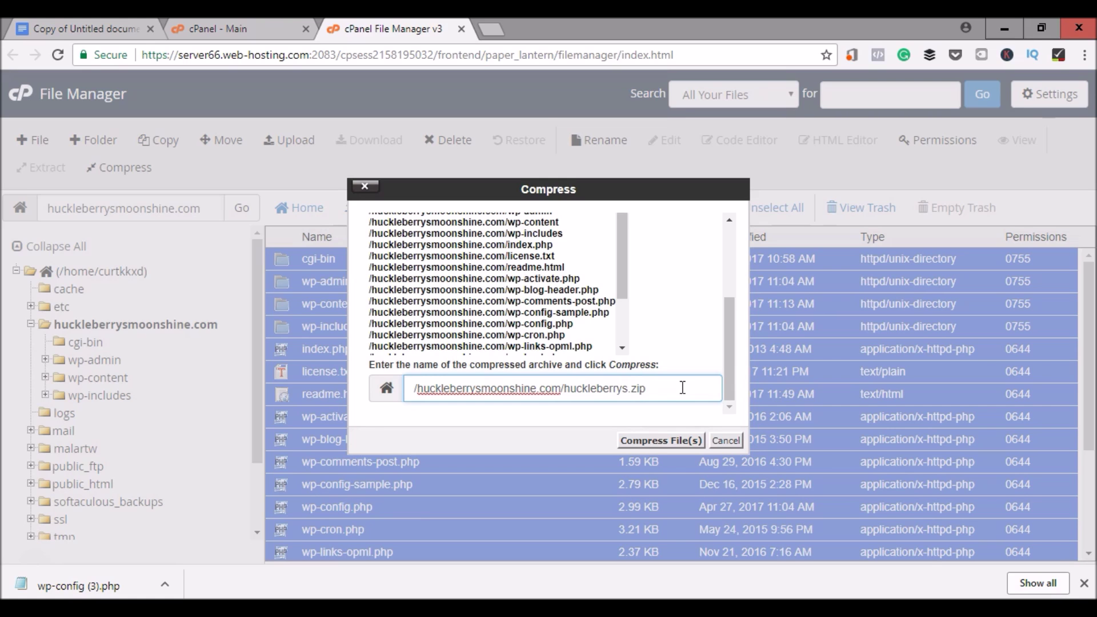
click(674, 448)
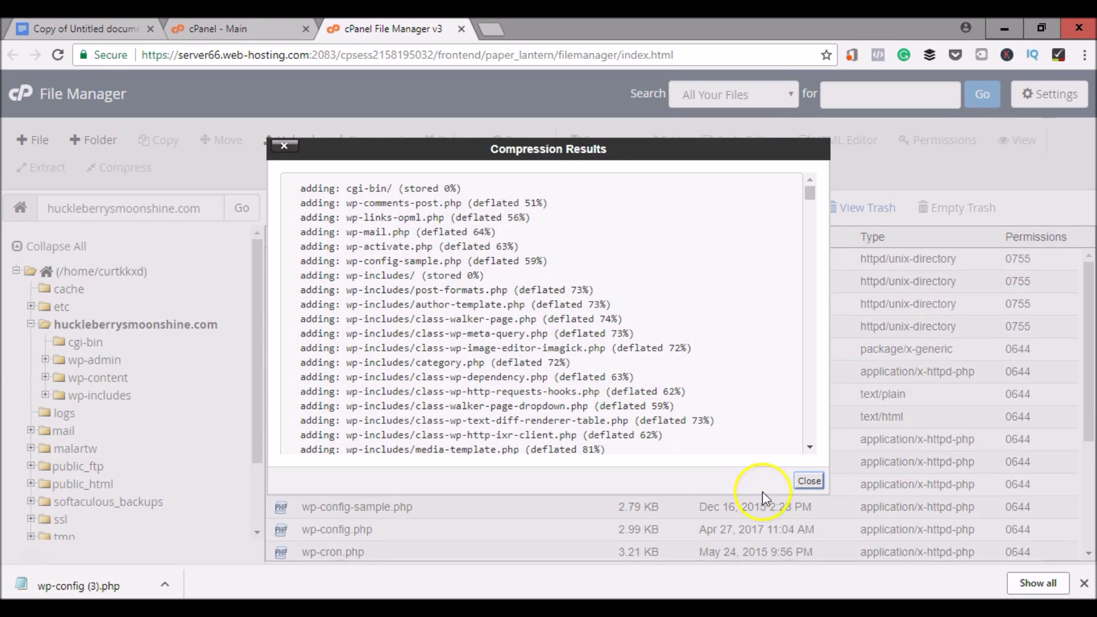
click(809, 481)
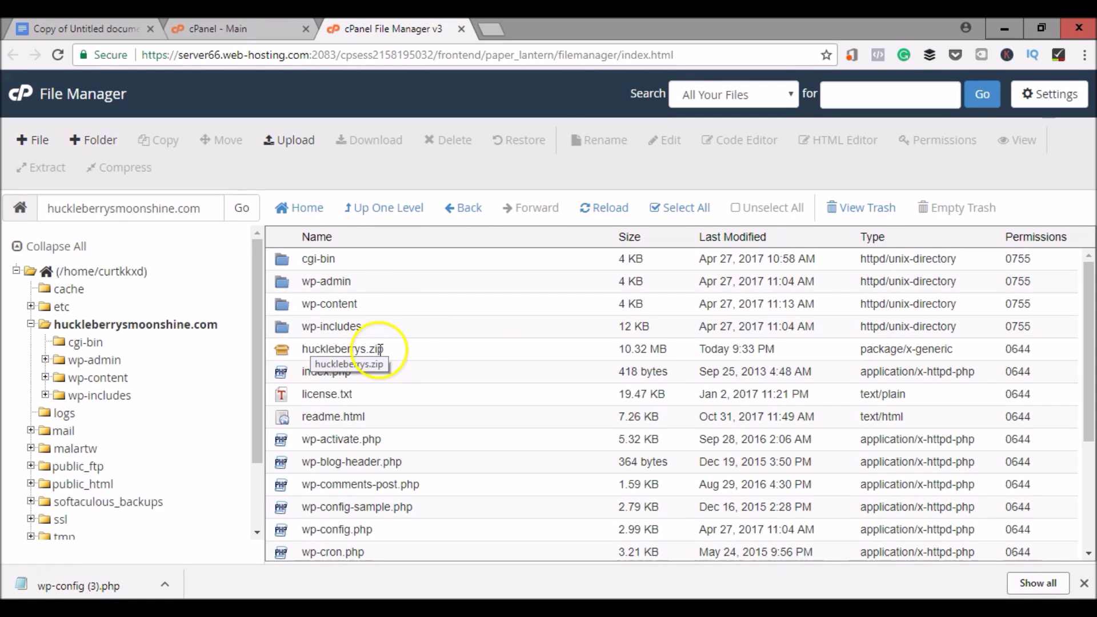
Step: Select huckleberrys.zip together with wp-config.php
click(420, 356)
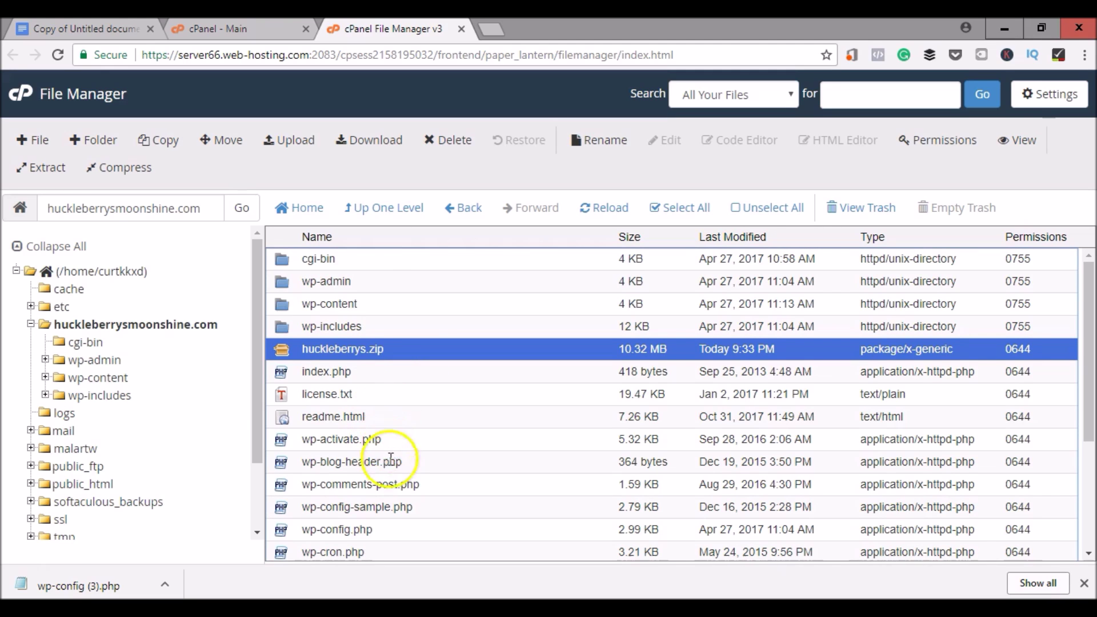
shift+click(379, 528)
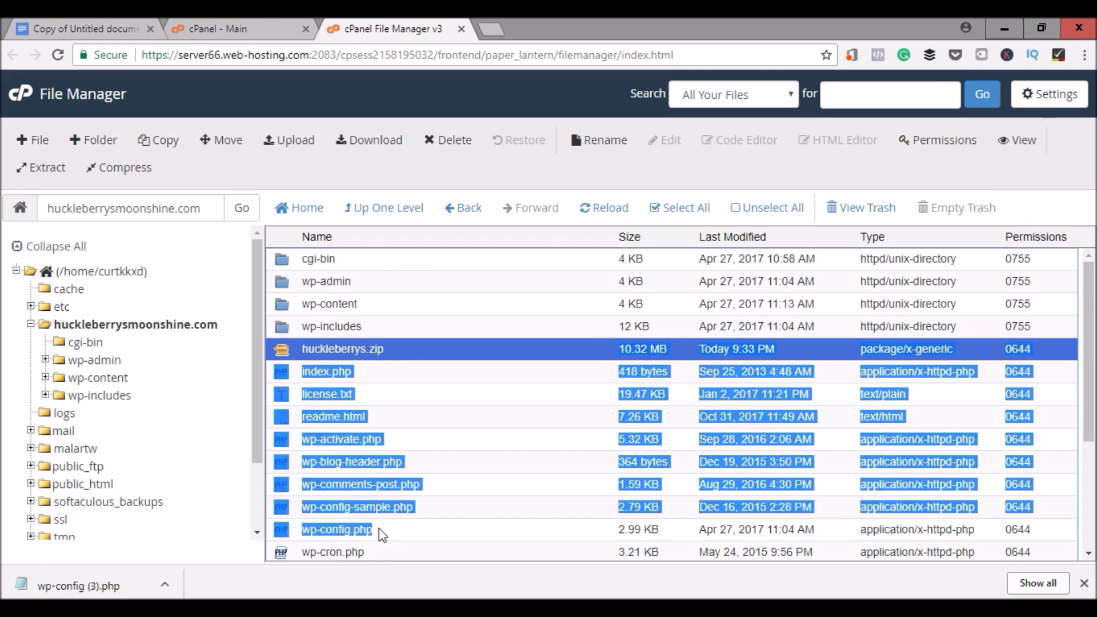
click(394, 349)
shift+click(378, 528)
click(366, 303)
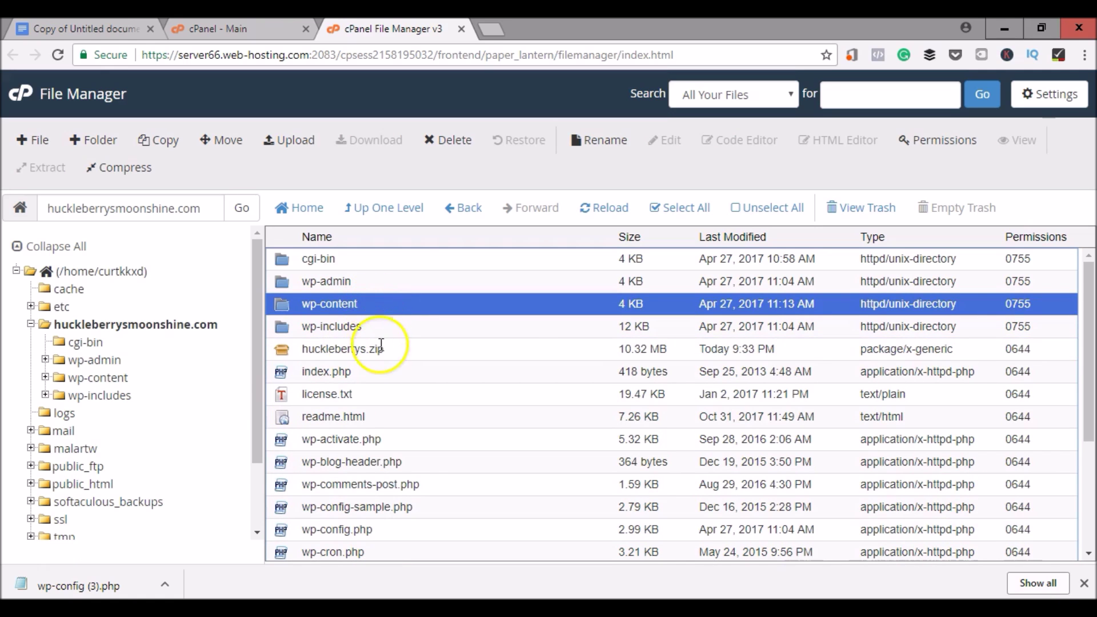
click(377, 348)
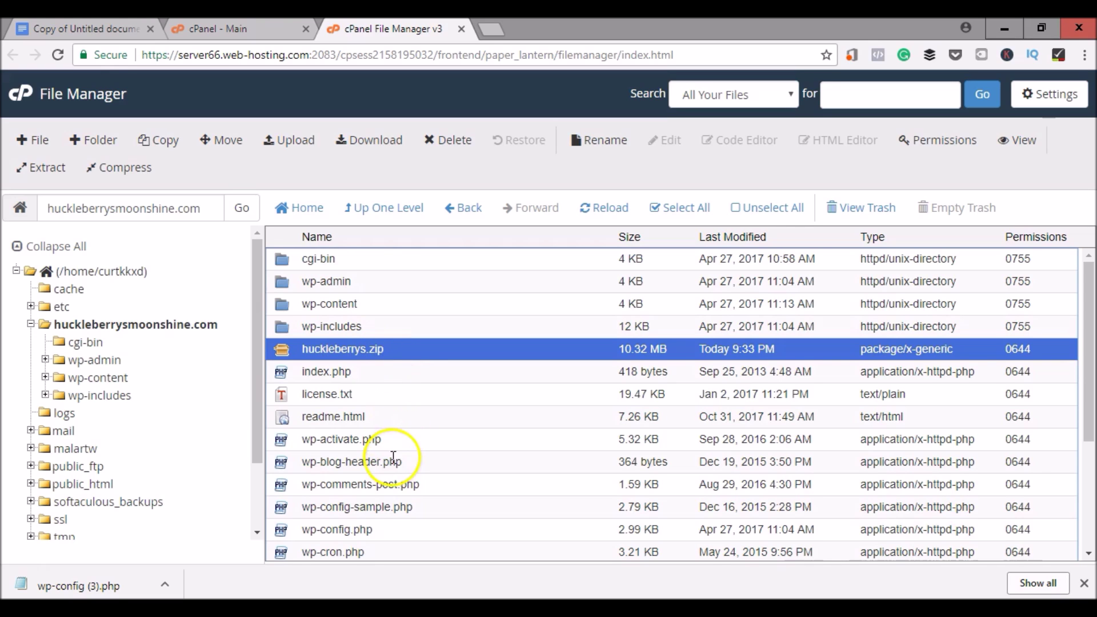
ctrl+click(363, 530)
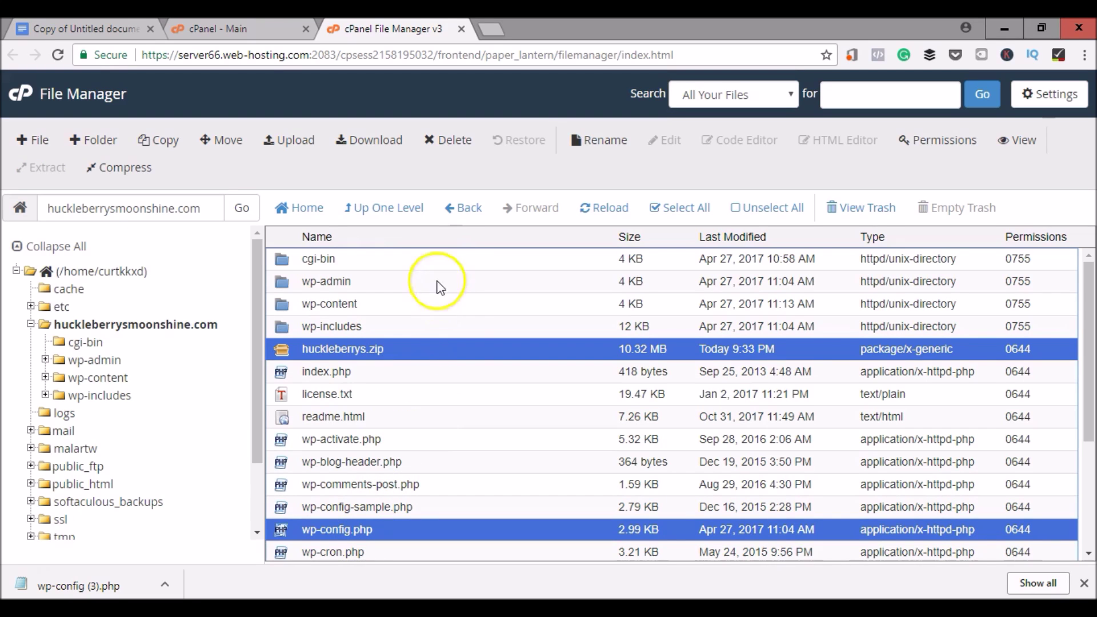
Step: Download both files to the local Huckleberrys Website folder
click(393, 143)
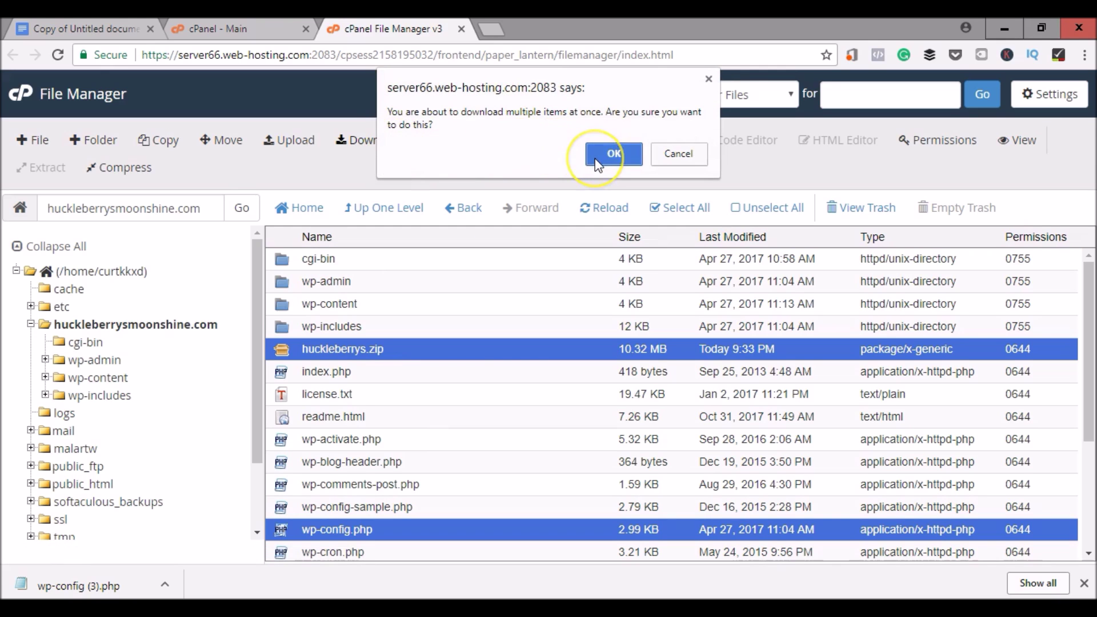
click(609, 153)
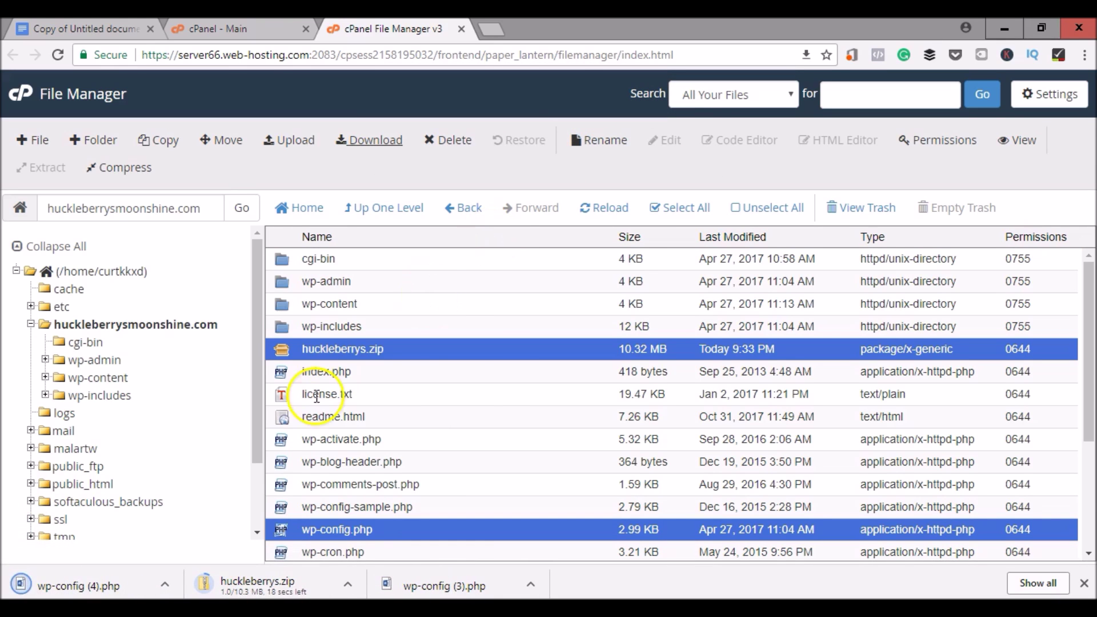
click(343, 583)
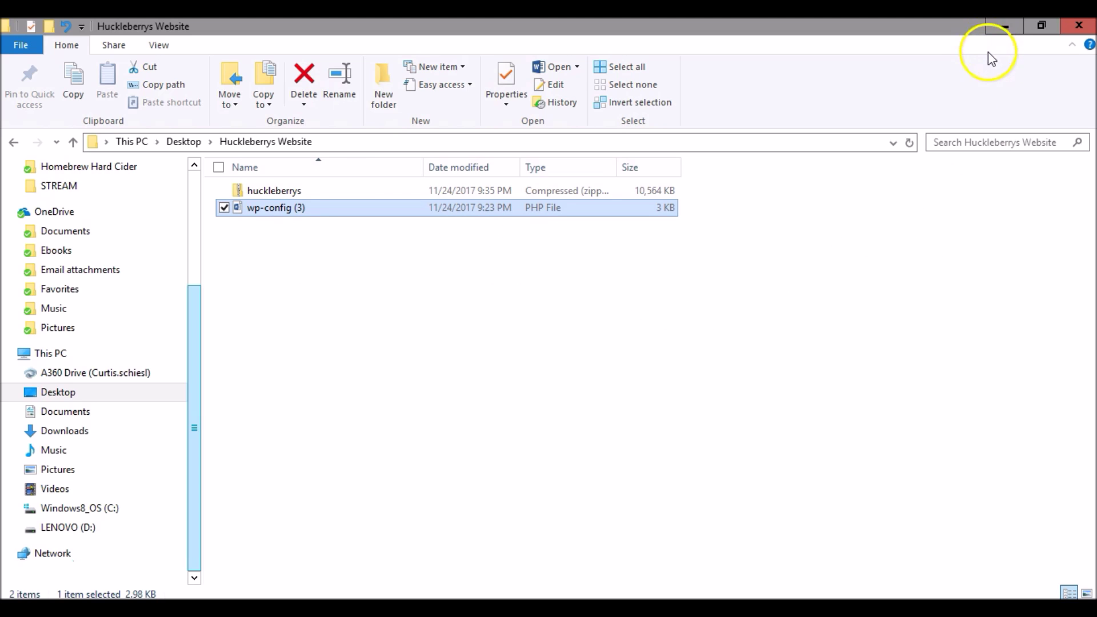
click(1003, 27)
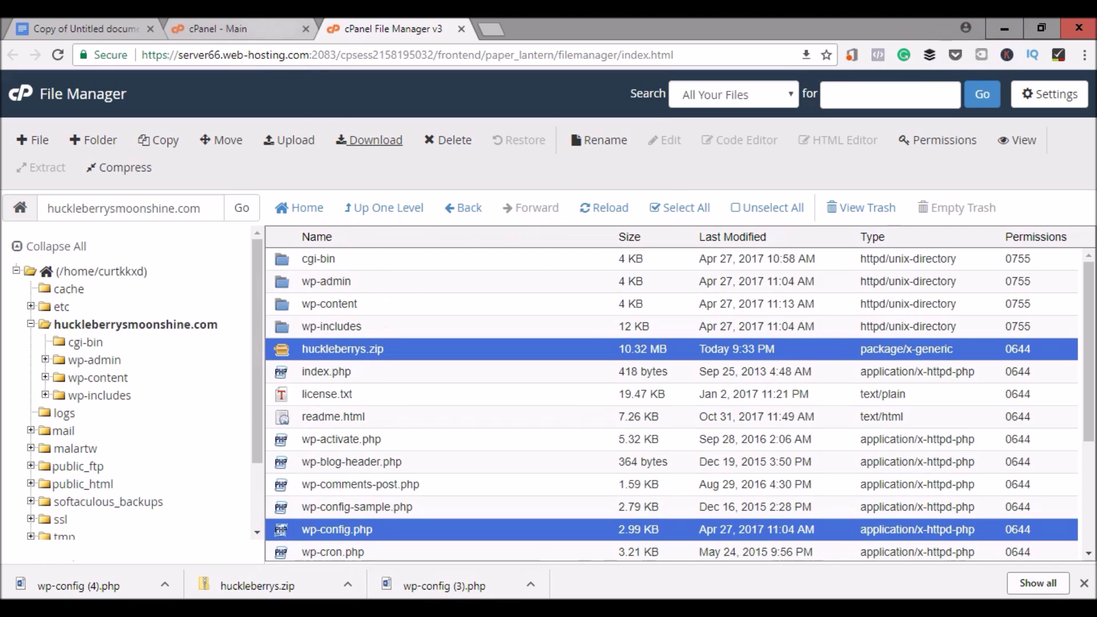
Step: Launch phpMyAdmin from the Databases section of the cPanel Main tab
click(268, 29)
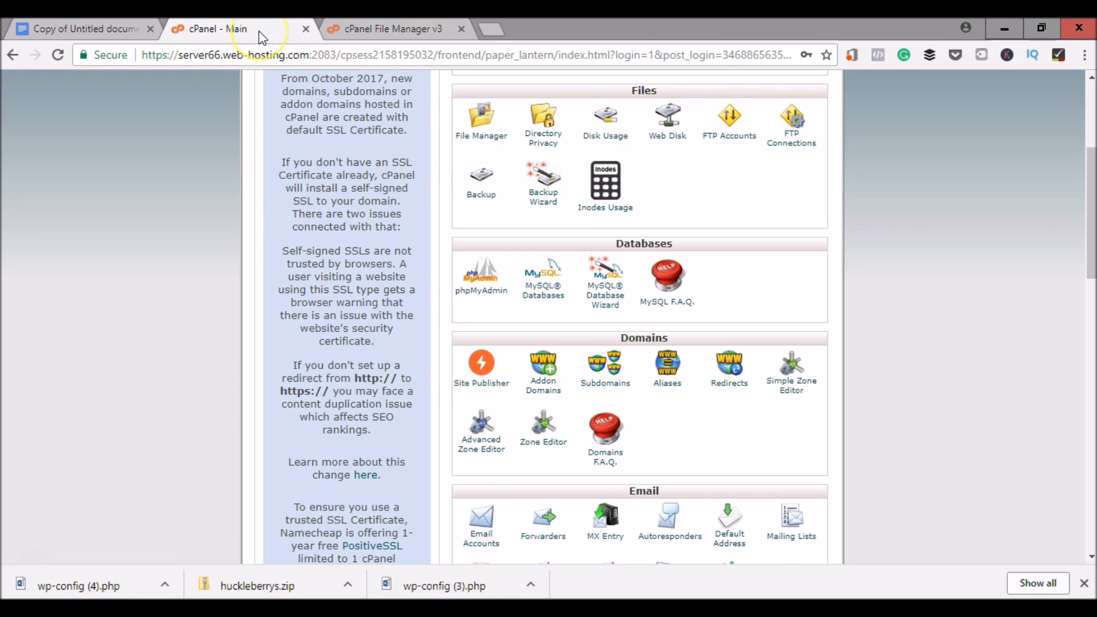
scroll(182, 246, up, 4)
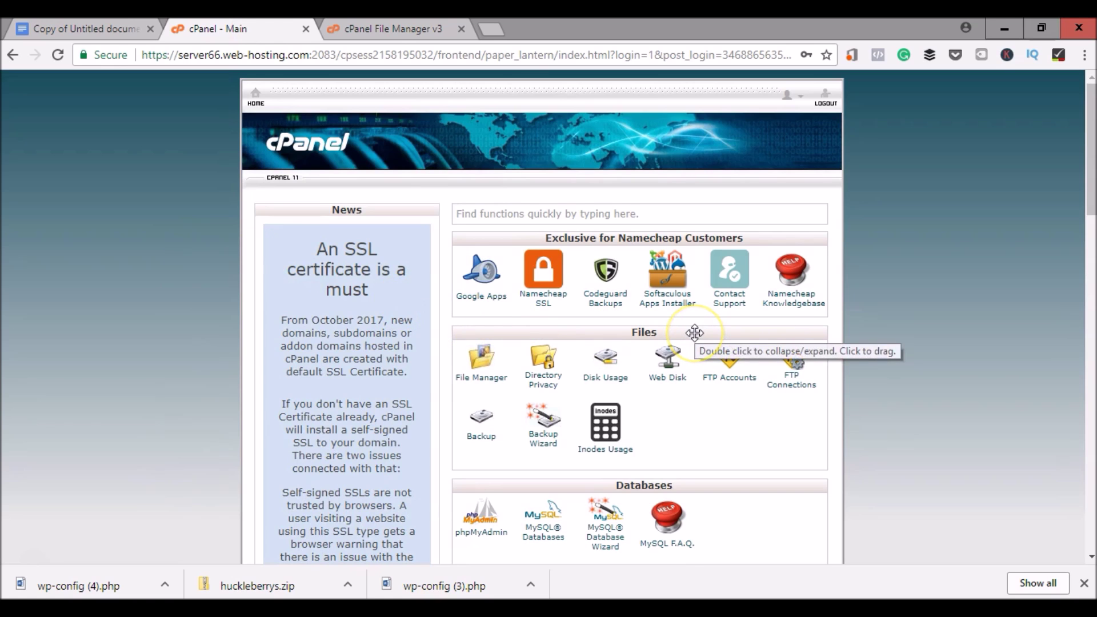
scroll(695, 333, down, 1)
scroll(695, 333, down, 2)
click(479, 298)
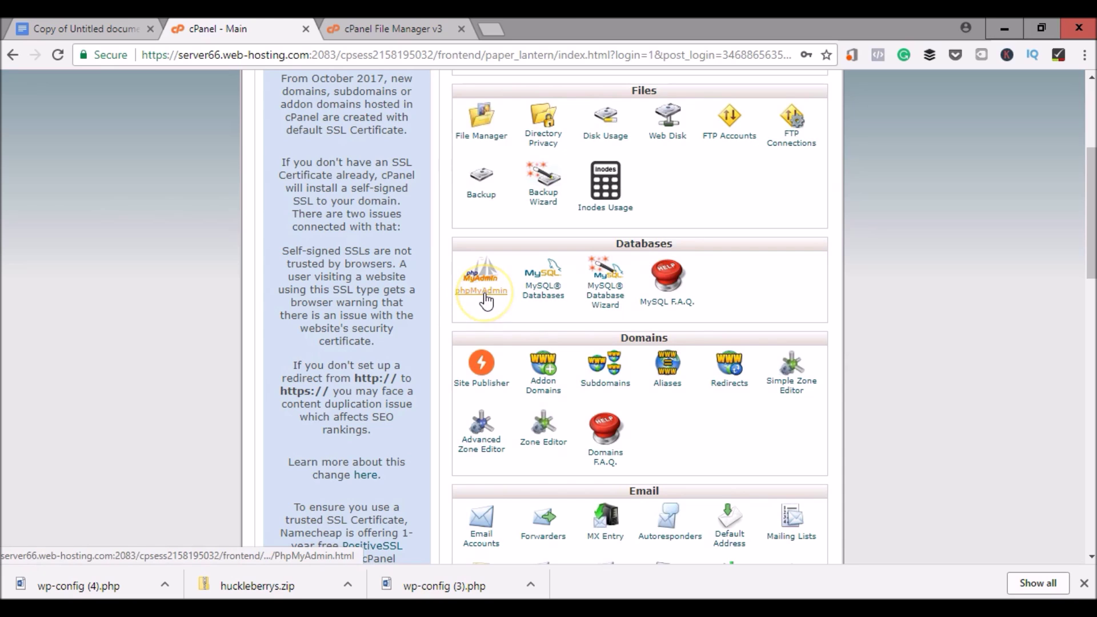
click(485, 295)
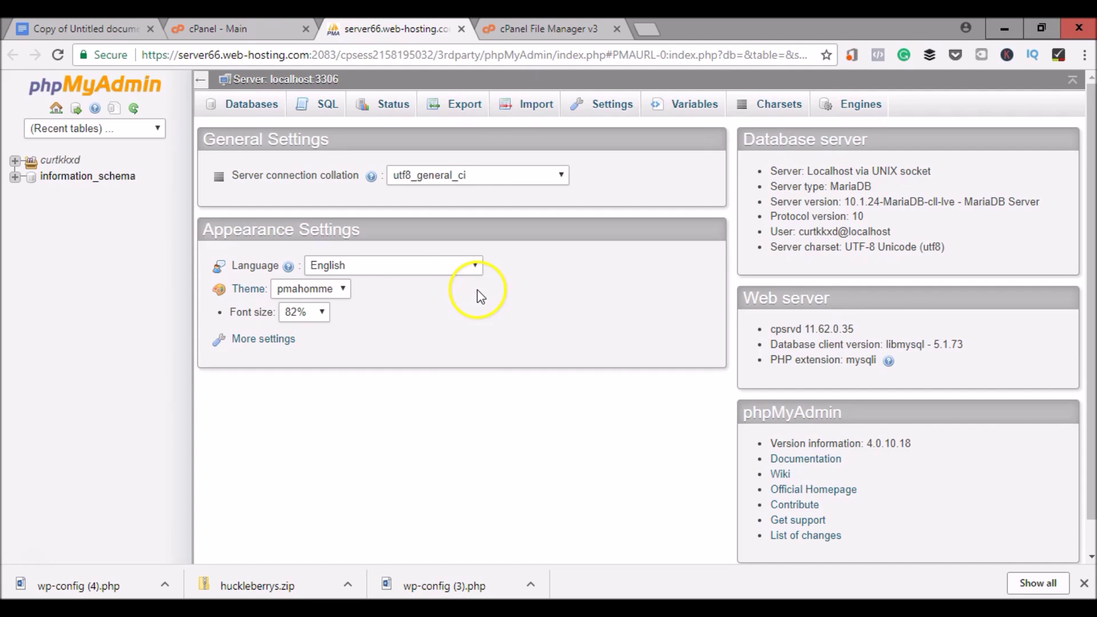
Step: Expand the account's databases to reveal the wp744 and wp910 WordPress databases, then view wp-config in Word
click(17, 163)
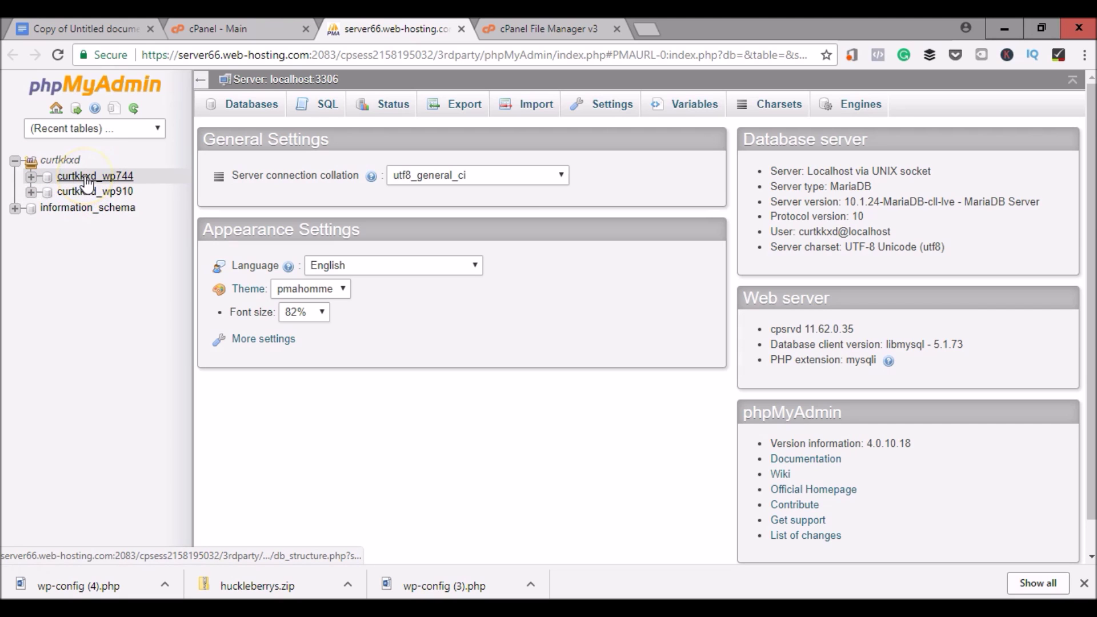
click(82, 184)
click(74, 210)
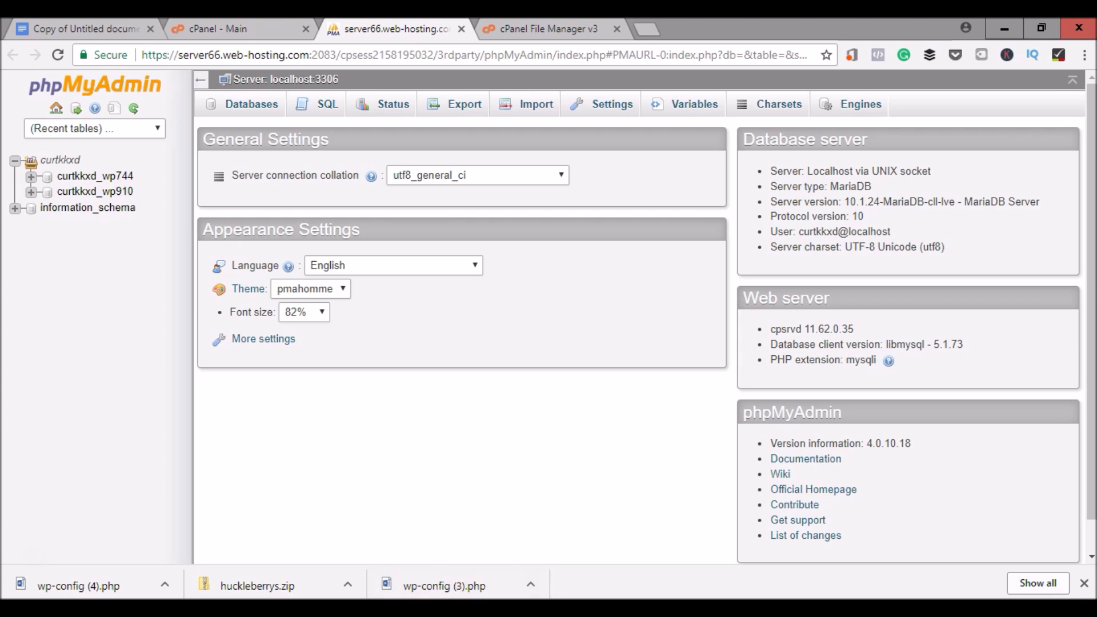
click(445, 585)
Step: Highlight the wp744 database name in wp-config's DB_NAME line, then minimize Word
scroll(521, 286, down, 2)
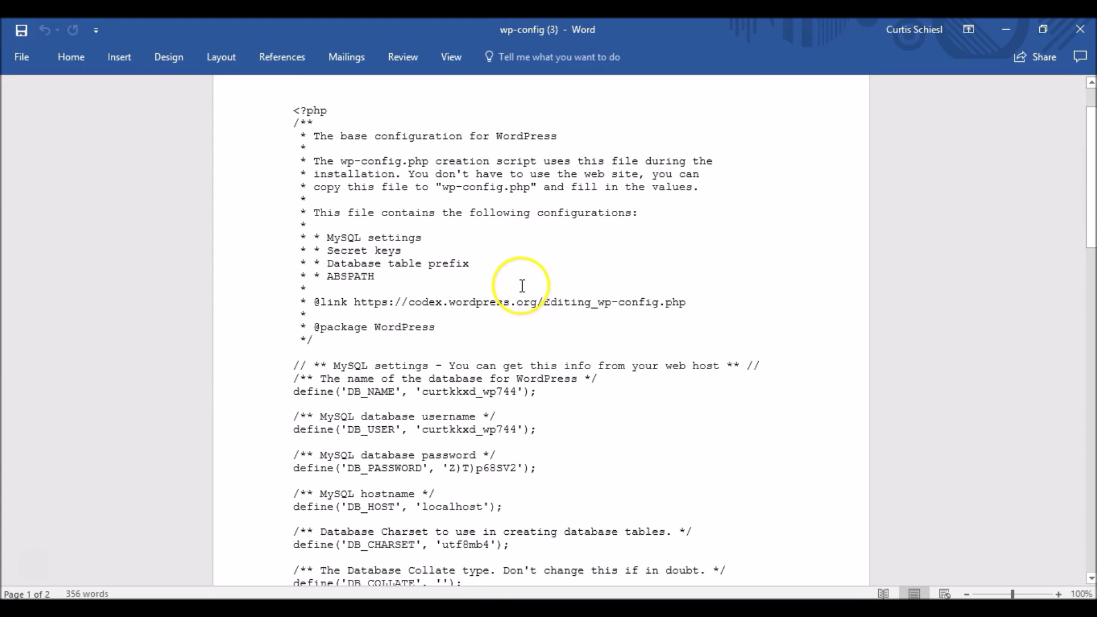
scroll(514, 286, up, 1)
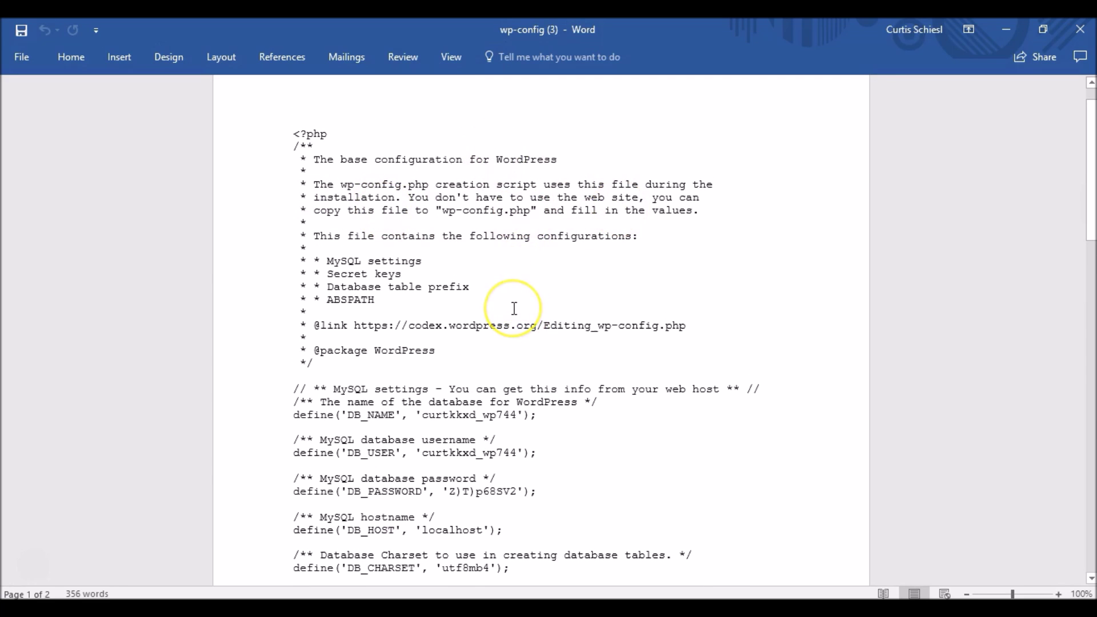
scroll(514, 308, down, 2)
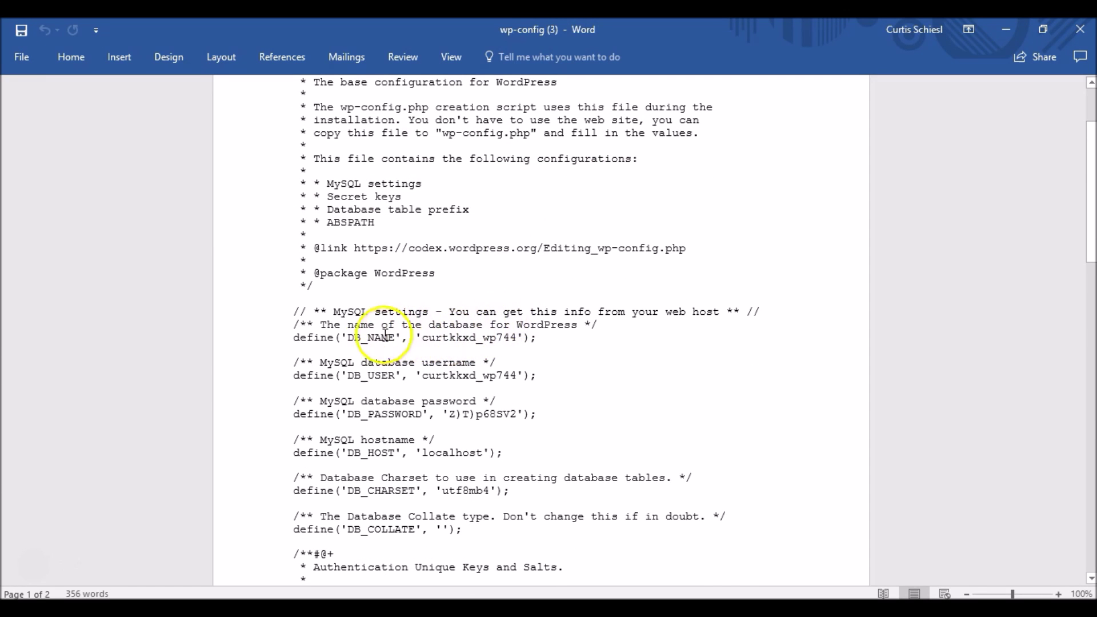
drag(342, 338, 400, 339)
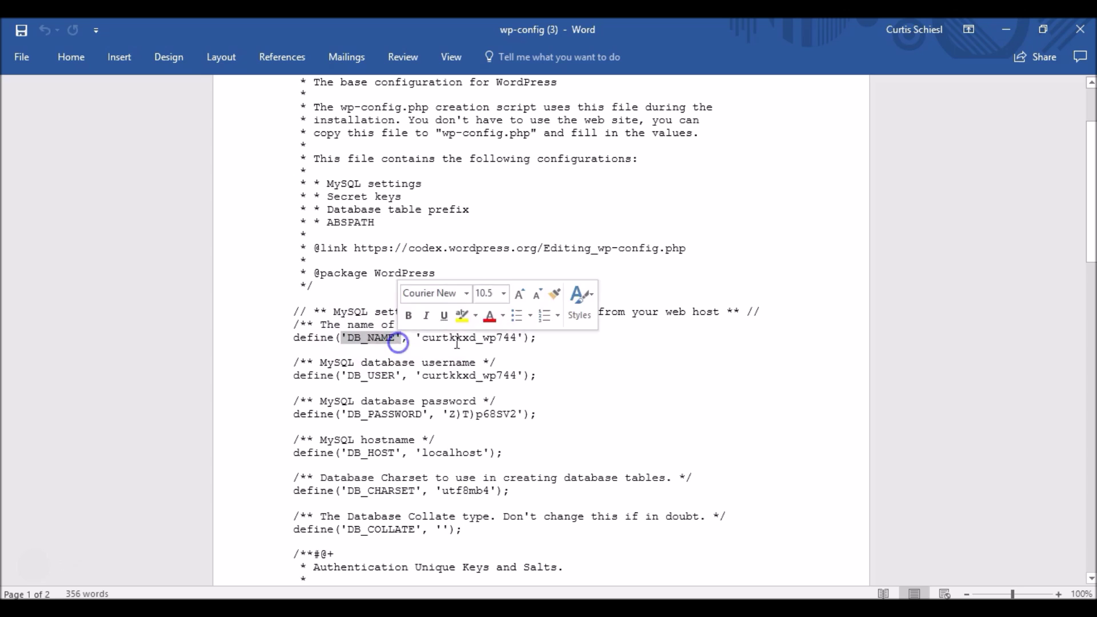
click(430, 352)
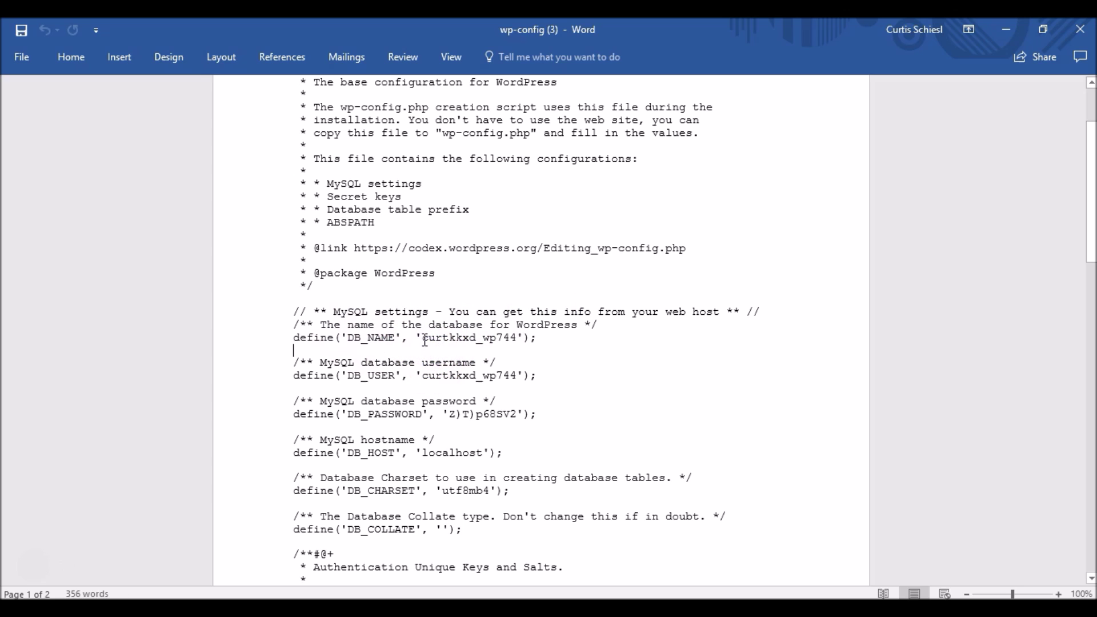
drag(442, 339, 502, 339)
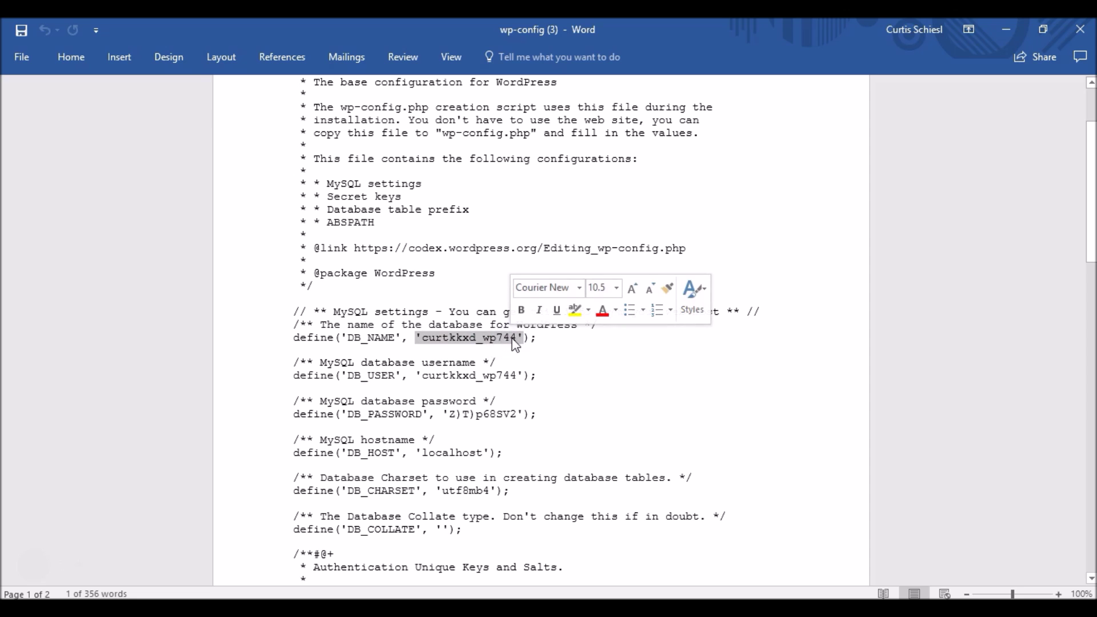
click(1006, 33)
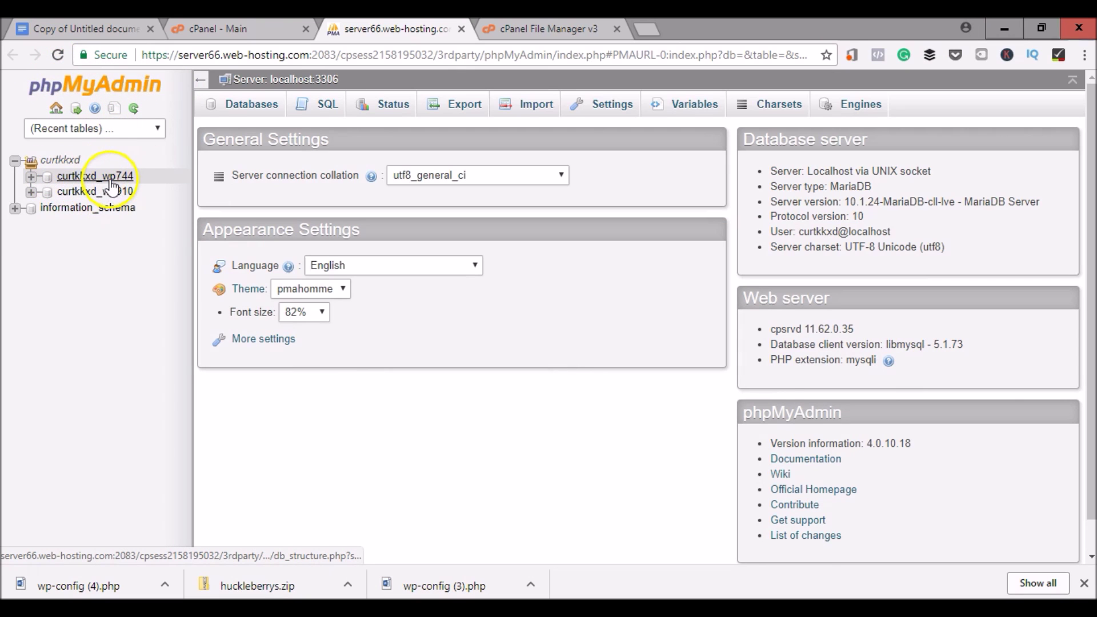
Step: Open the wp744 database, check all 13 tables, and go to its Export page
click(67, 179)
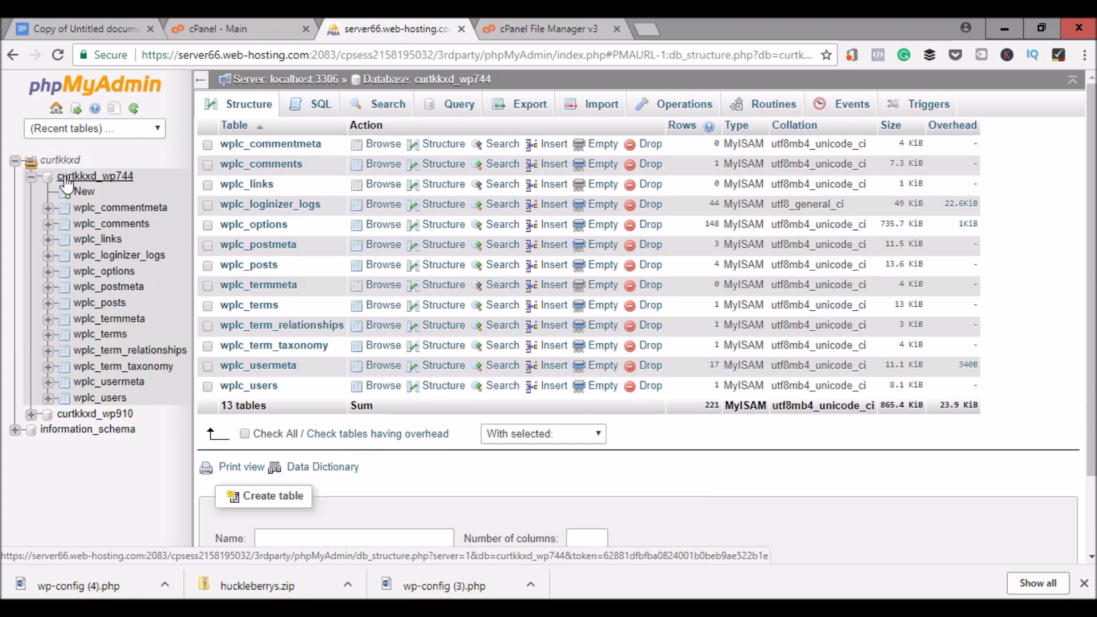
click(275, 227)
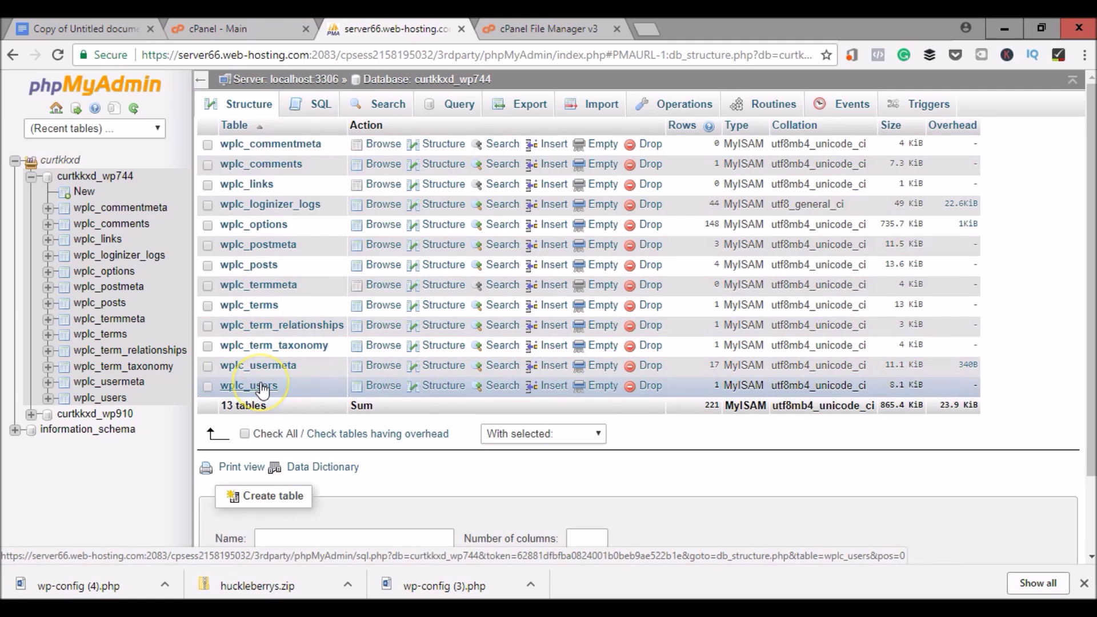
click(254, 417)
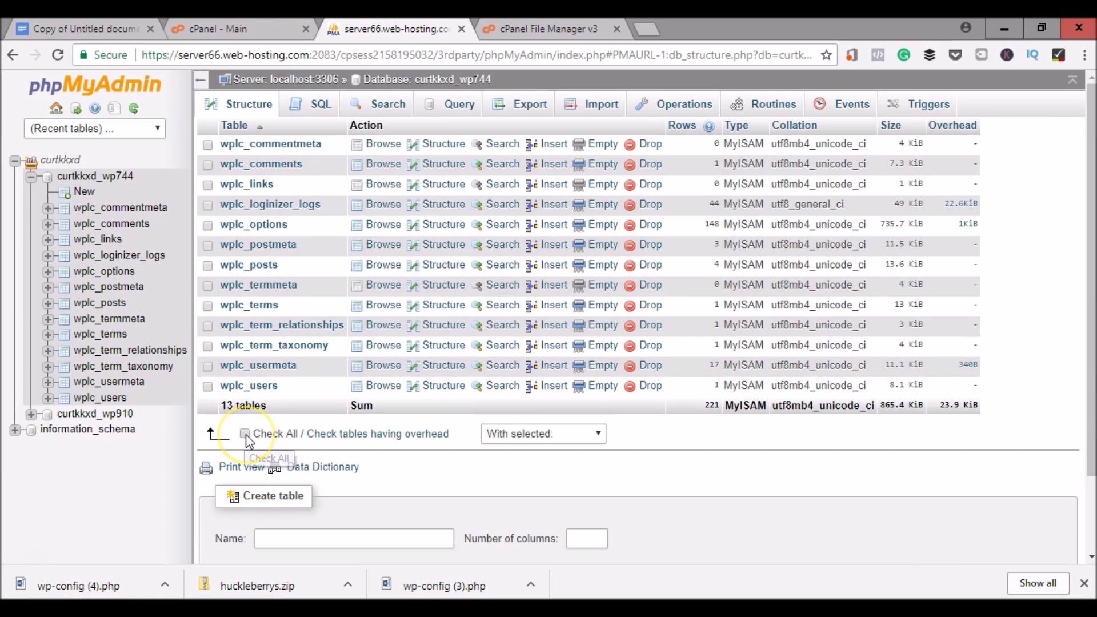
click(245, 434)
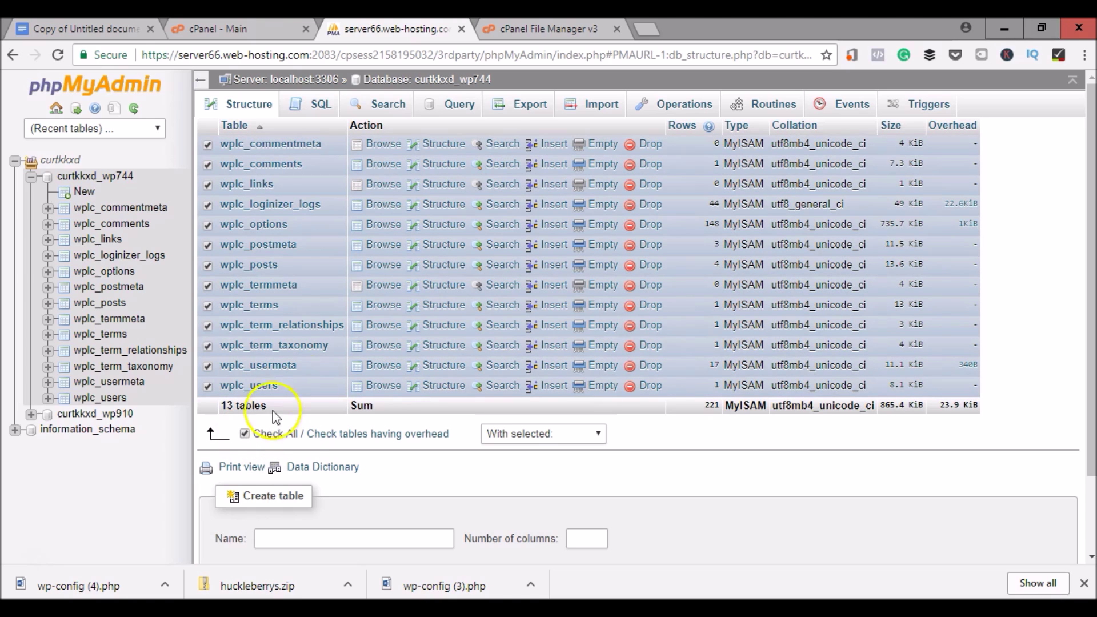
click(514, 115)
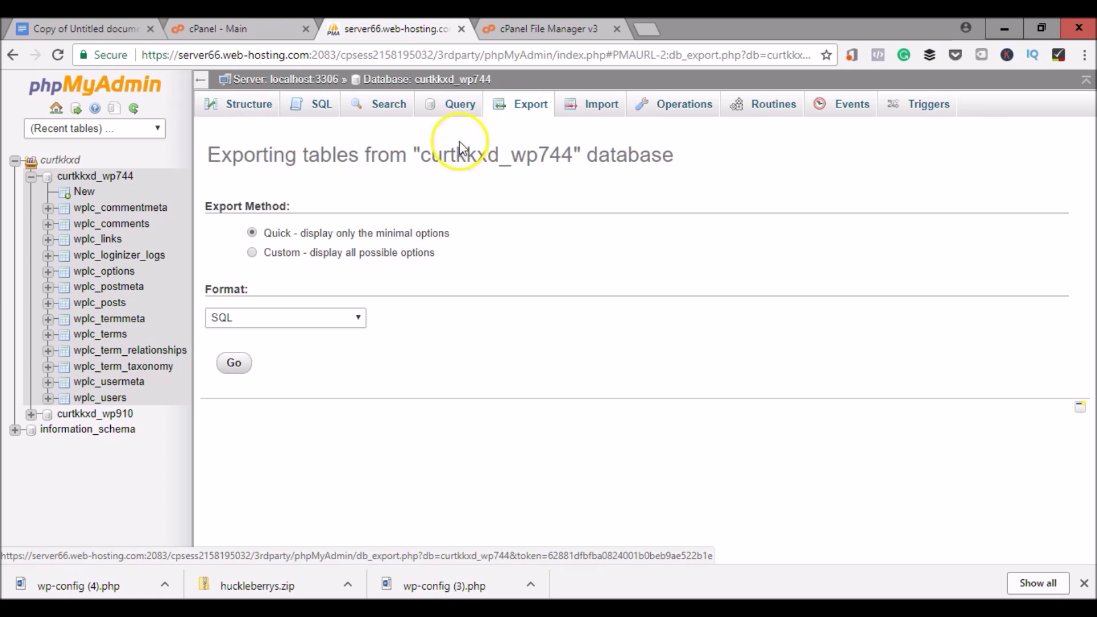
Step: Run a Custom SQL export of all tables with Add DROP TABLE statement enabled
click(252, 253)
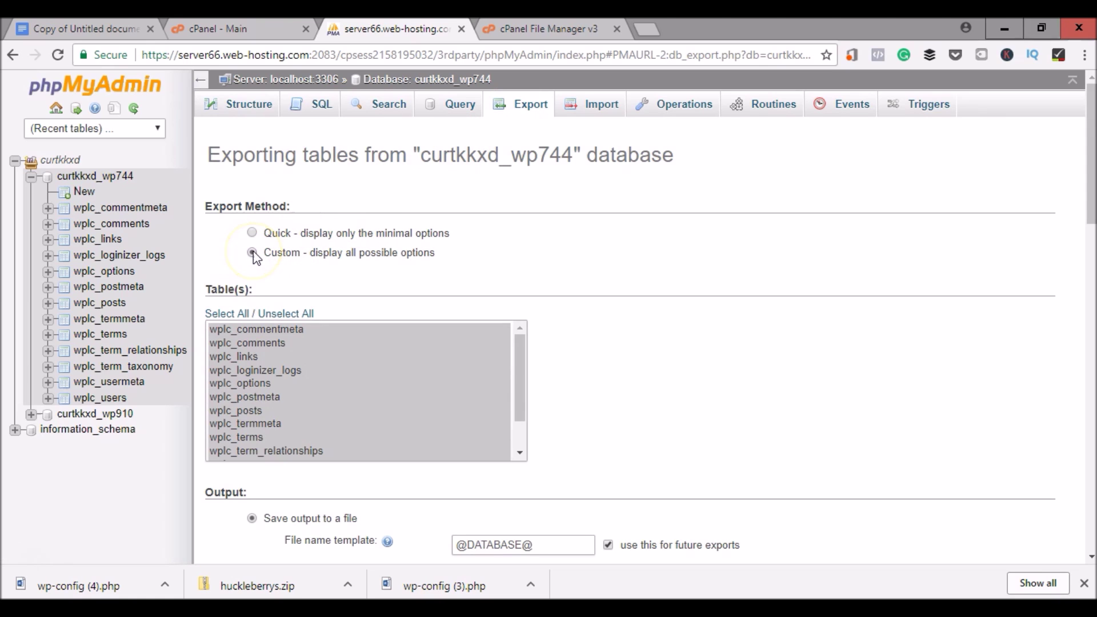
scroll(547, 339, down, 1)
drag(521, 276, 522, 314)
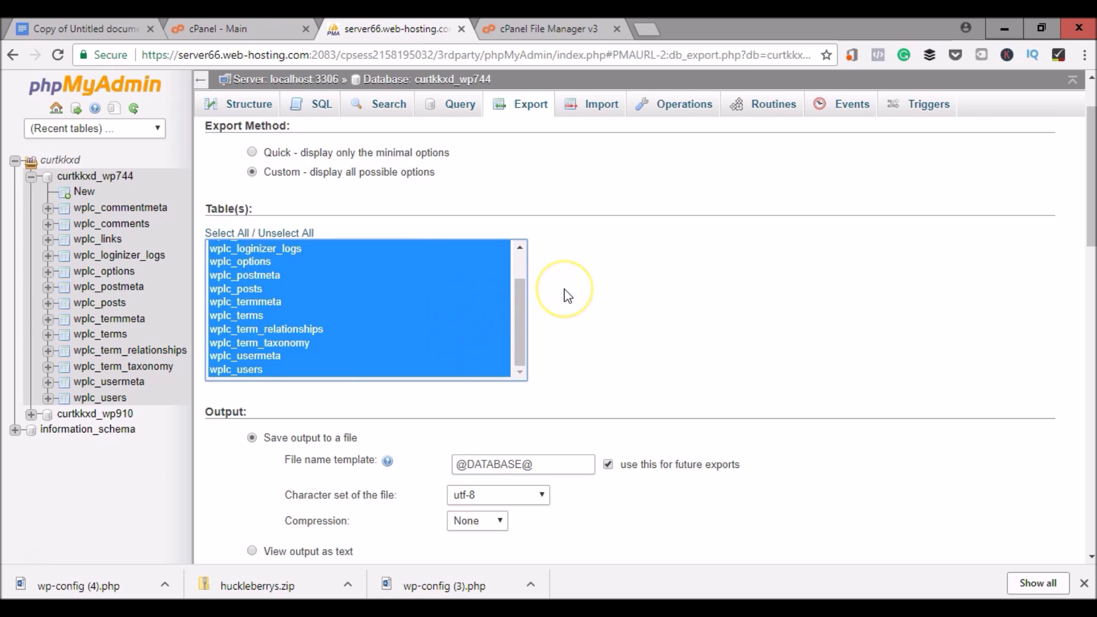
scroll(567, 295, down, 5)
scroll(409, 294, down, 6)
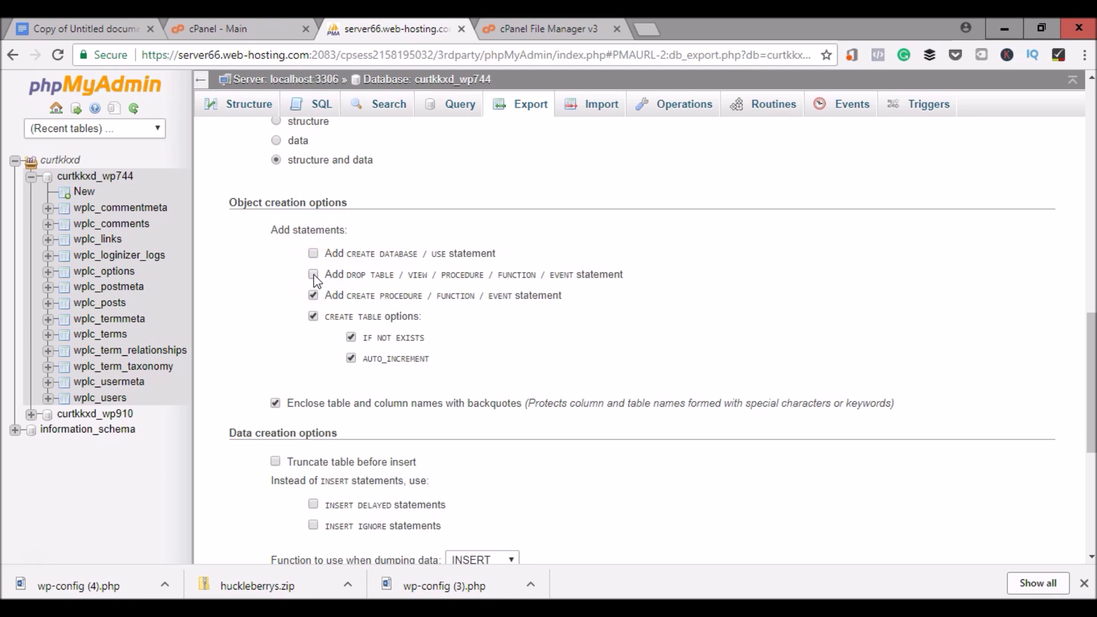
scroll(247, 297, down, 4)
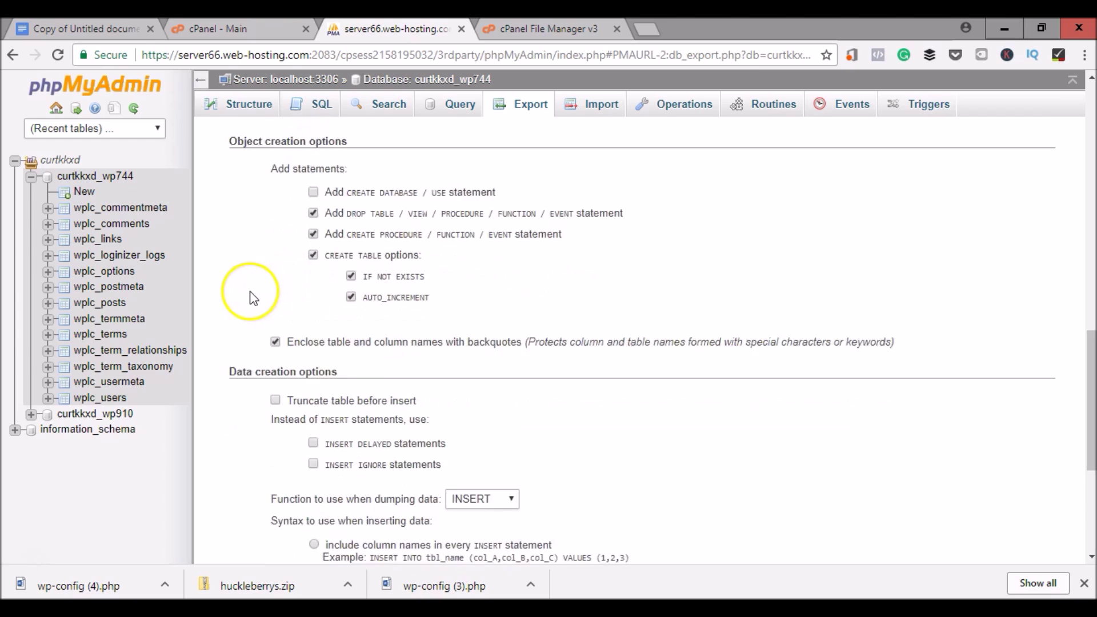
scroll(247, 297, down, 2)
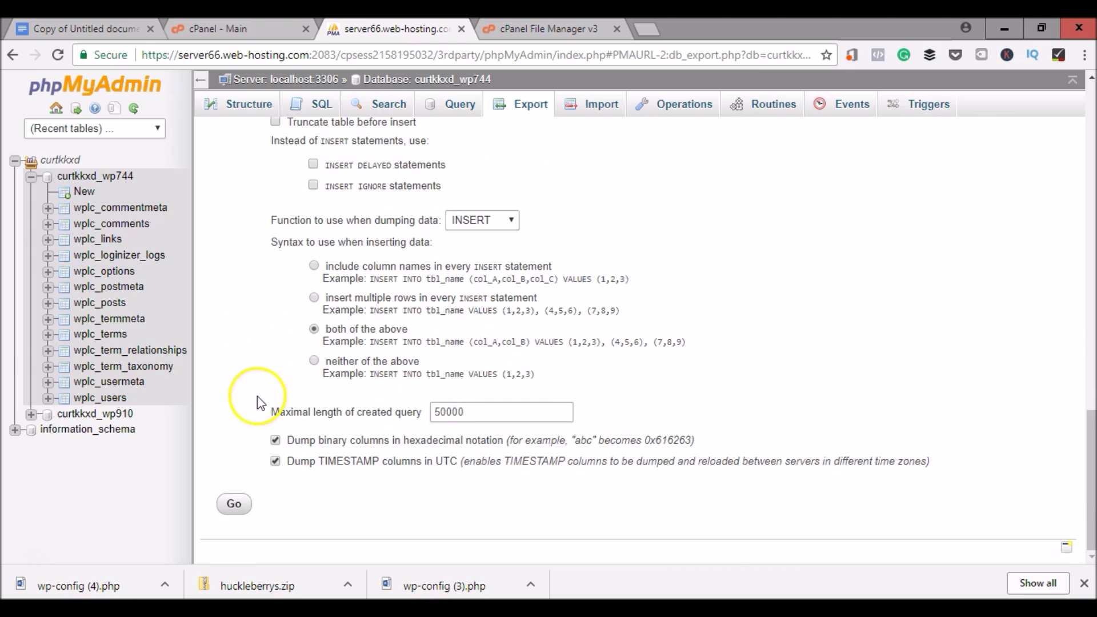
click(234, 505)
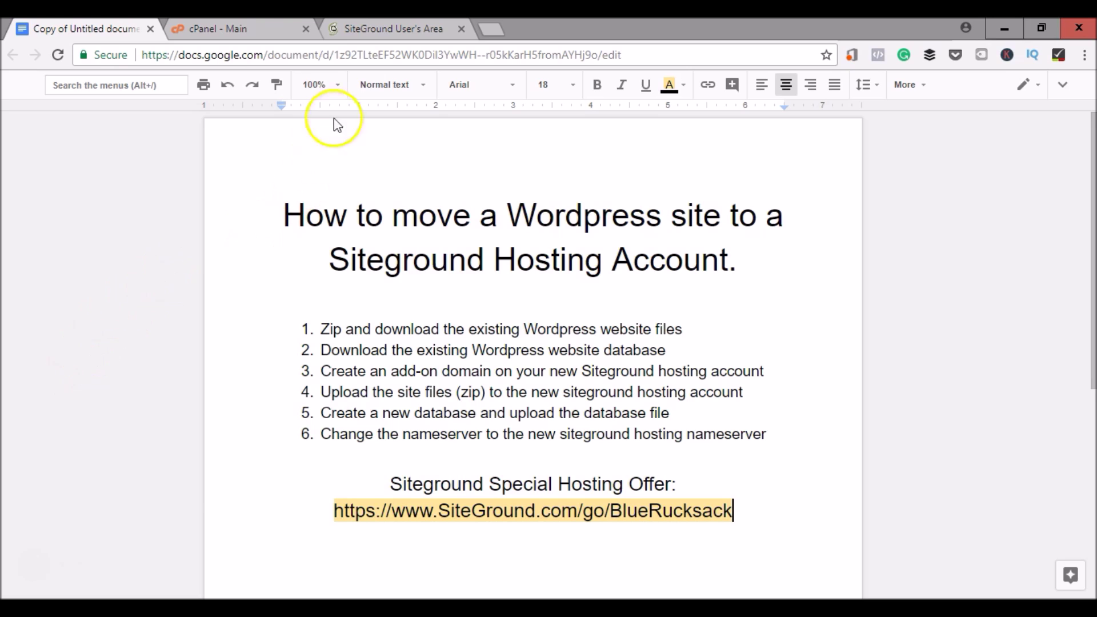
Step: After reviewing the six migration steps, switch to the SiteGround User's Area
click(387, 32)
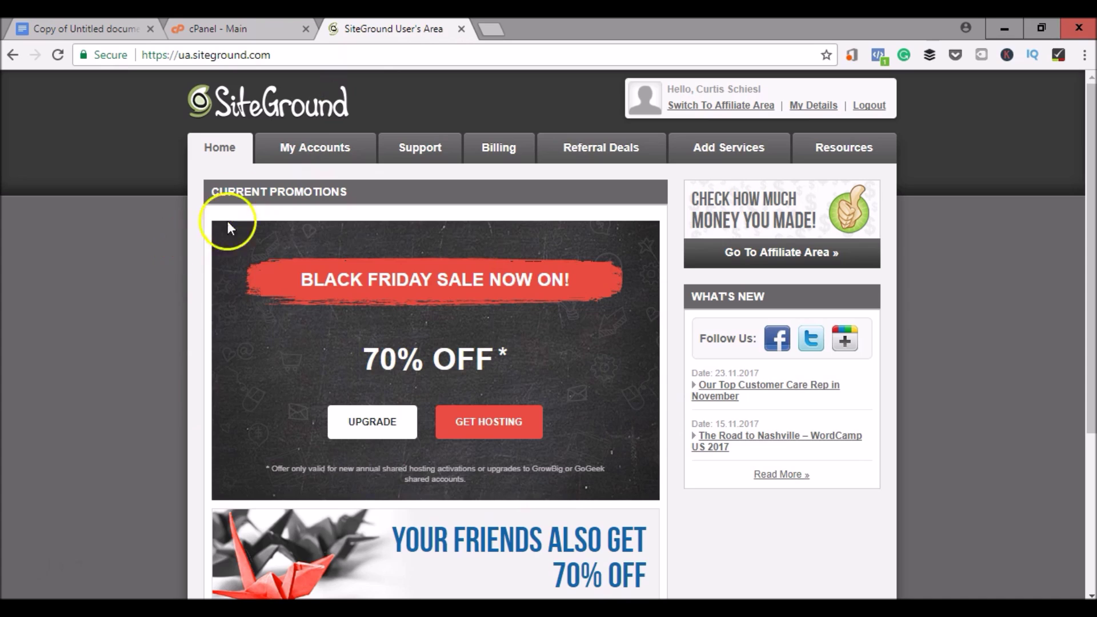
Step: Enter the faretender.com account's cPanel from My Accounts and reach the Addon Domains page
click(329, 151)
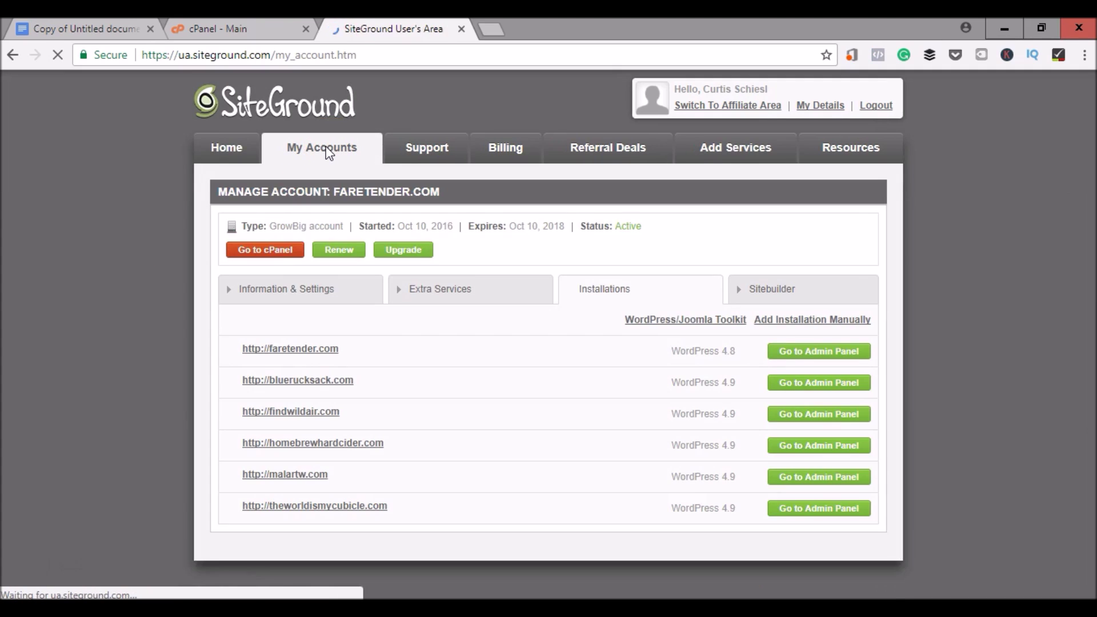
click(280, 219)
click(268, 251)
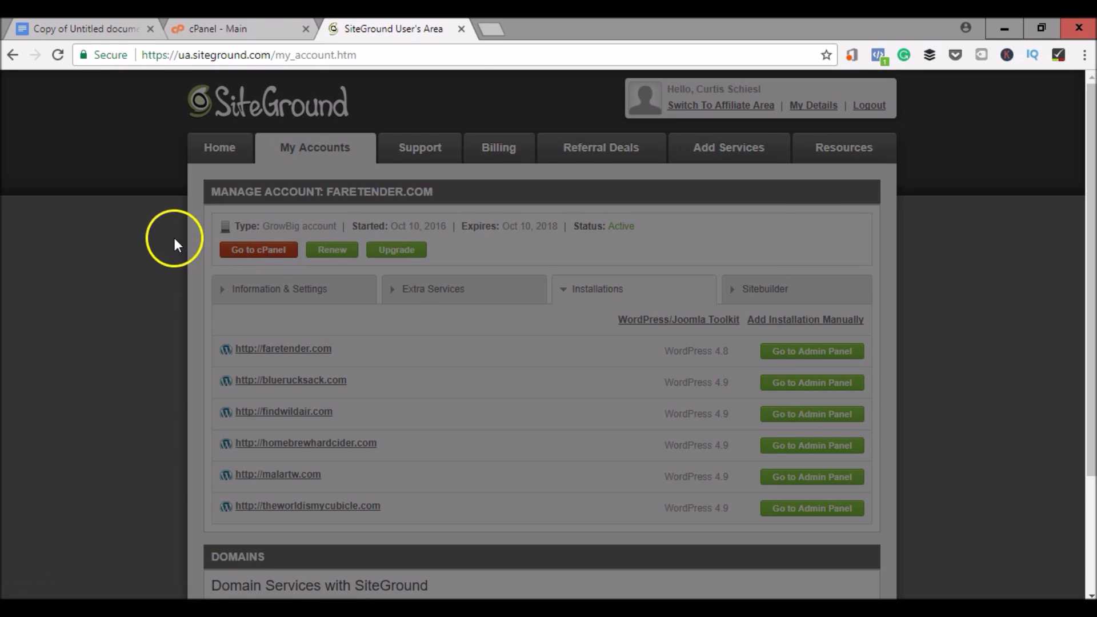
click(535, 293)
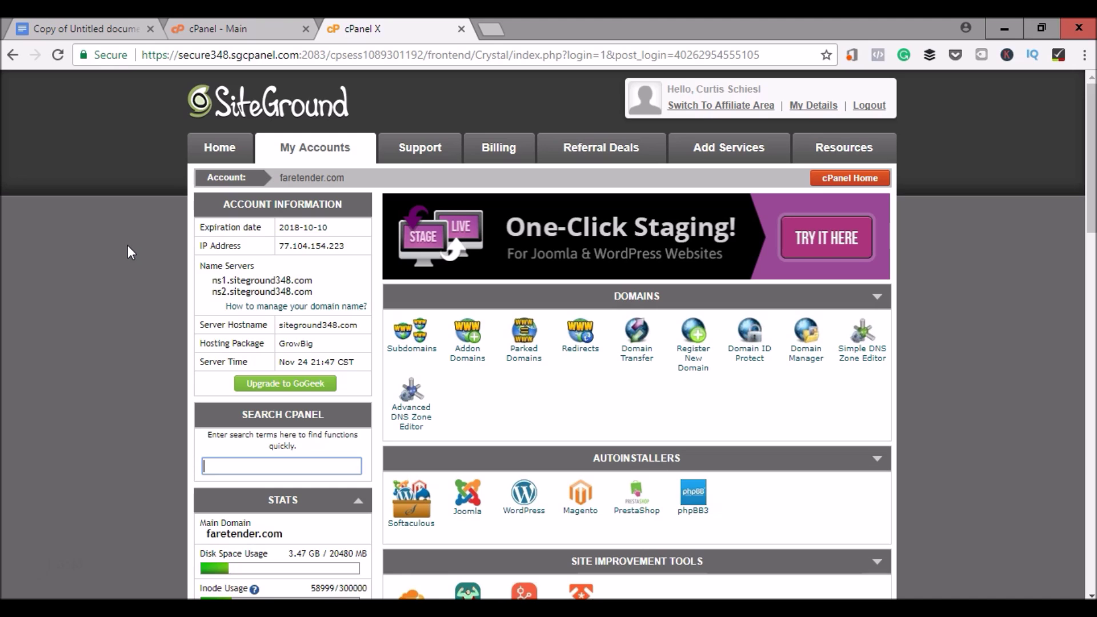
click(458, 364)
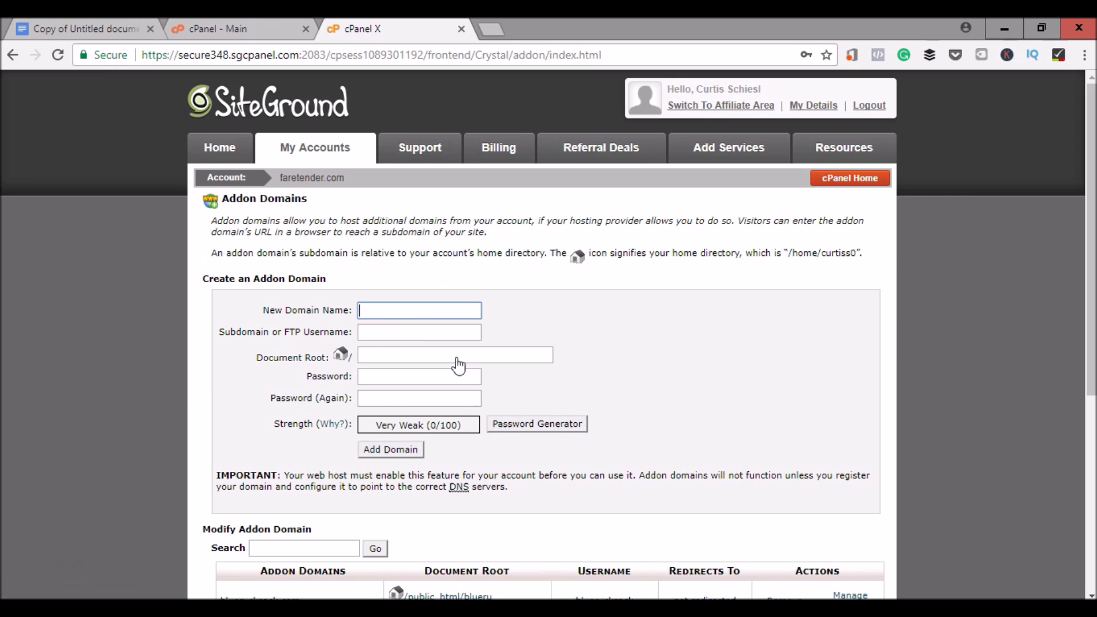
Step: Add huckleberrysmoonshine.com as an addon domain, entering and confirming its password
click(431, 312)
text(hu)
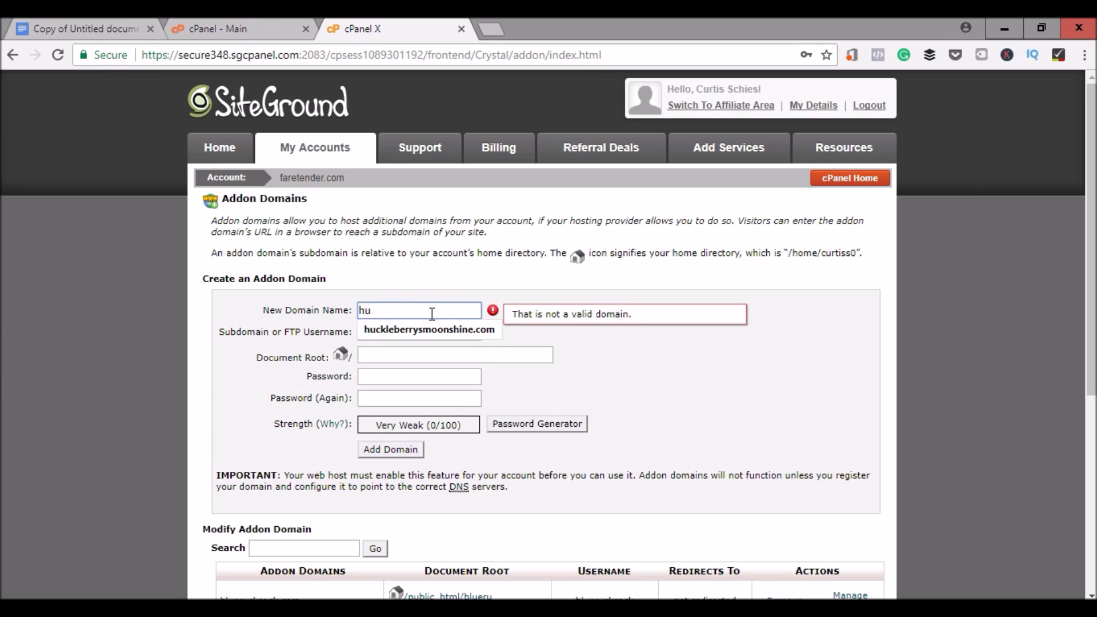
click(429, 329)
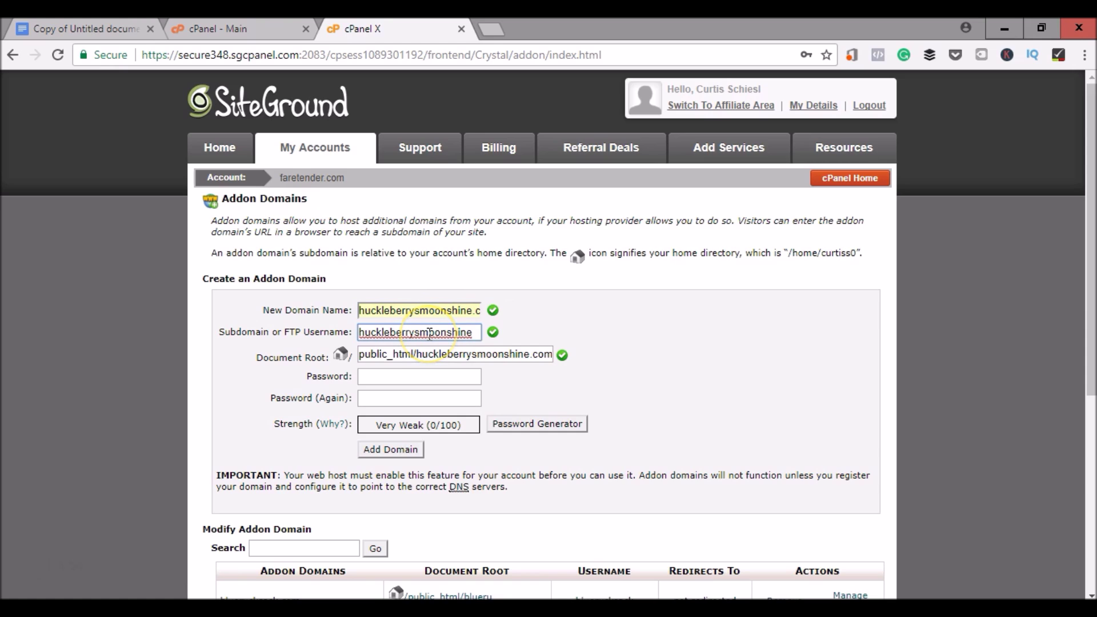
click(434, 377)
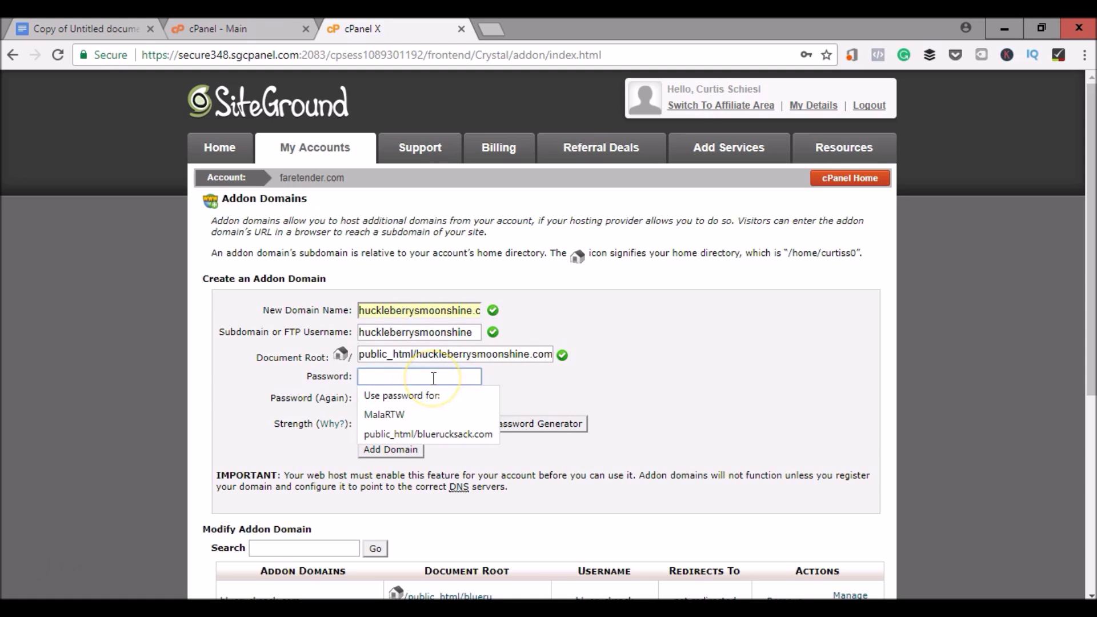
text(•••••)
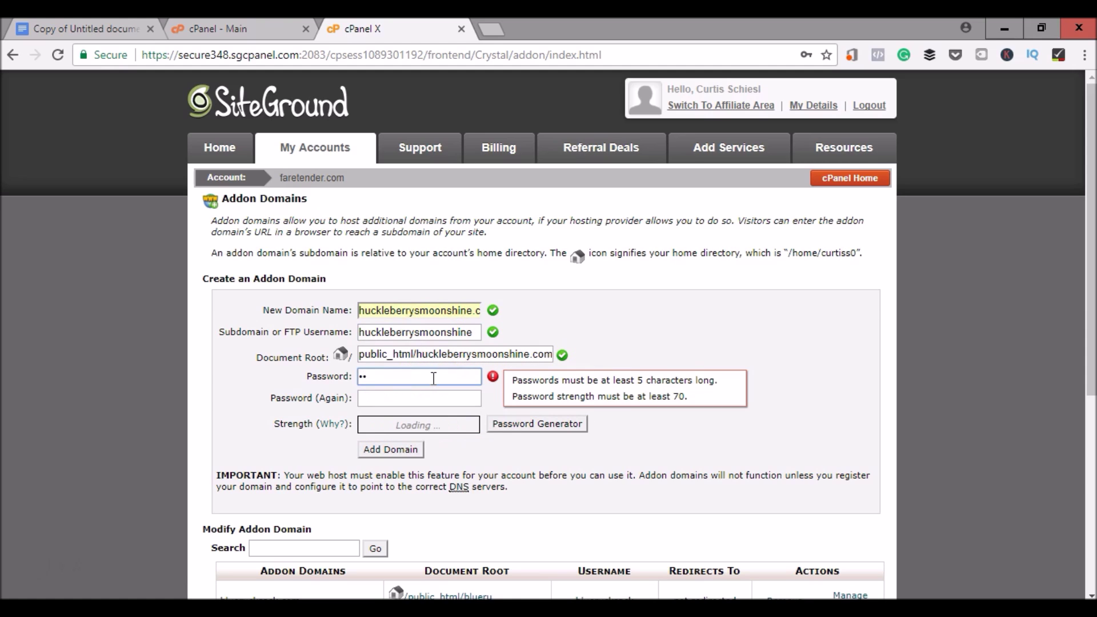
text(•••••)
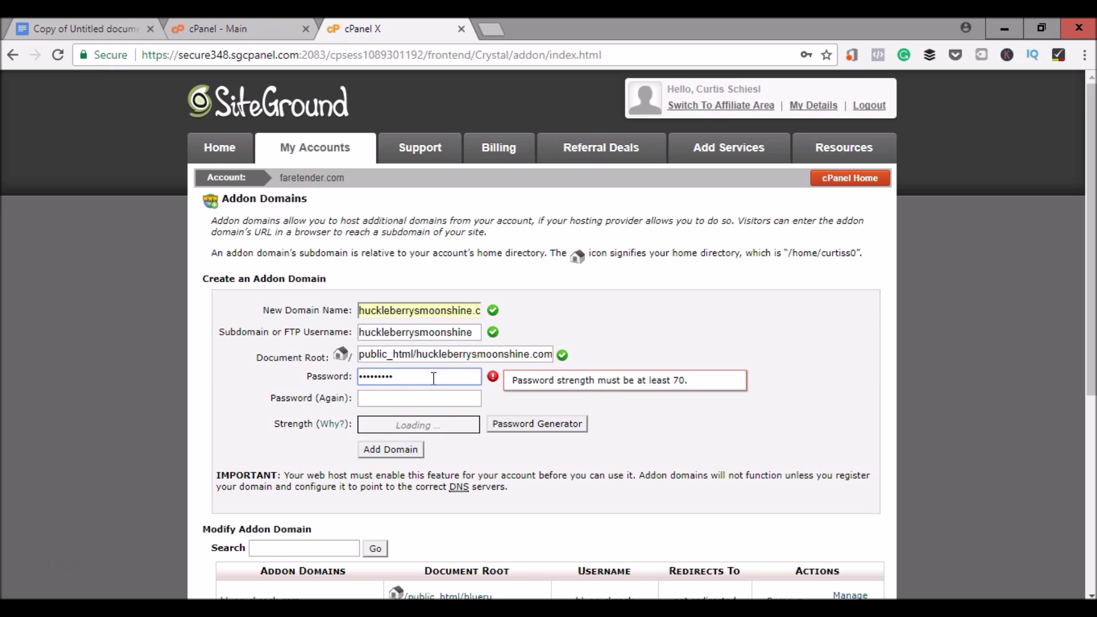
key(Tab)
text(•)
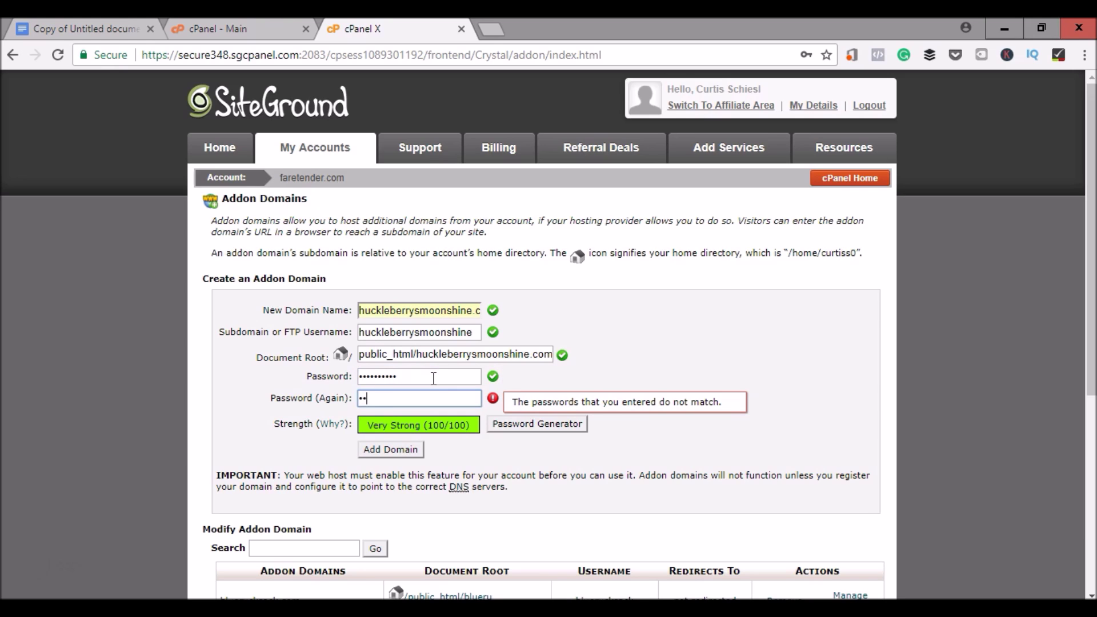
text(•••••••••)
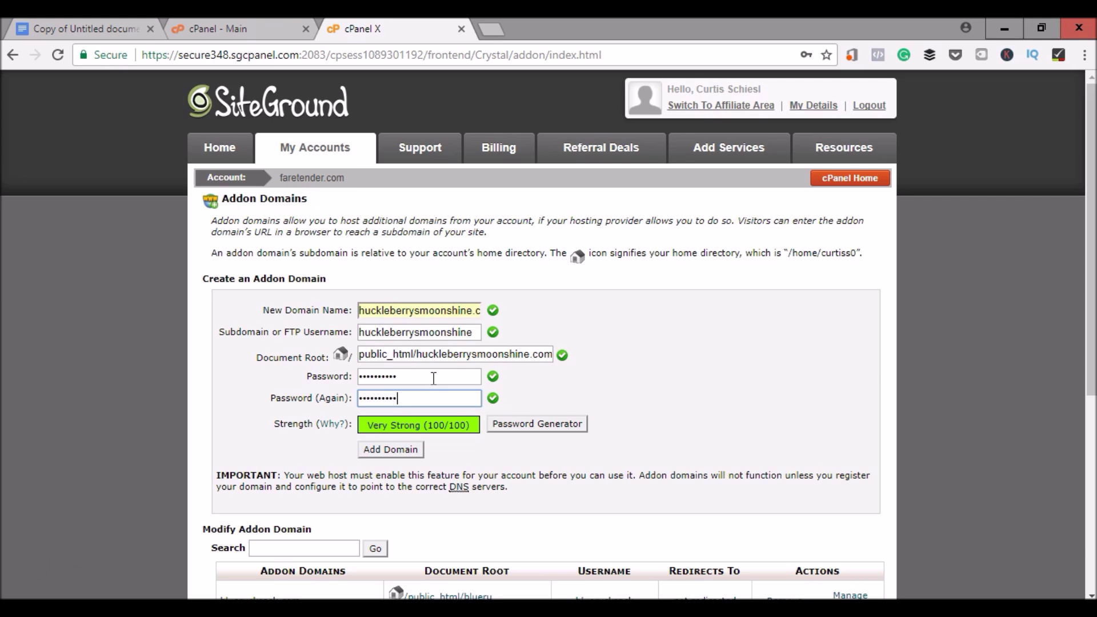
click(410, 454)
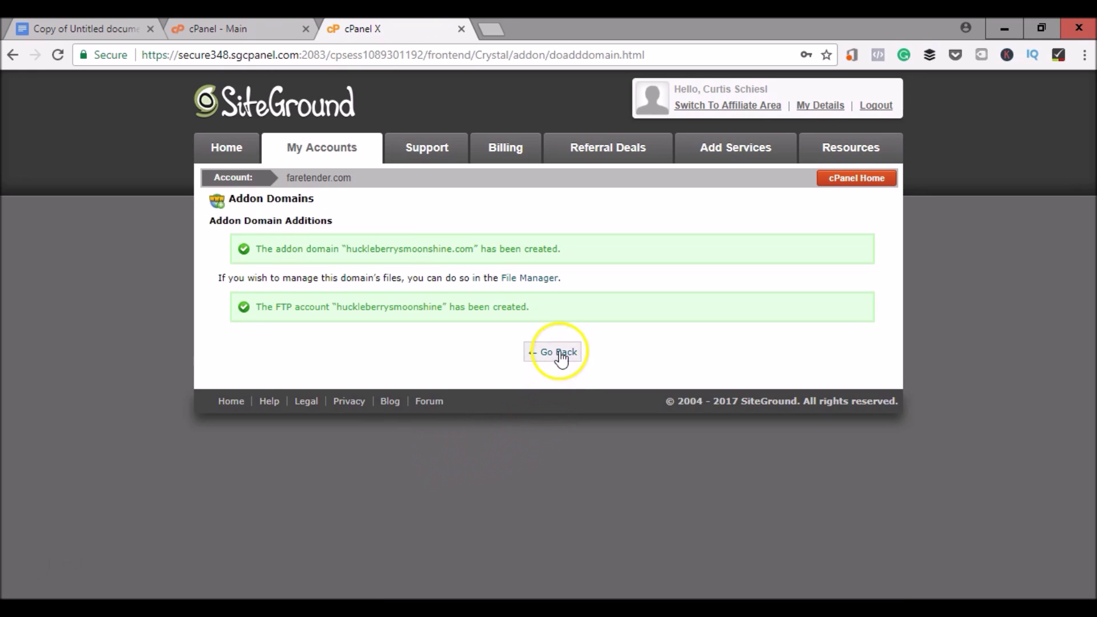
click(562, 354)
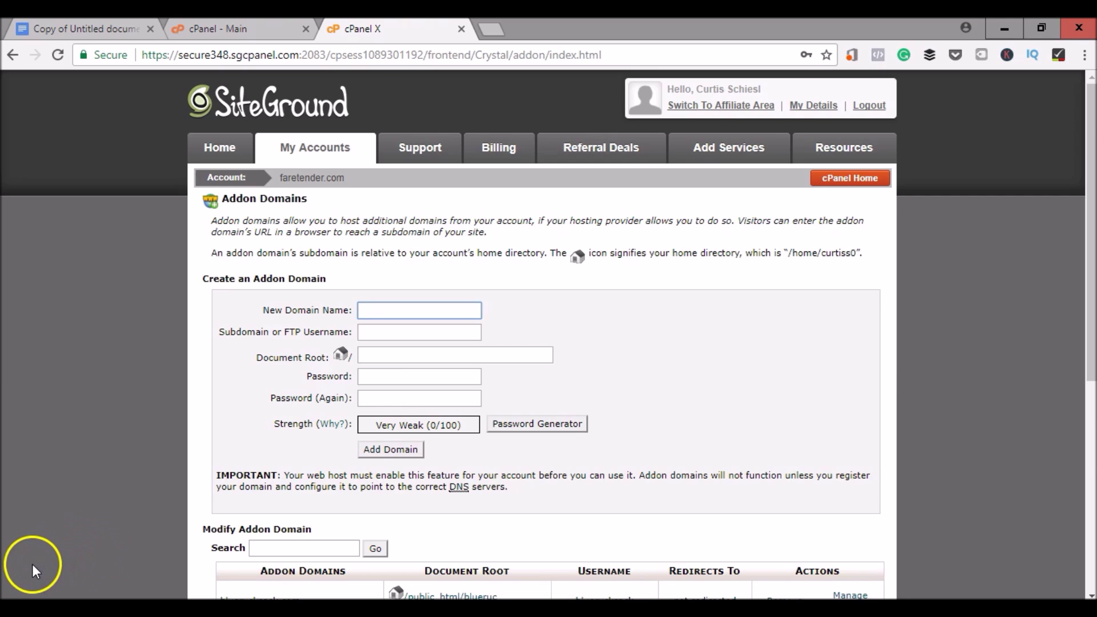
scroll(32, 564, down, 3)
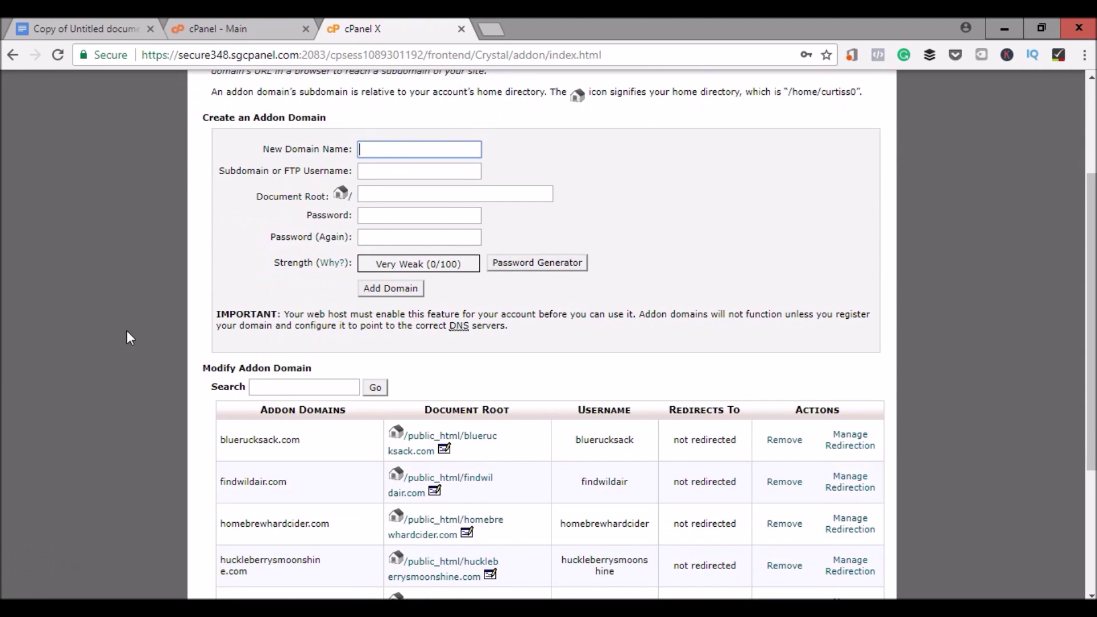
scroll(128, 343, down, 3)
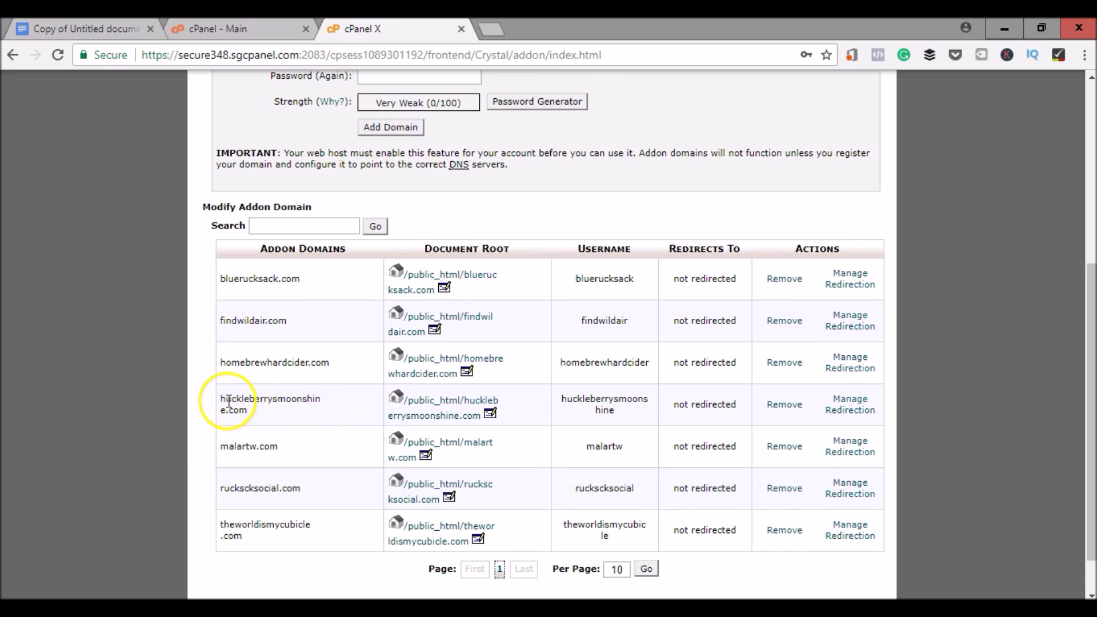
drag(224, 400, 320, 413)
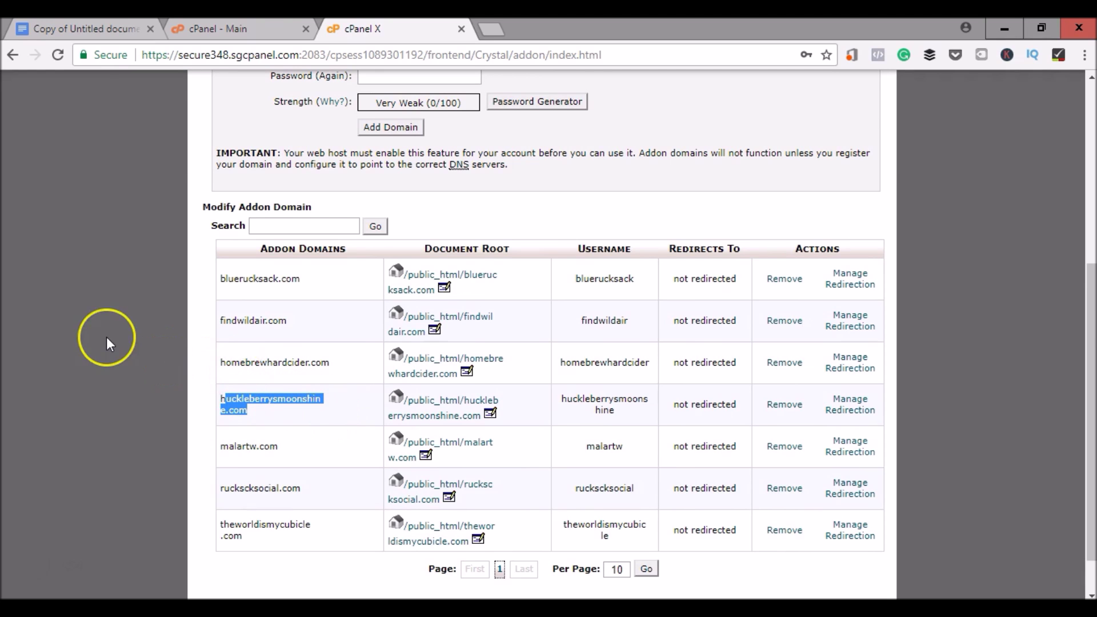
scroll(106, 337, up, 6)
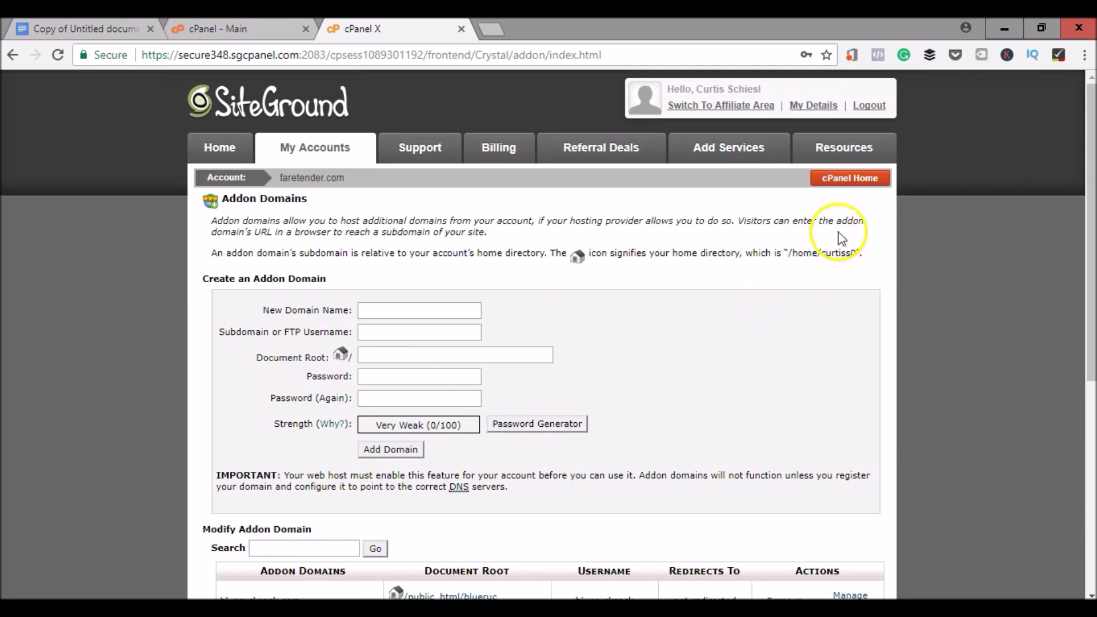
Step: From cPanel Home, open File Manager at the huckleberrysmoonshine.com document root
click(855, 182)
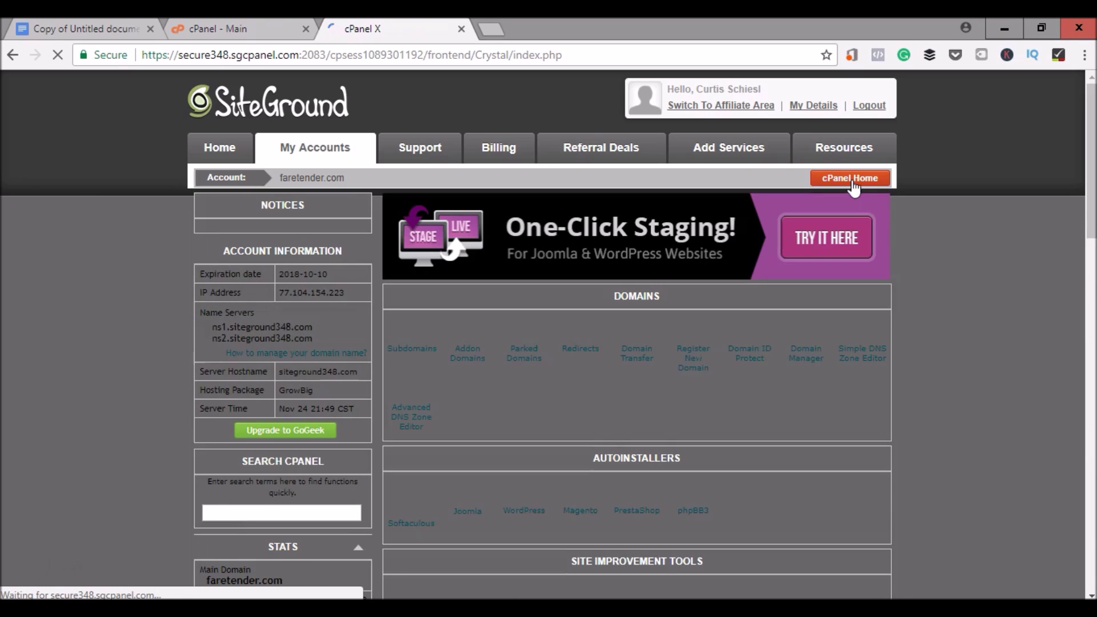
scroll(573, 237, down, 8)
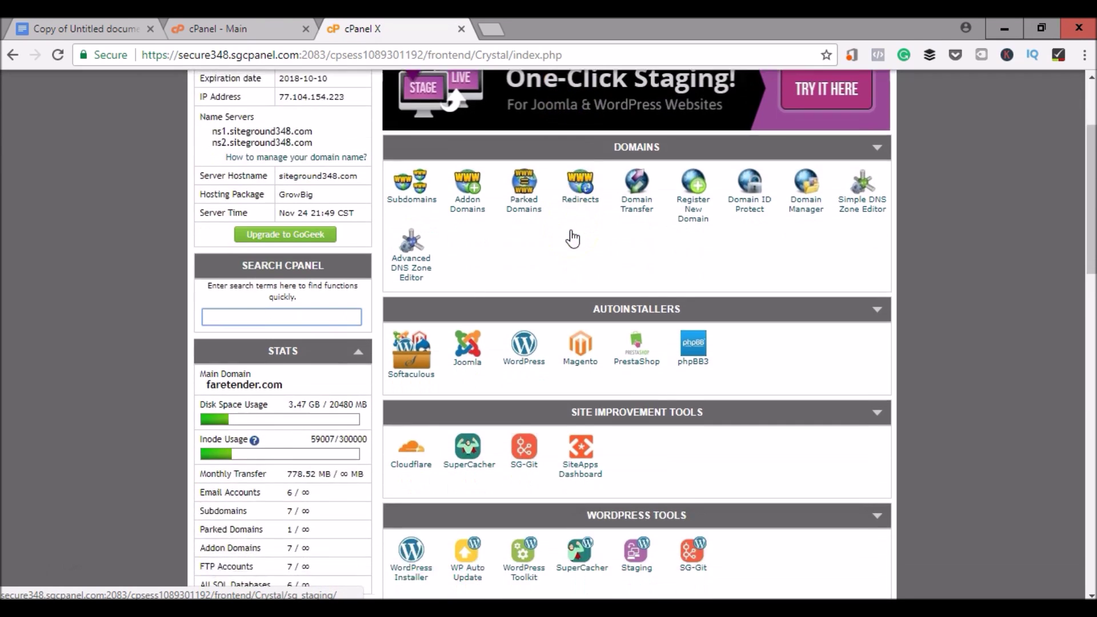
scroll(571, 229, up, 2)
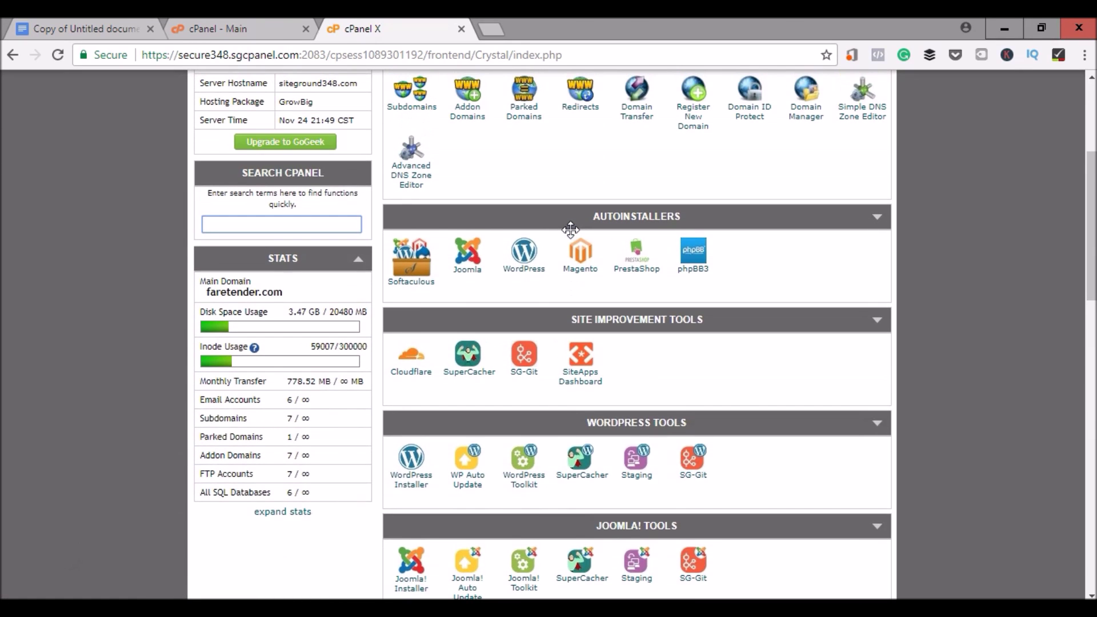
scroll(571, 229, down, 5)
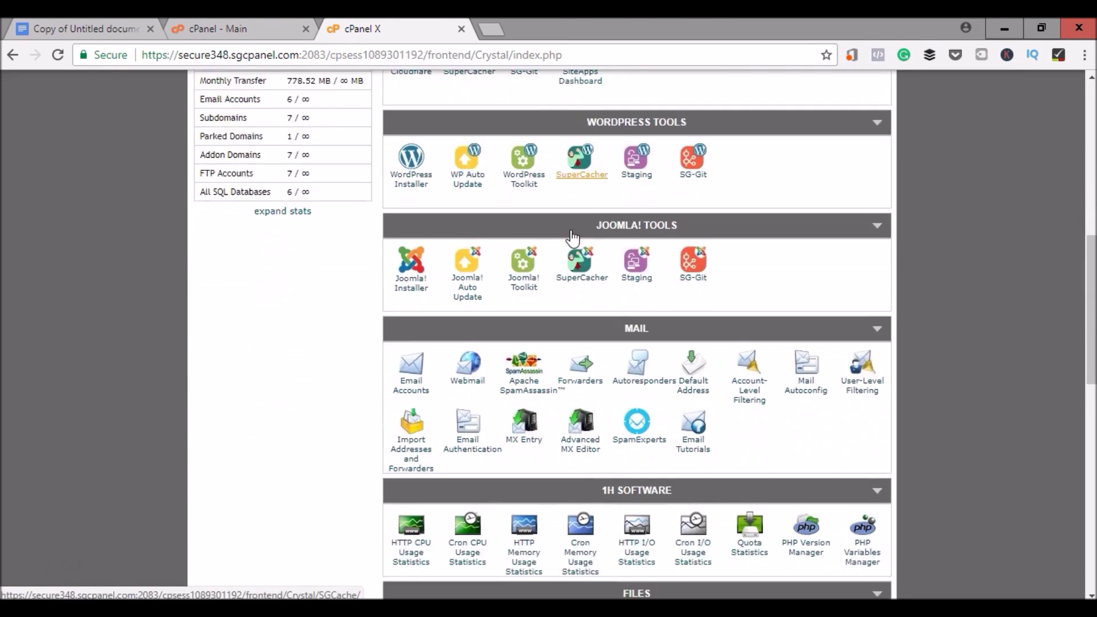
scroll(568, 228, up, 7)
scroll(568, 233, up, 2)
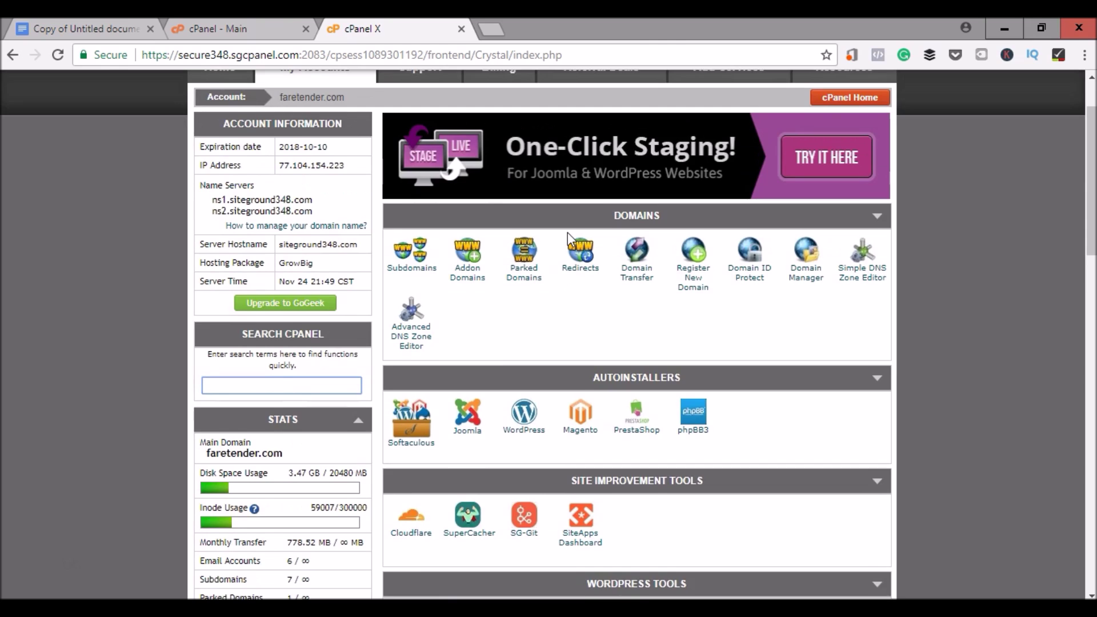
scroll(568, 239, down, 10)
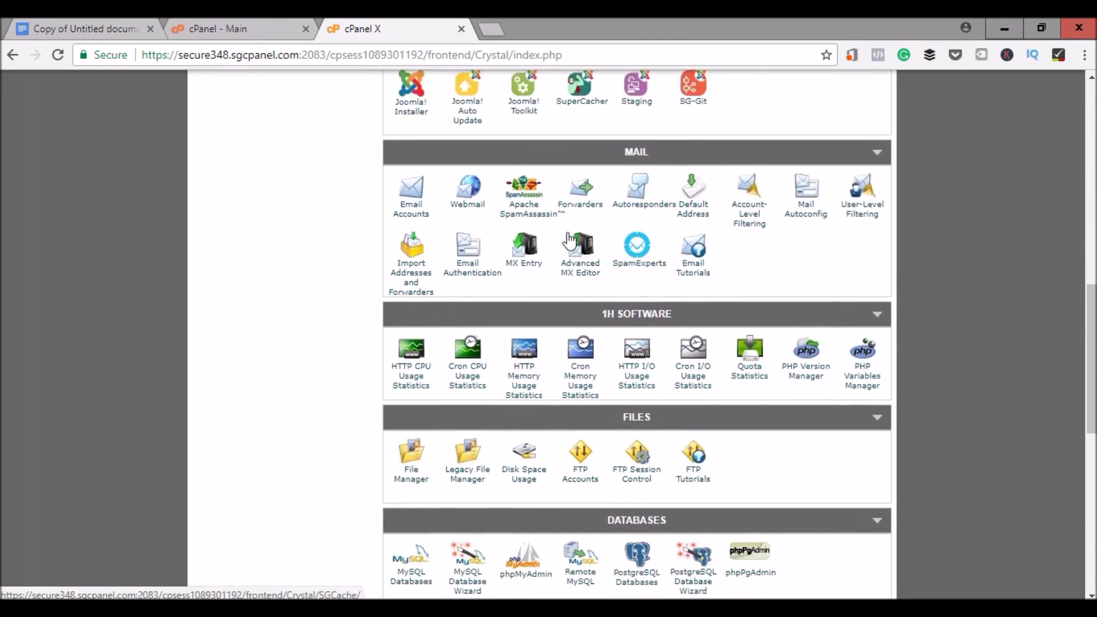
scroll(568, 240, down, 2)
click(416, 396)
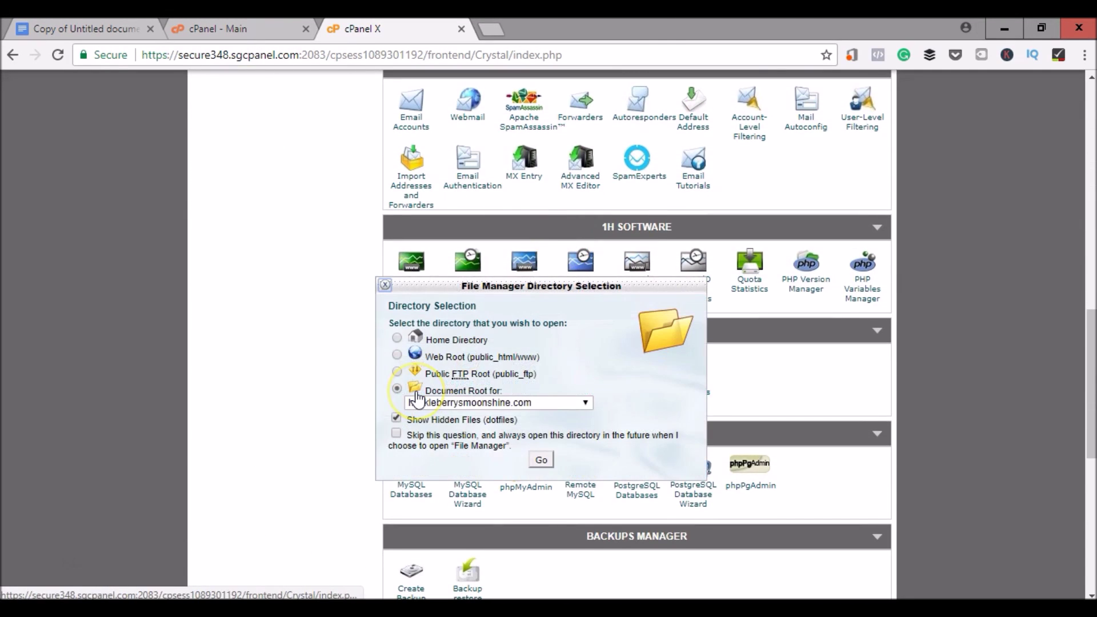
click(540, 460)
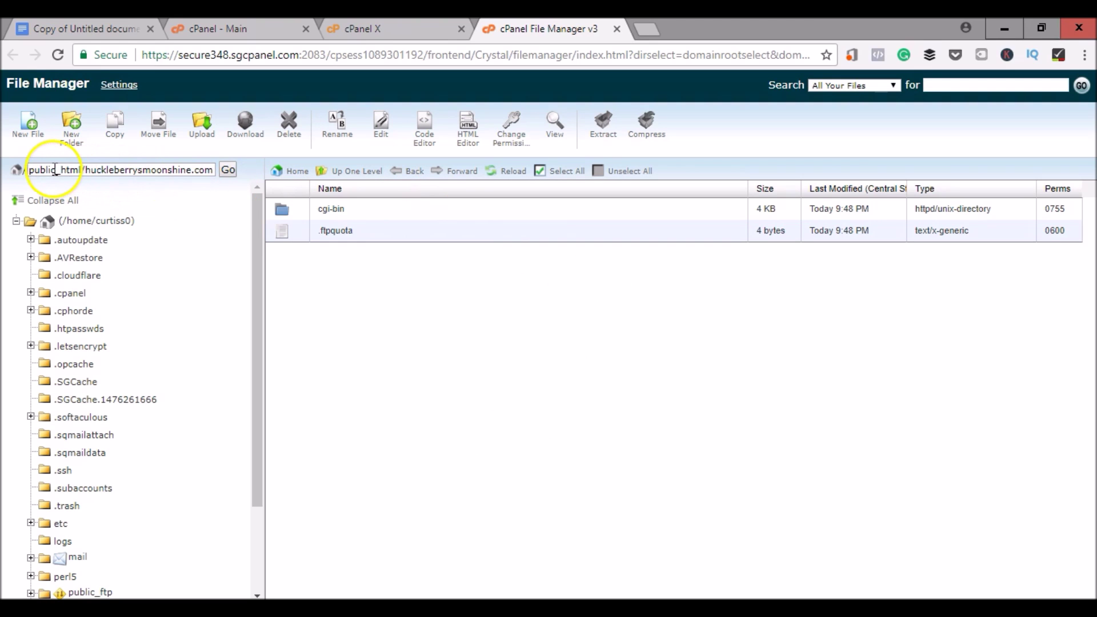
Step: Confirm the path reads public_html/huckleberrysmoonshine.com and open the Upload page for that folder
drag(37, 169, 215, 169)
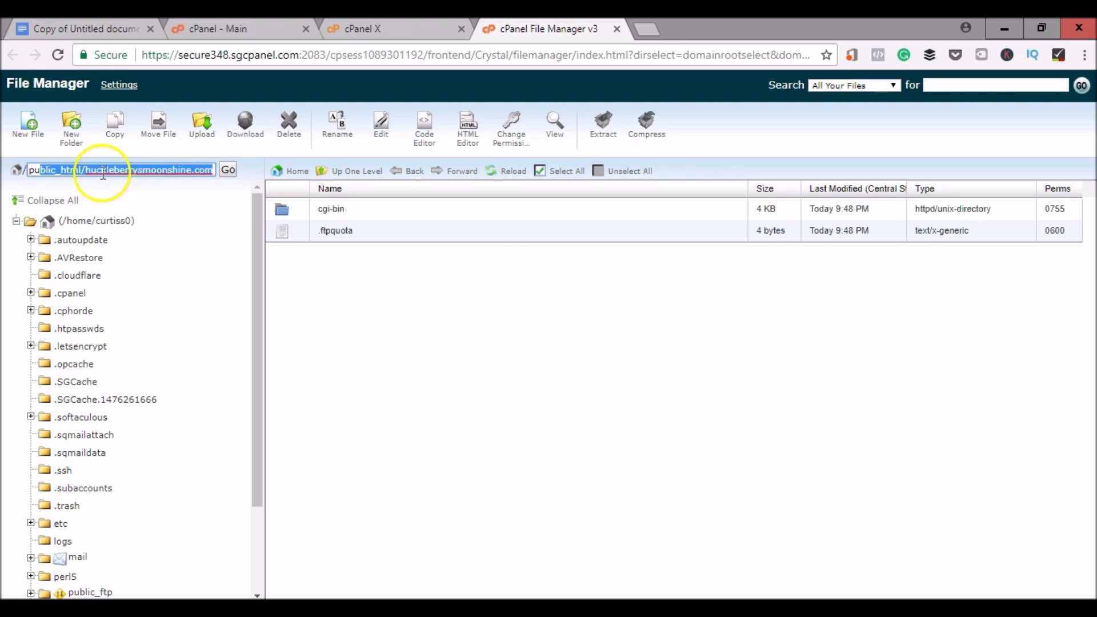
click(421, 292)
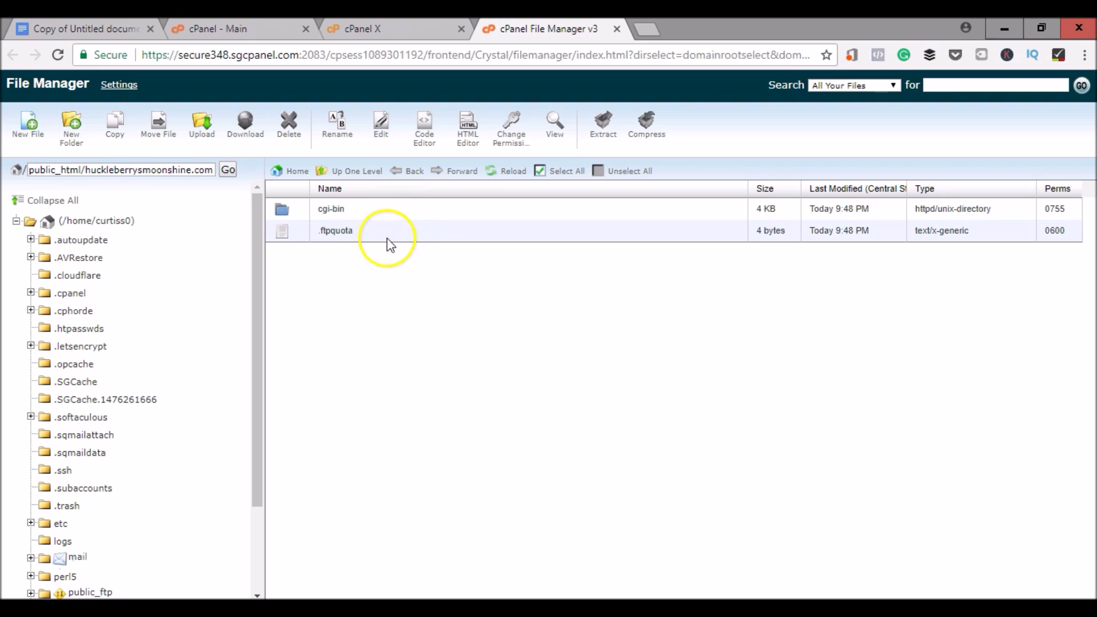
click(205, 137)
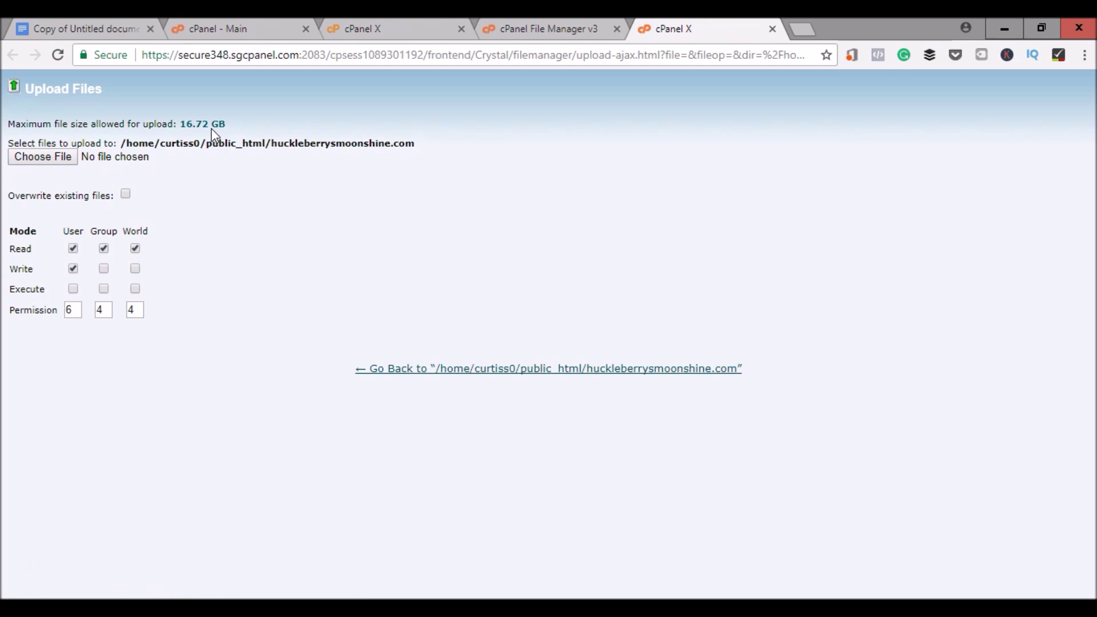
Step: Upload huckleberrys.zip (10.32 MB) into huckleberrysmoonshine.com and select it in the folder listing
click(59, 161)
click(59, 162)
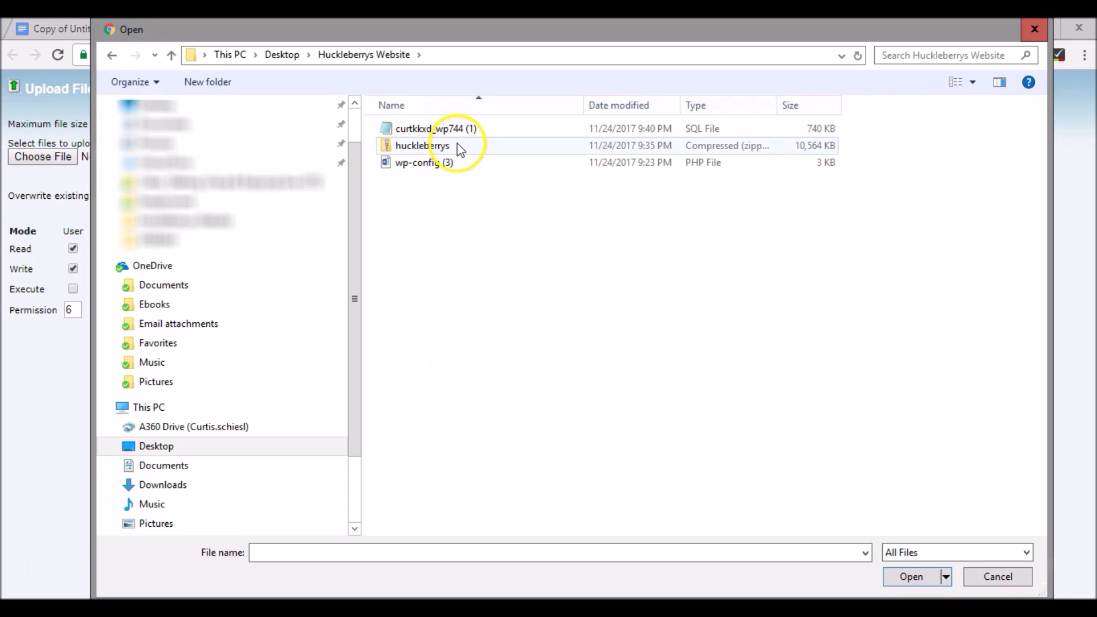
click(412, 149)
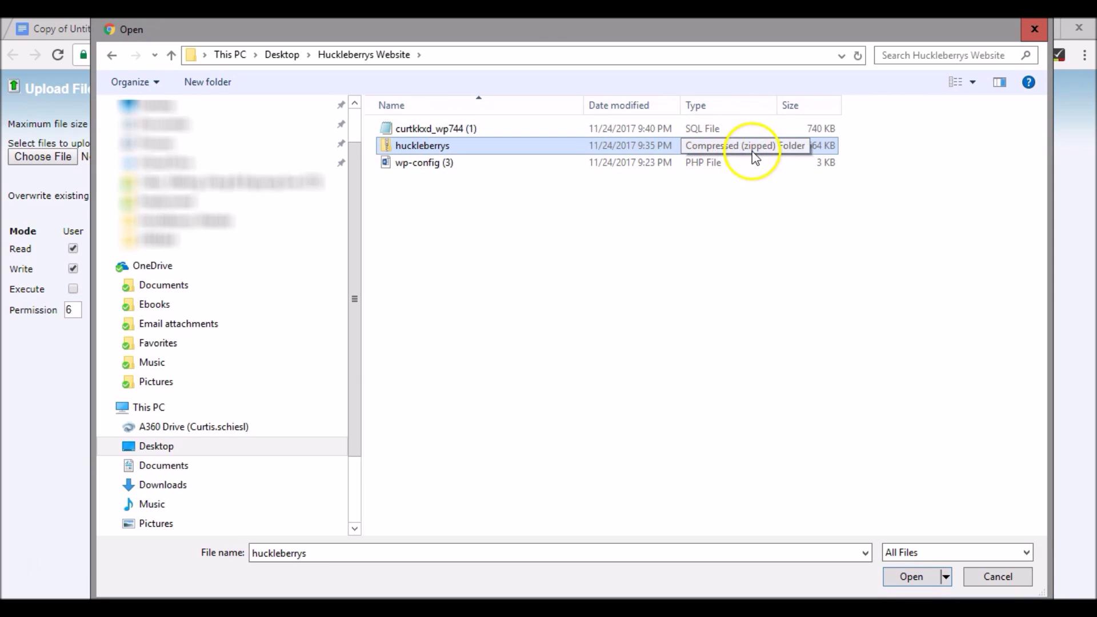
click(913, 577)
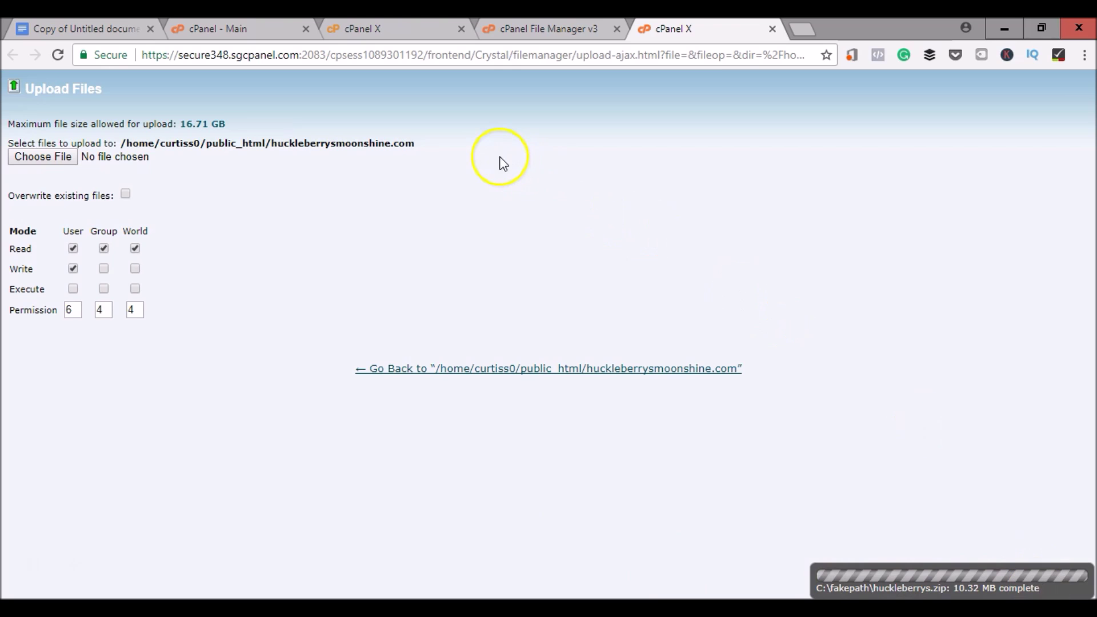
click(497, 369)
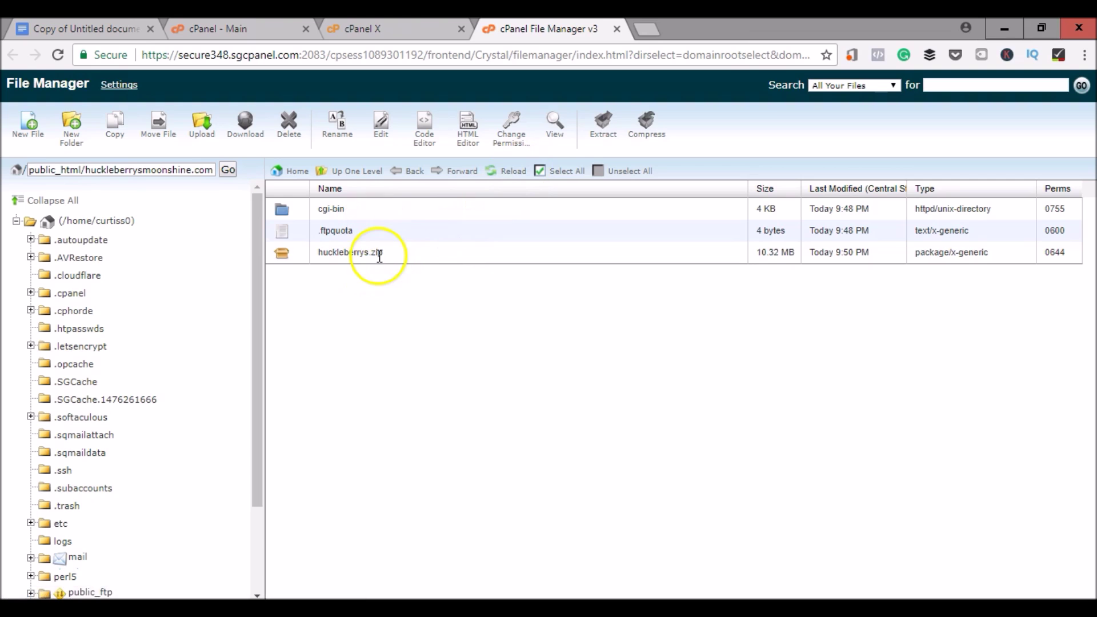
click(379, 253)
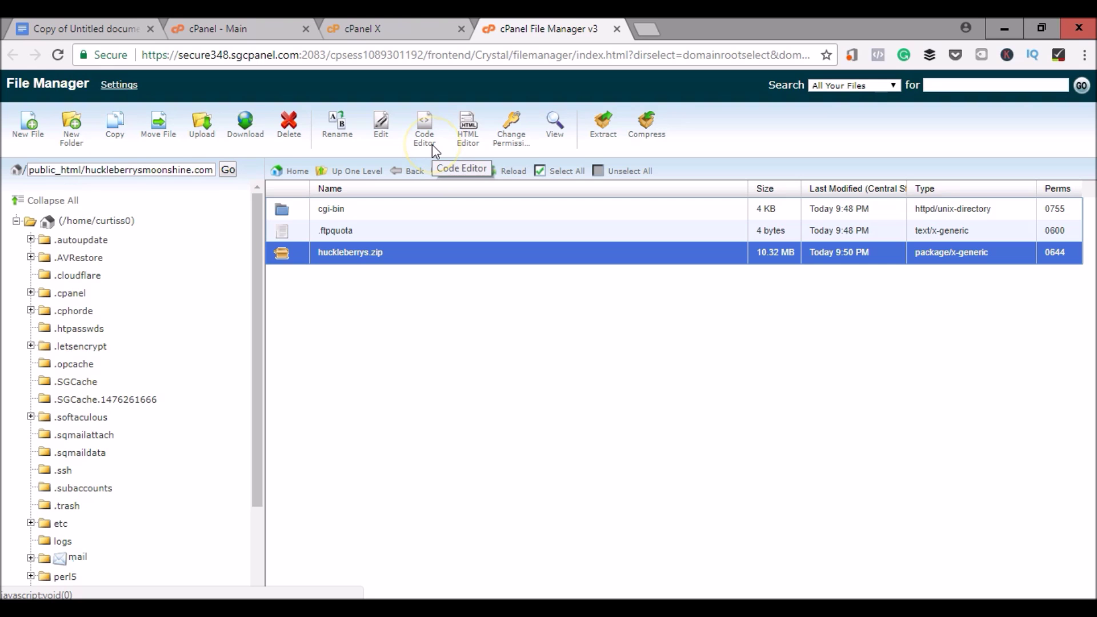
Step: Extract huckleberrys.zip in place, revealing wp-admin, wp-content, wp-includes and wp-config.php
click(282, 147)
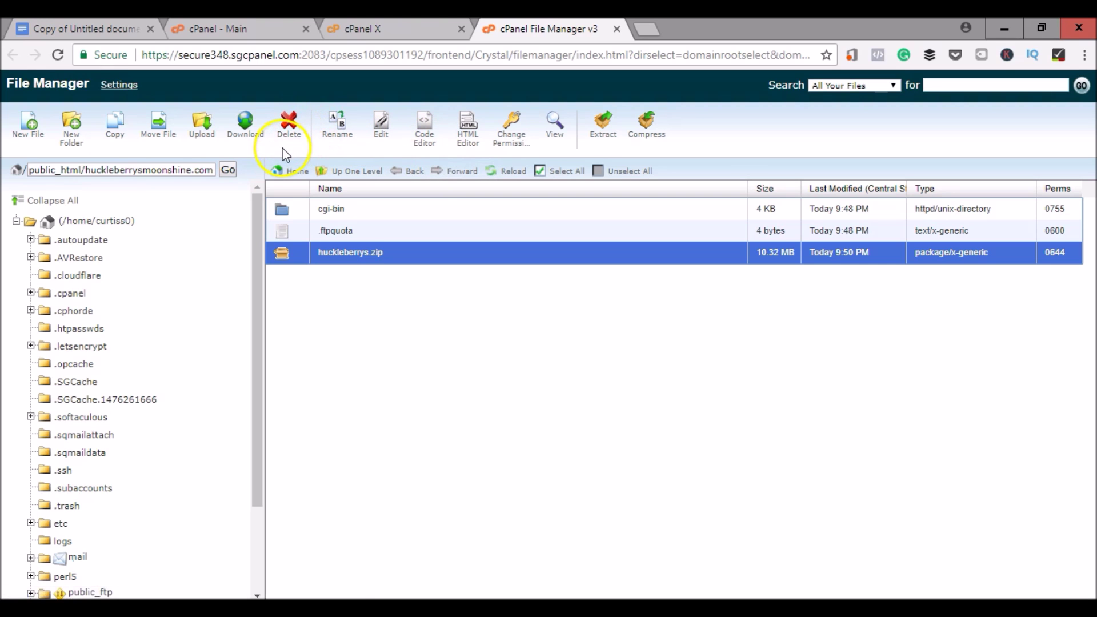
click(598, 129)
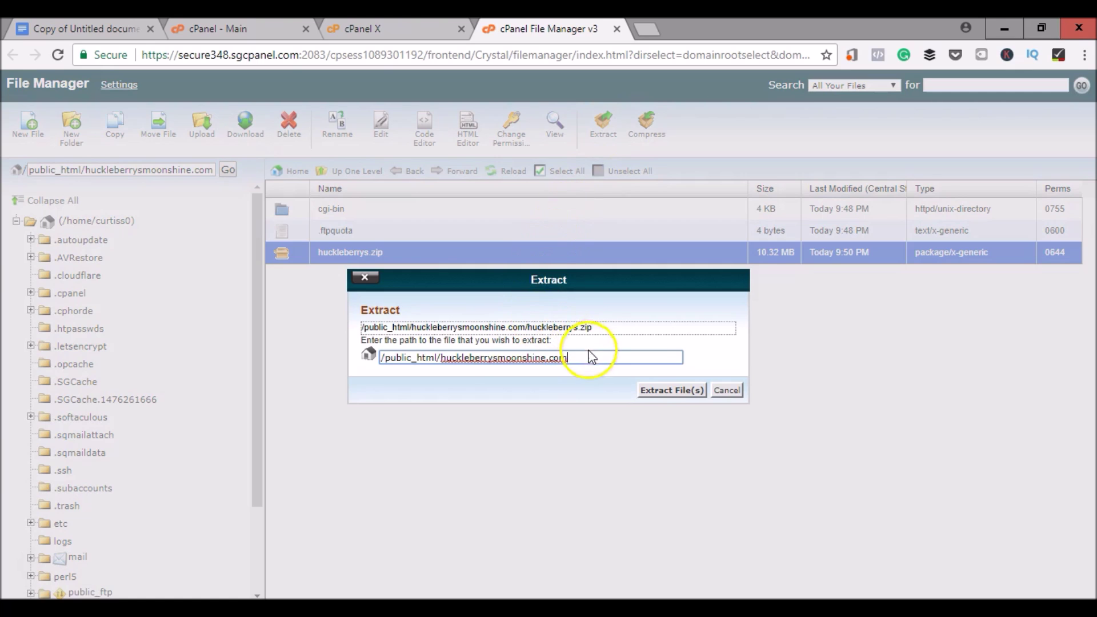
drag(413, 362, 568, 357)
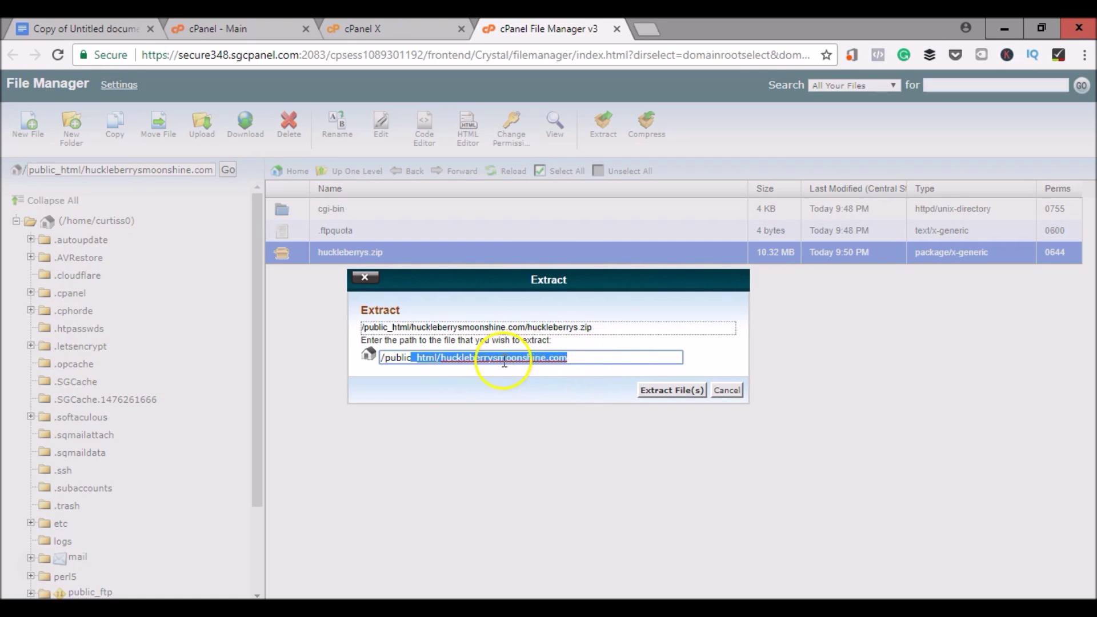
click(675, 393)
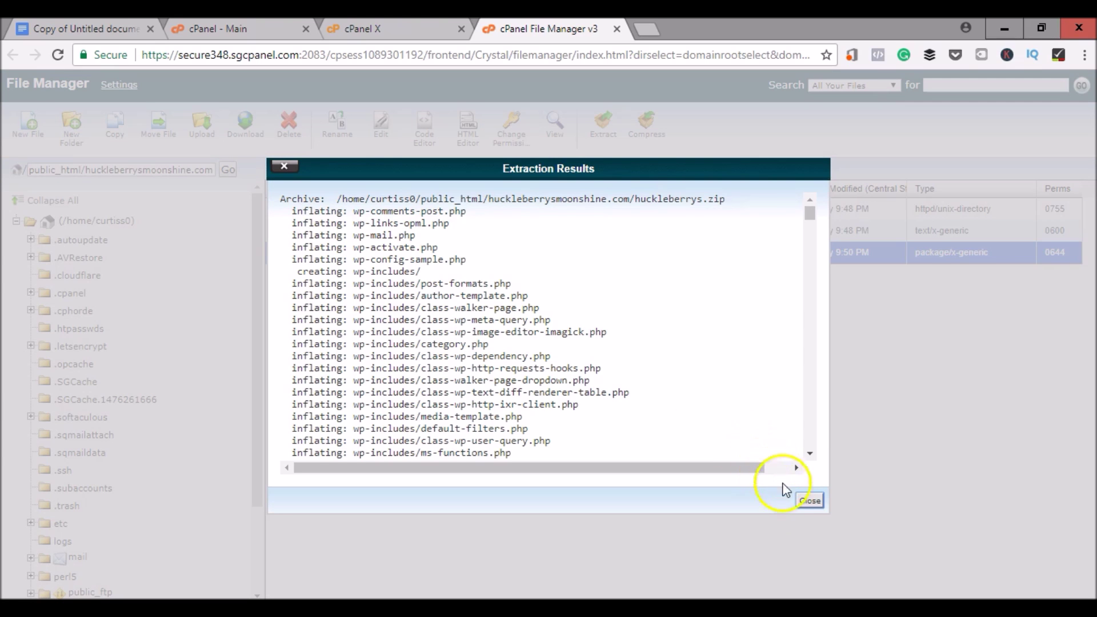
click(806, 501)
click(495, 179)
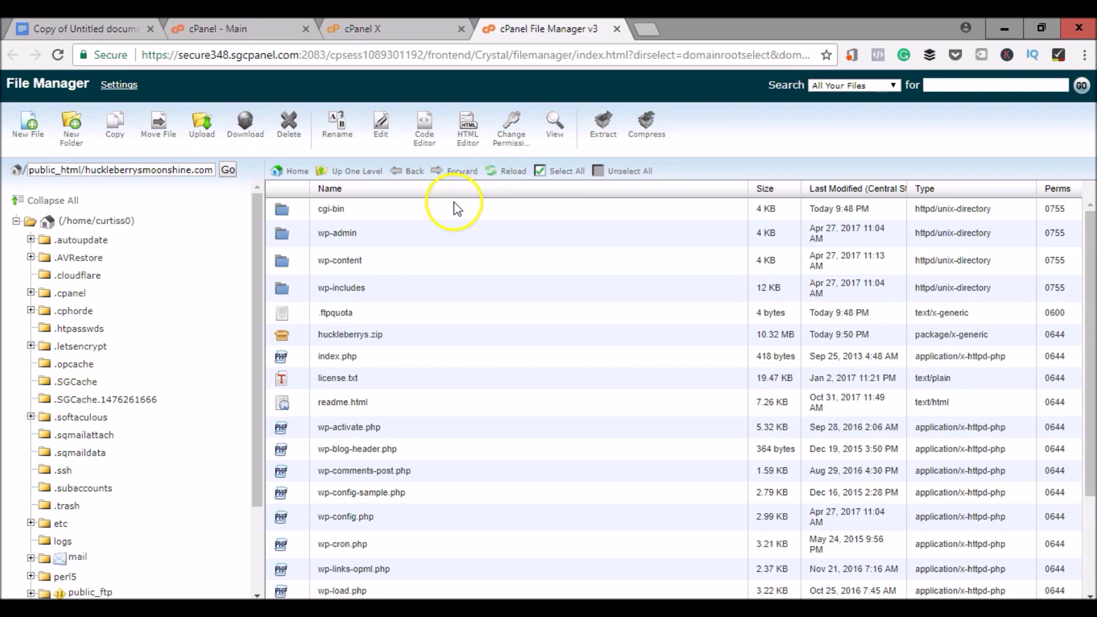
Step: Scroll through the extracted WordPress files in the huckleberrysmoonshine.com listing
scroll(453, 207, down, 2)
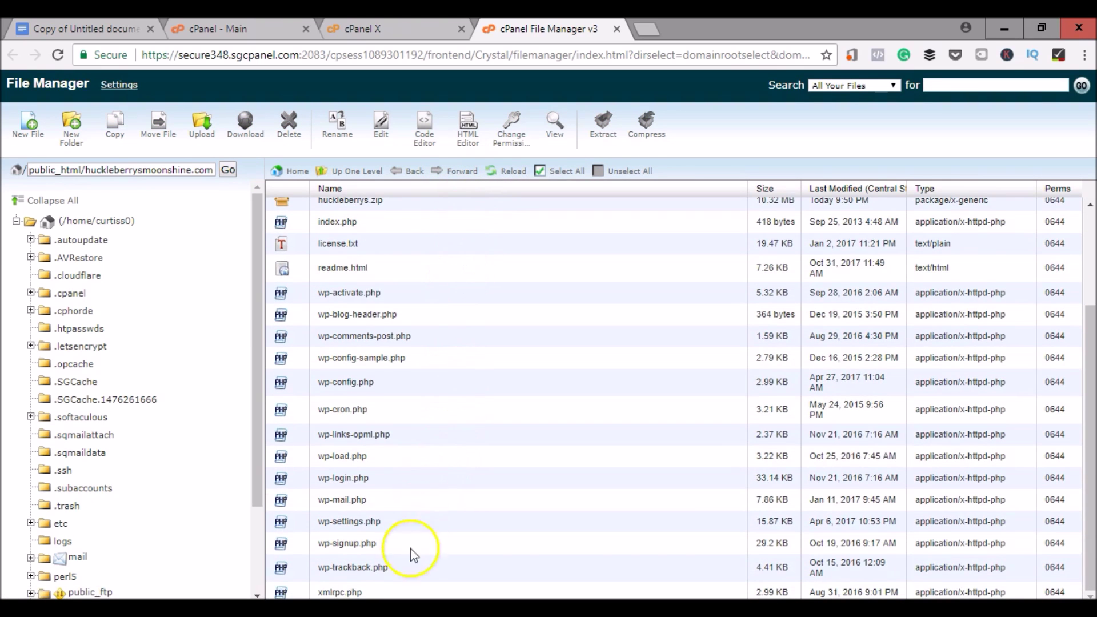
scroll(440, 460, up, 2)
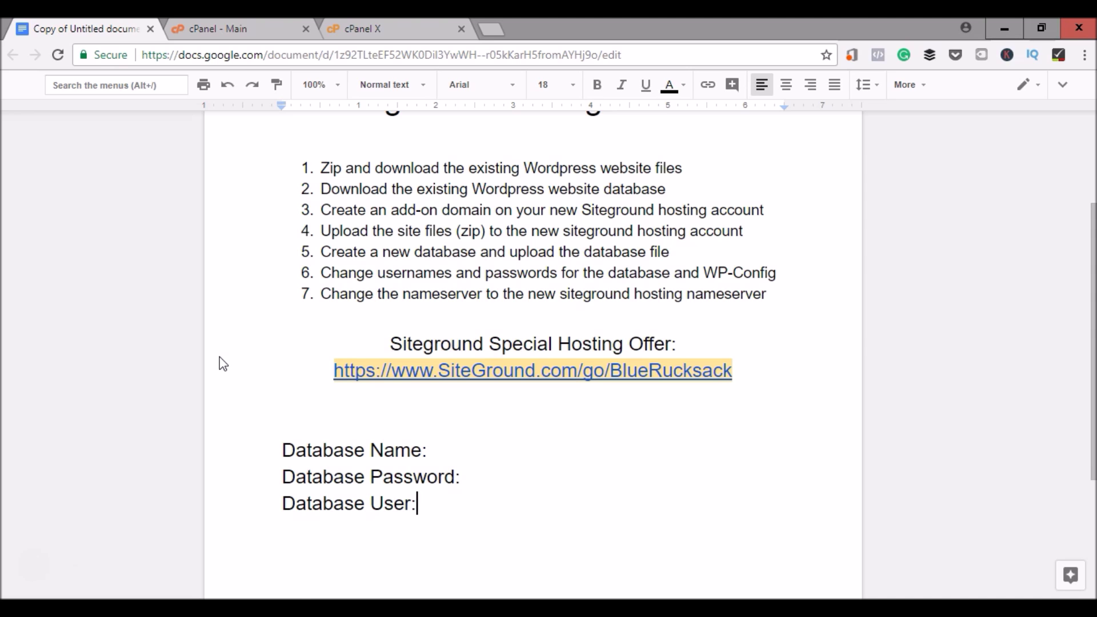
Step: Switch from the Google Docs checklist back to the SiteGround cPanel tab
key(ctrl+3)
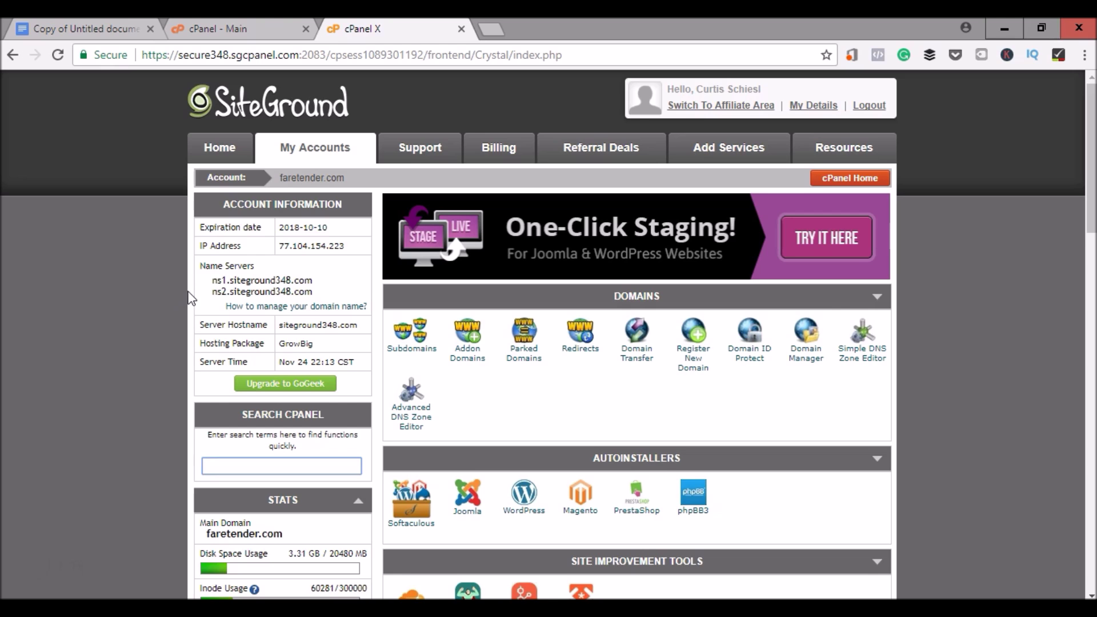
Step: Create the MySQL database 12345, added as curtiss0_12345
scroll(190, 297, down, 12)
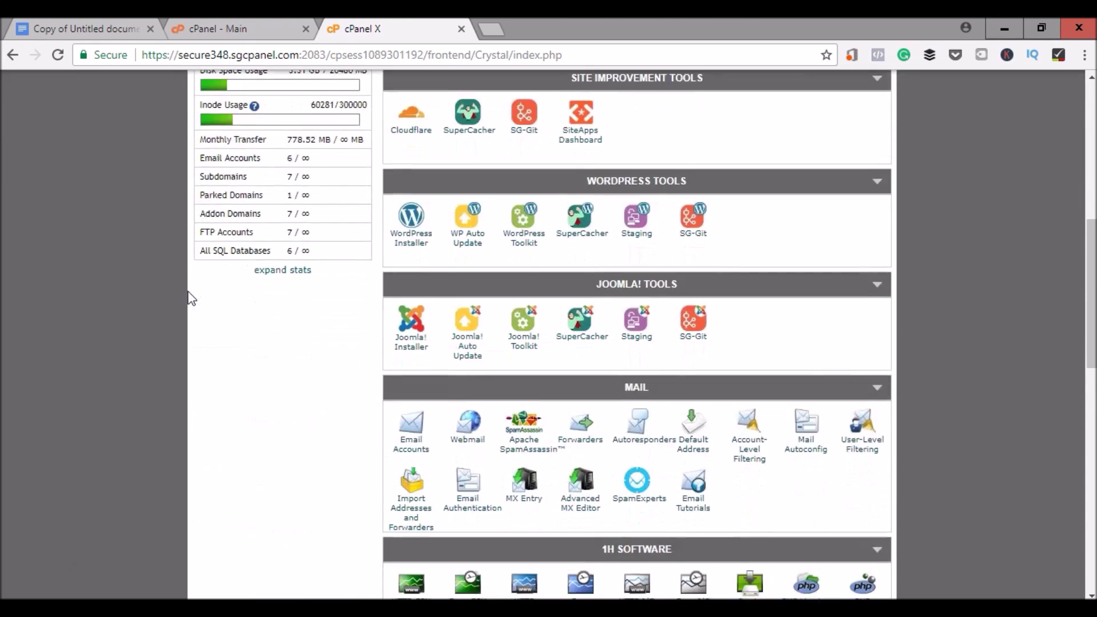
scroll(190, 297, down, 5)
click(411, 329)
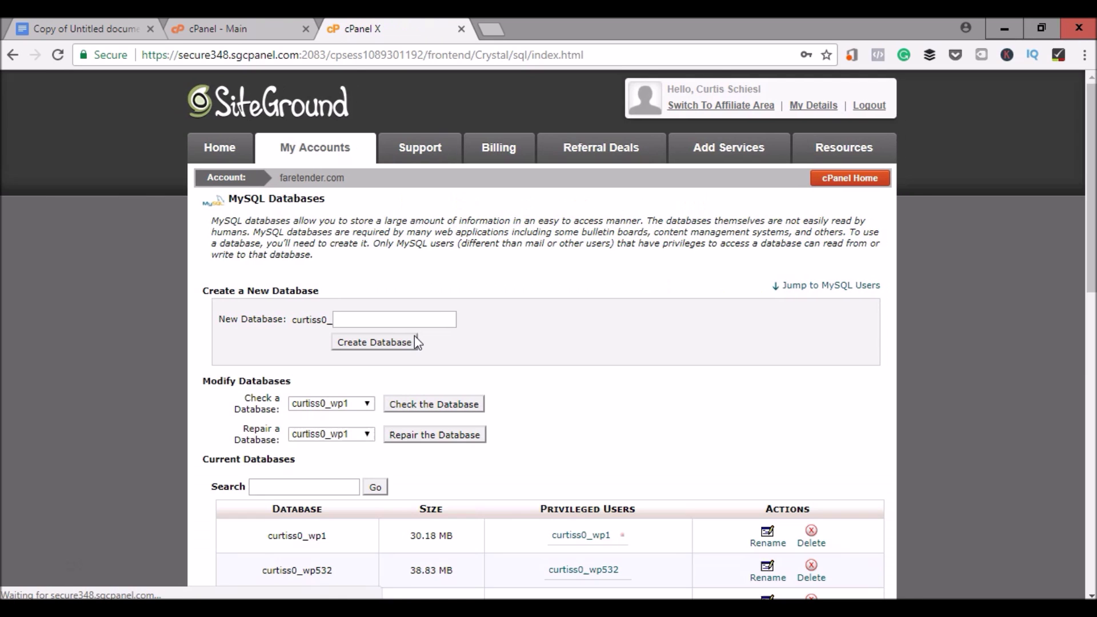
click(433, 321)
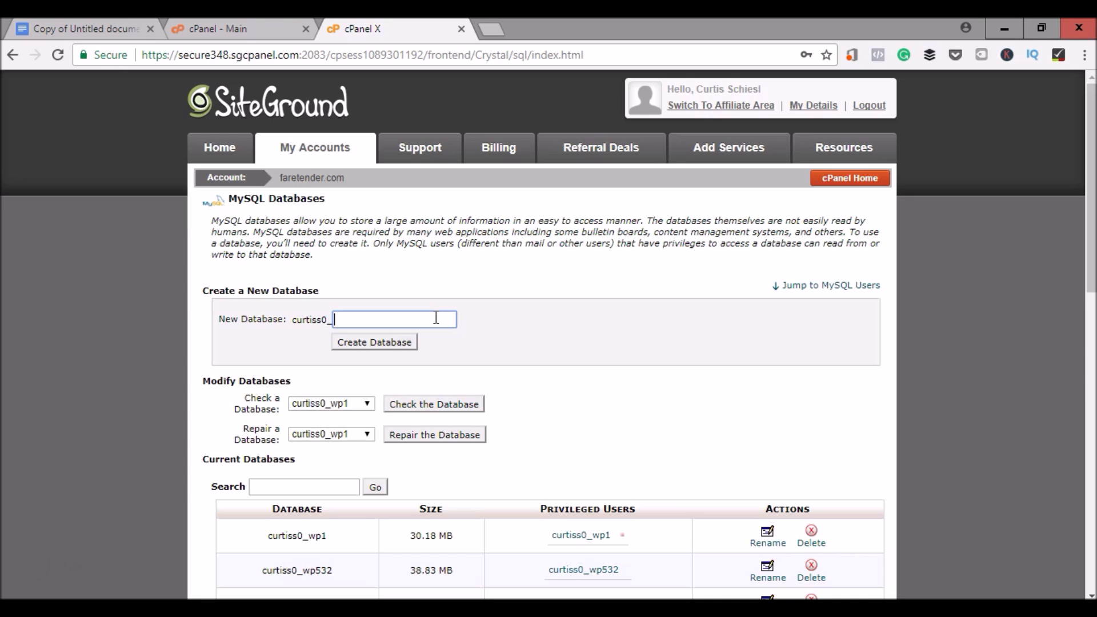
text(12345)
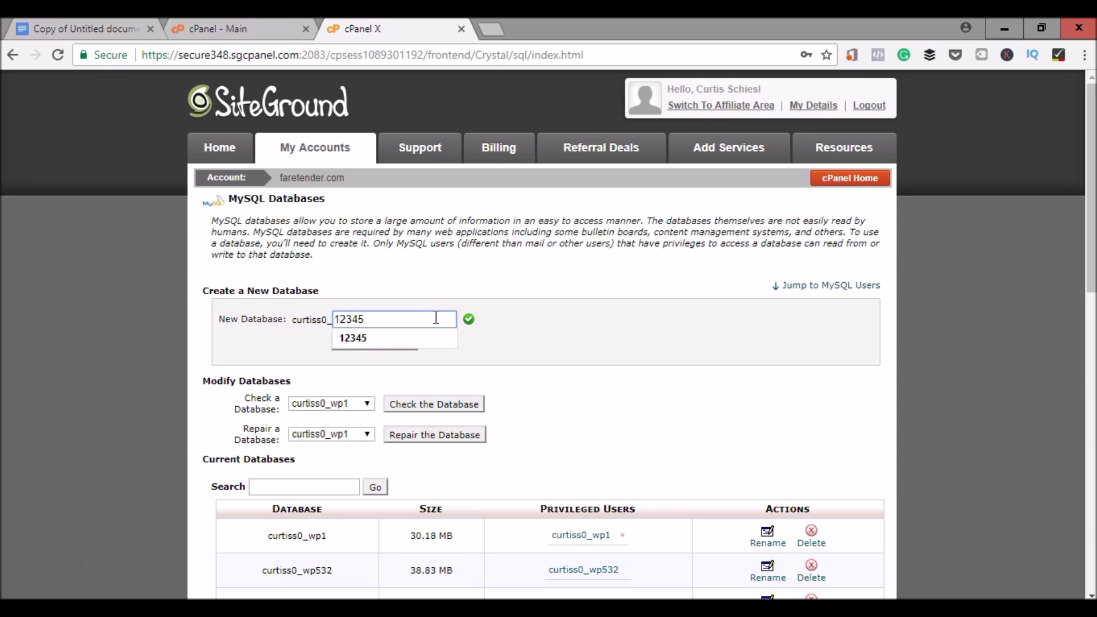
click(499, 326)
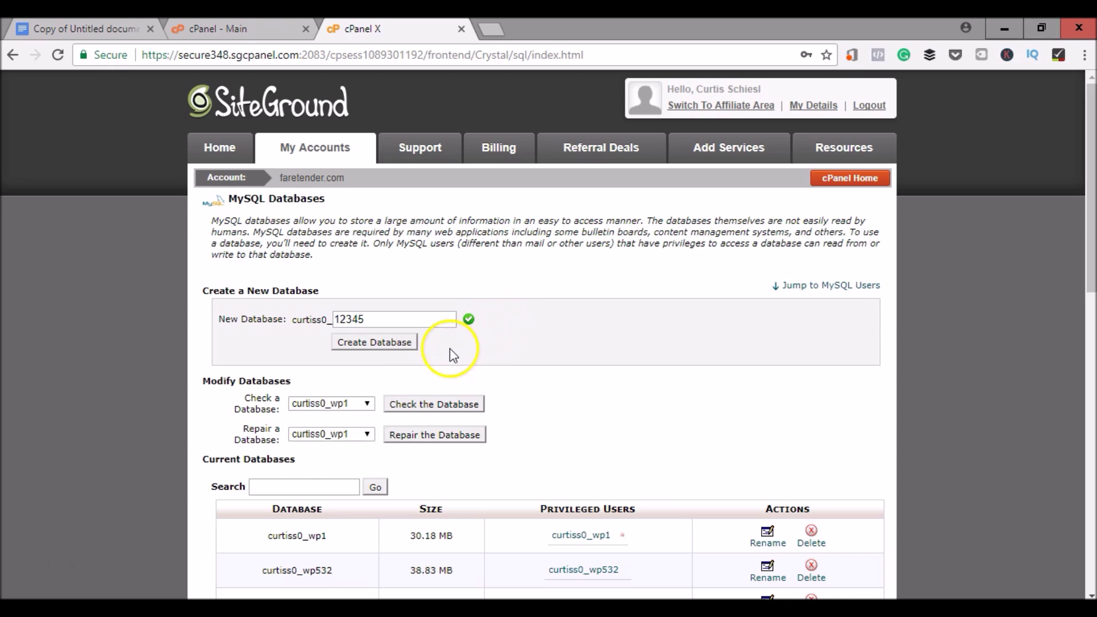
click(396, 348)
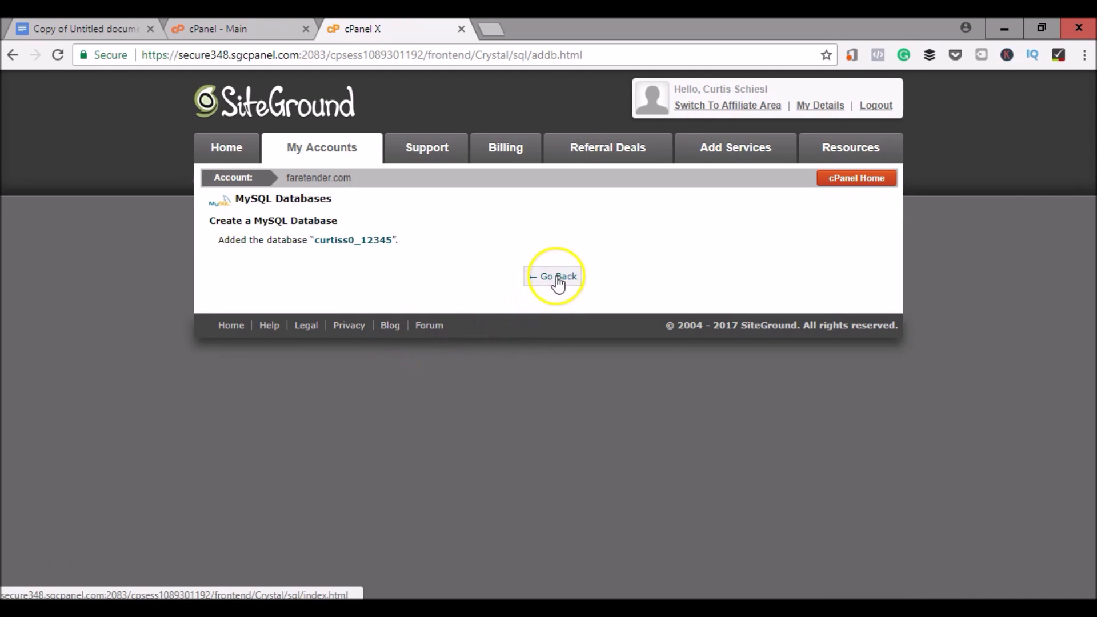
drag(313, 240, 391, 240)
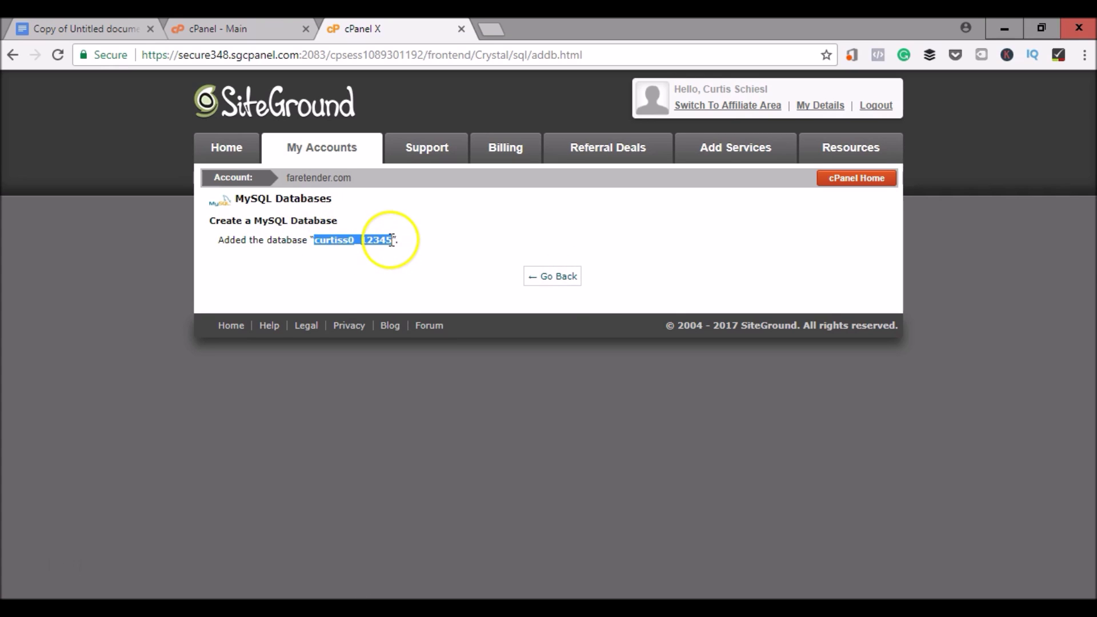
right_click(343, 240)
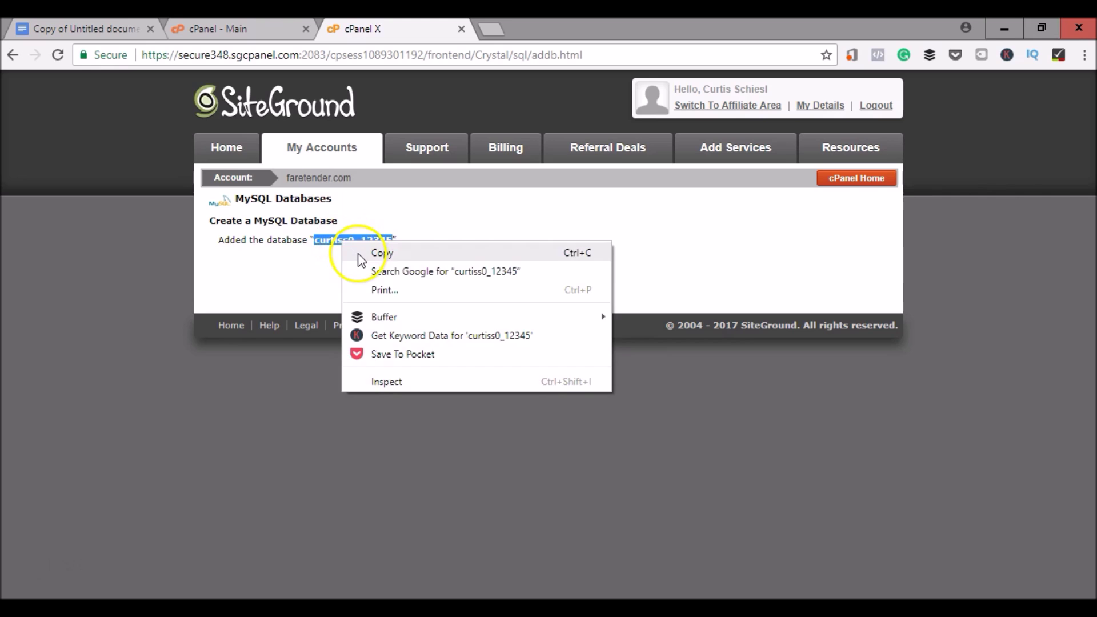
click(361, 255)
click(103, 28)
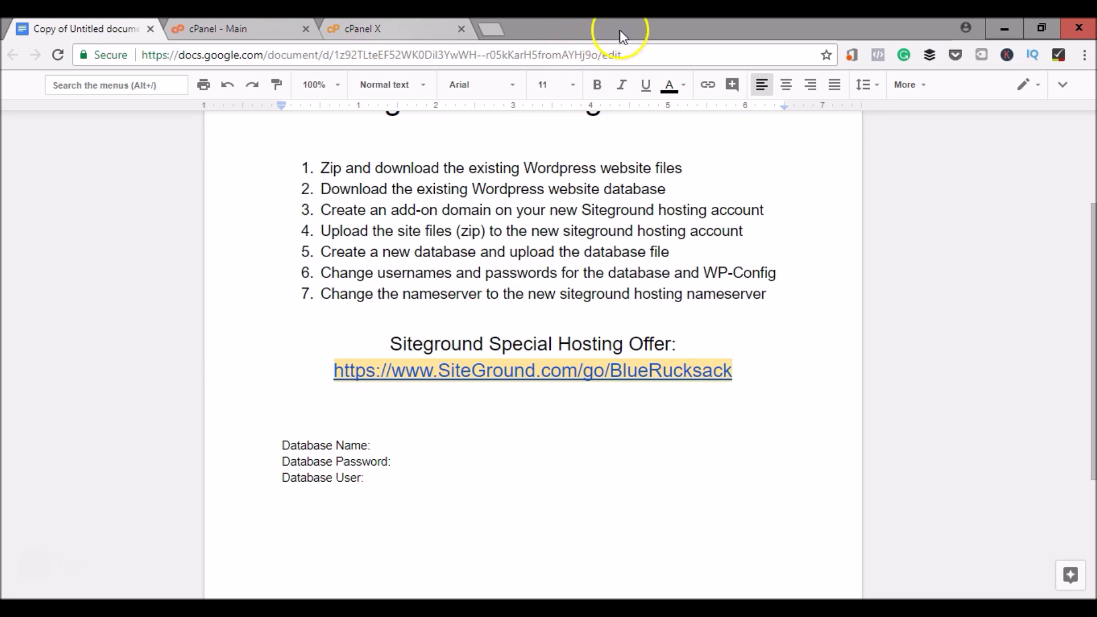
Step: Paste curtiss0_12345 after 'Database Name:' in the notes, then return to MySQL Databases
click(378, 445)
right_click(381, 445)
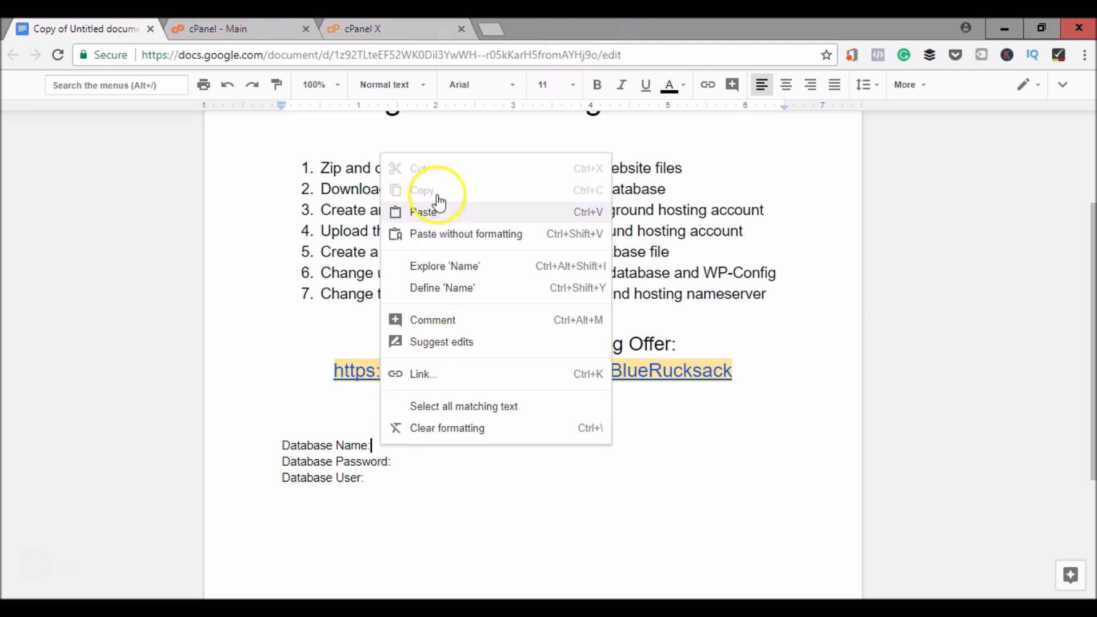
click(438, 212)
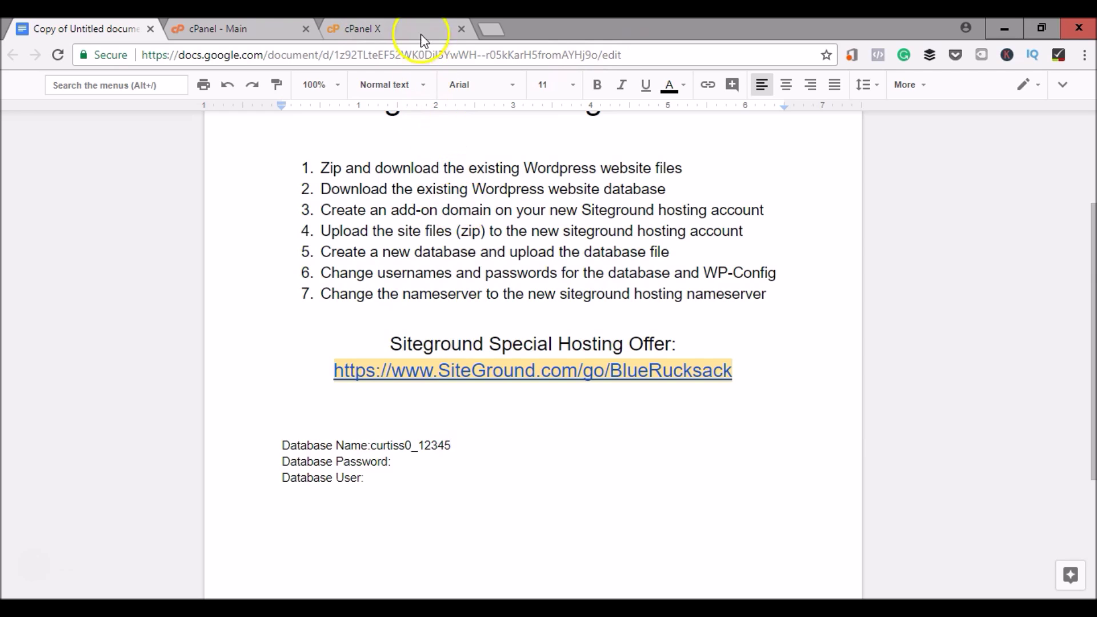
click(420, 34)
click(549, 281)
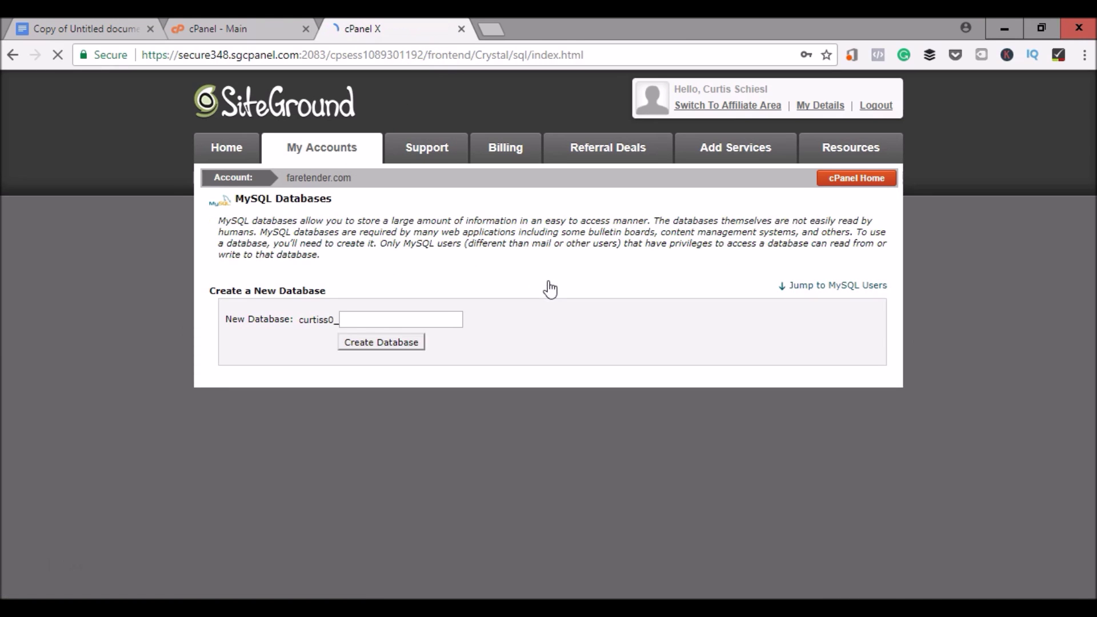
Step: Enter hb12345 as the username under Add a New User
click(152, 301)
scroll(152, 300, down, 5)
drag(240, 227, 362, 228)
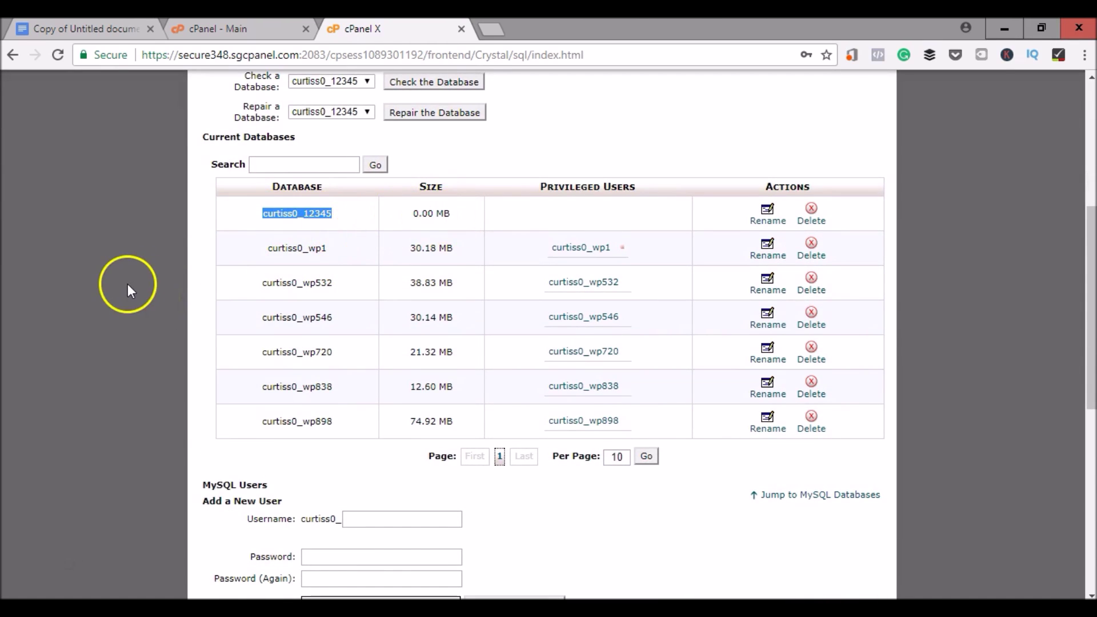
scroll(125, 286, down, 4)
click(372, 277)
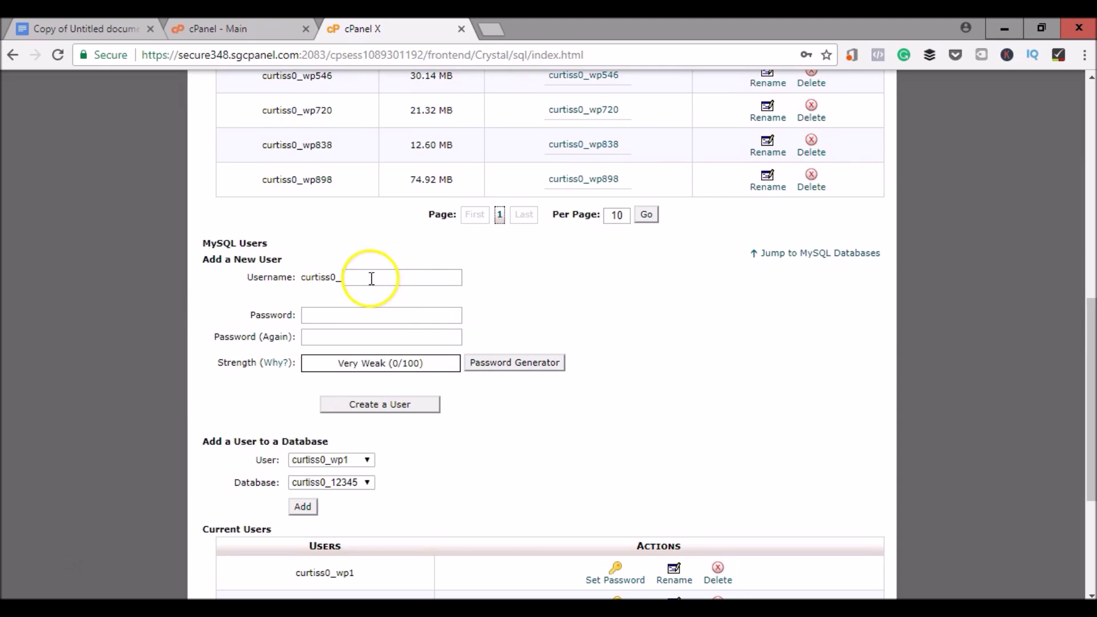
key(Escape)
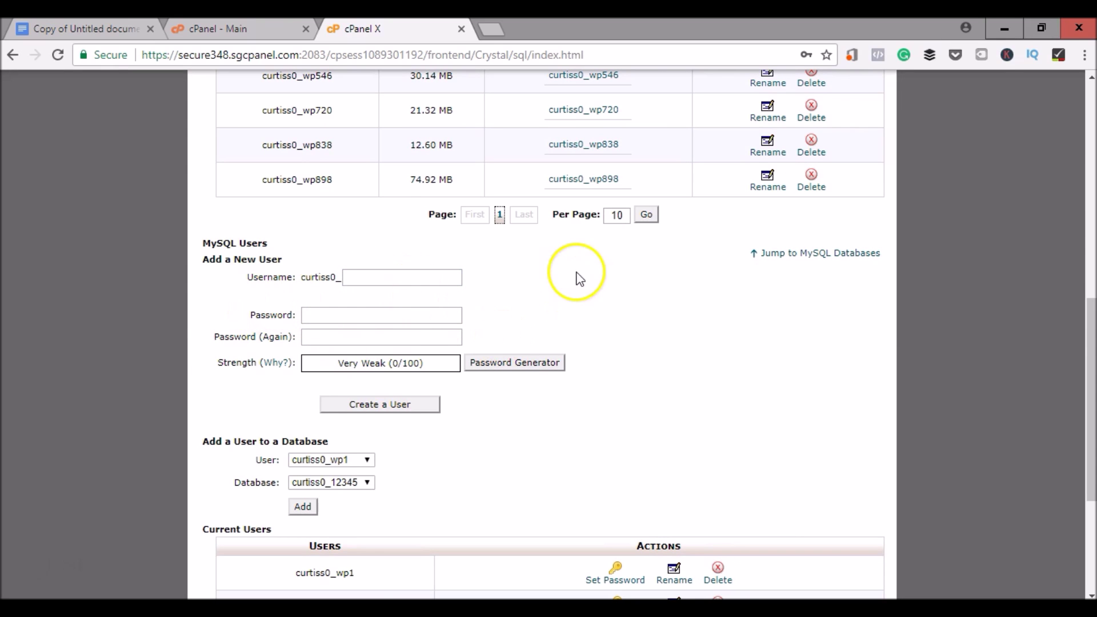
click(454, 280)
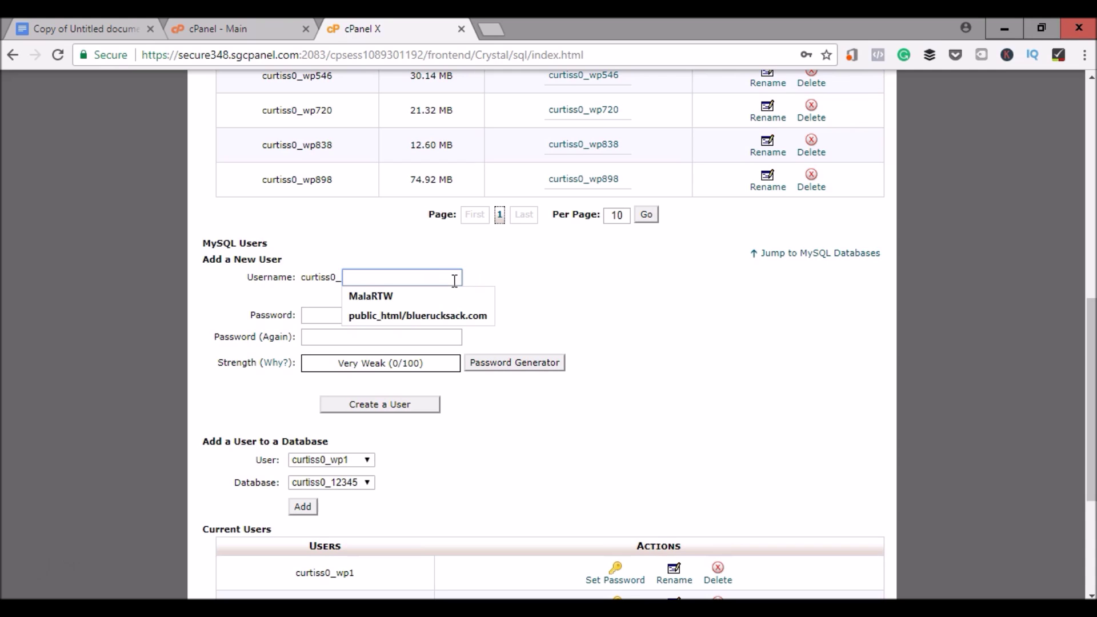
text(HB)
key(BackSpace)
key(BackSpace)
text(hb12345)
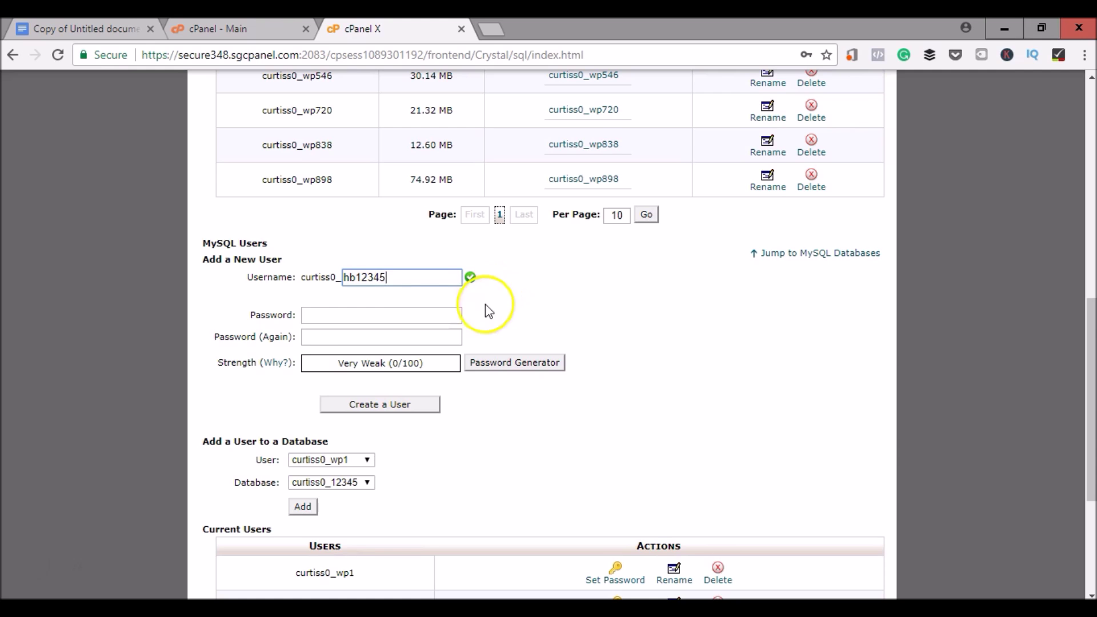
Step: Generate a strong password for hb12345 with the Password Generator
click(421, 315)
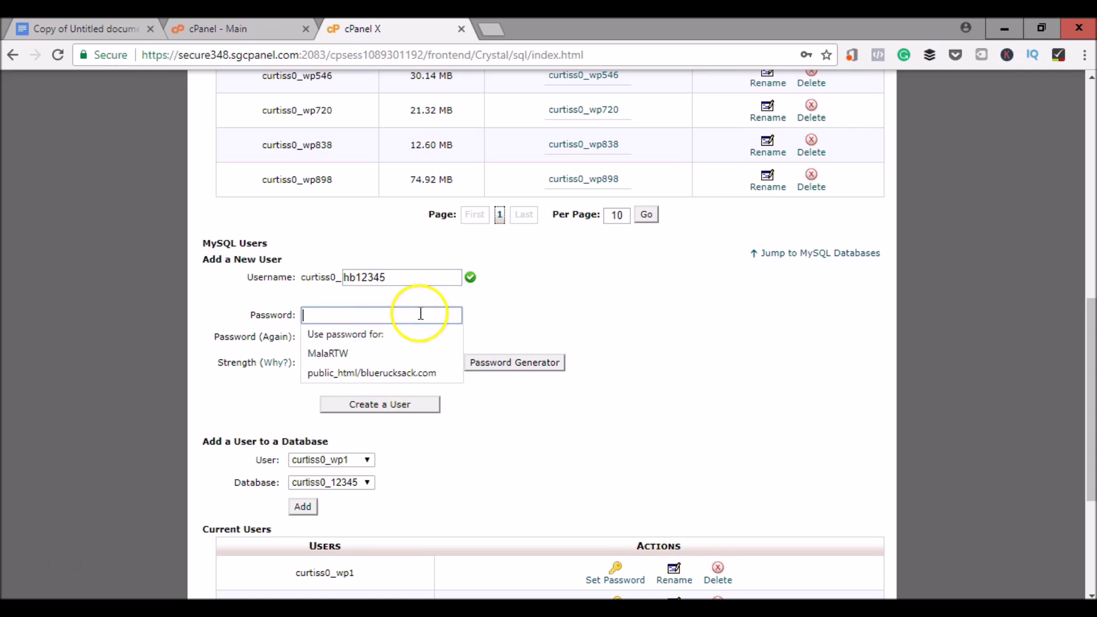
click(577, 334)
click(553, 366)
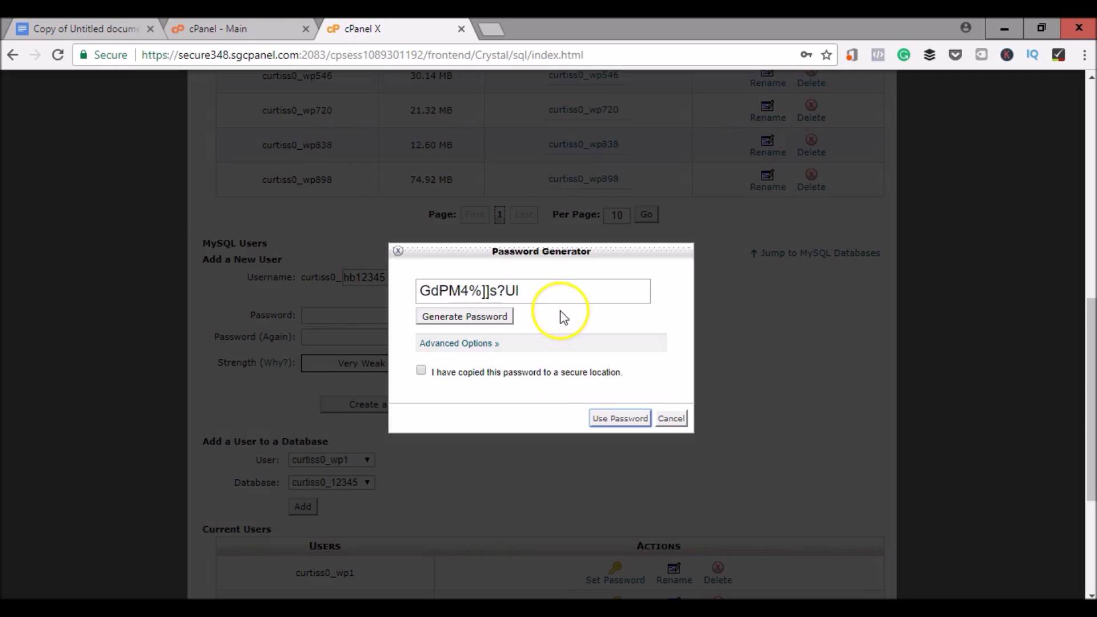
Step: Copy the generated password into the notes after 'Database Password:'
triple_click(548, 292)
right_click(505, 295)
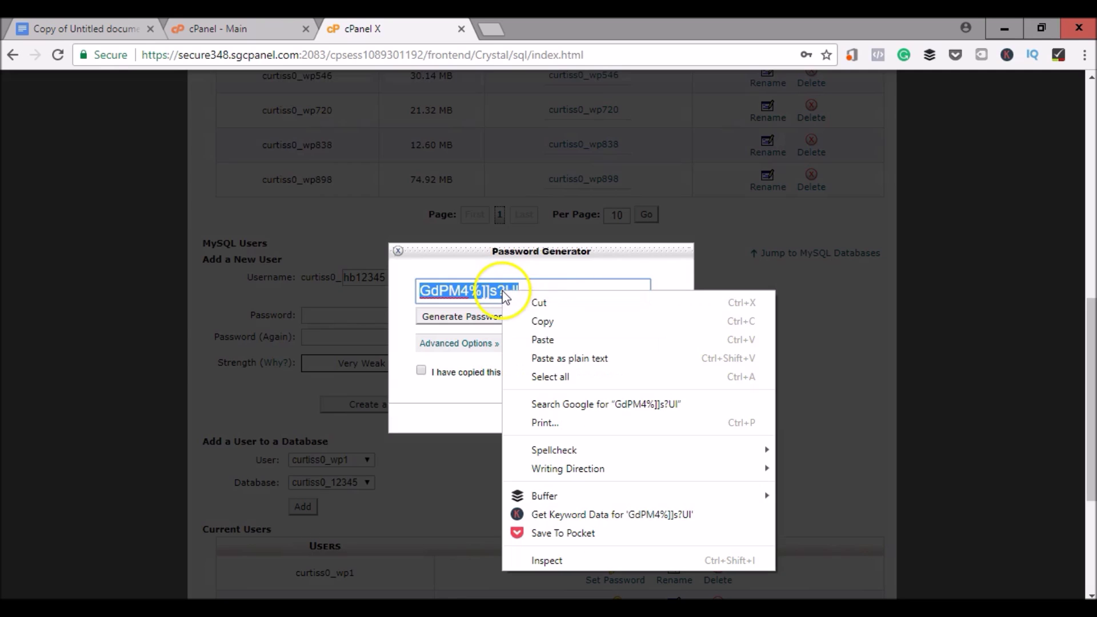
click(537, 322)
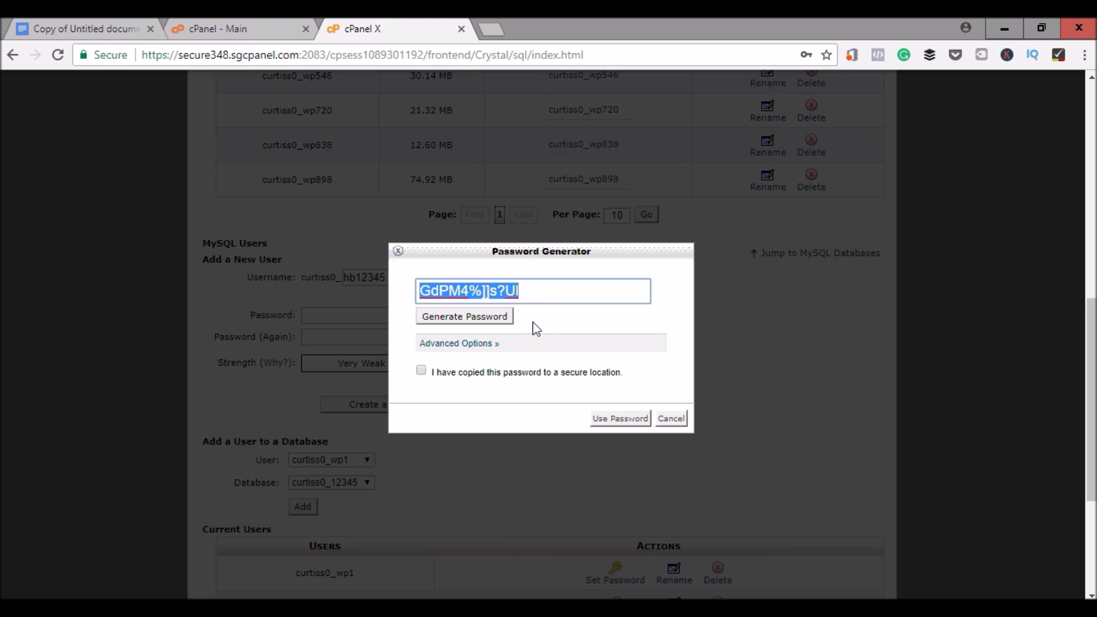
click(119, 40)
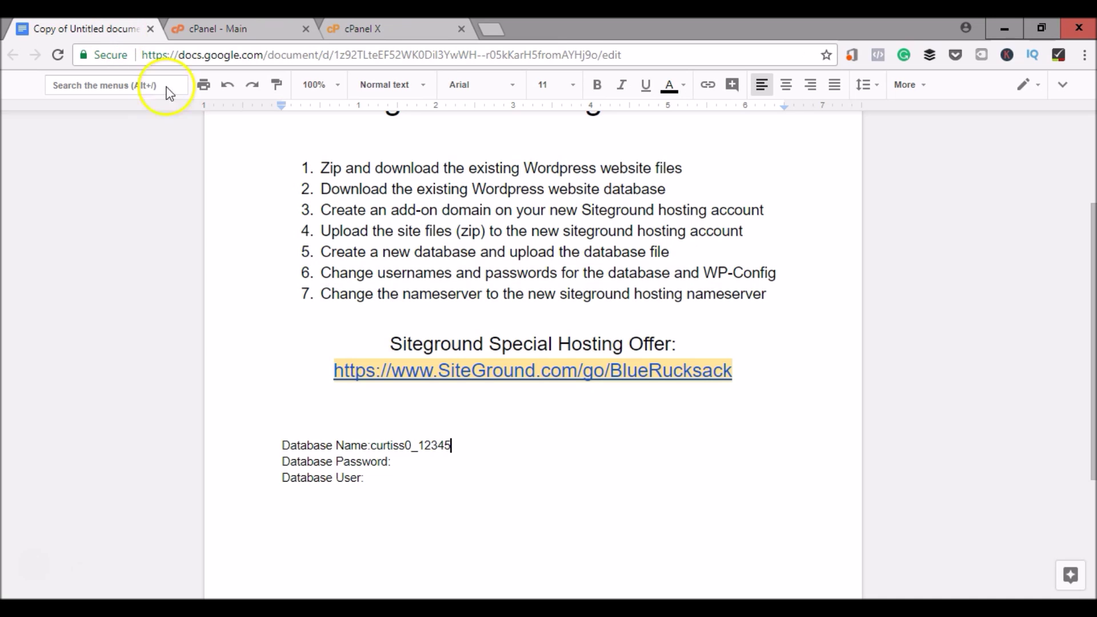
click(413, 462)
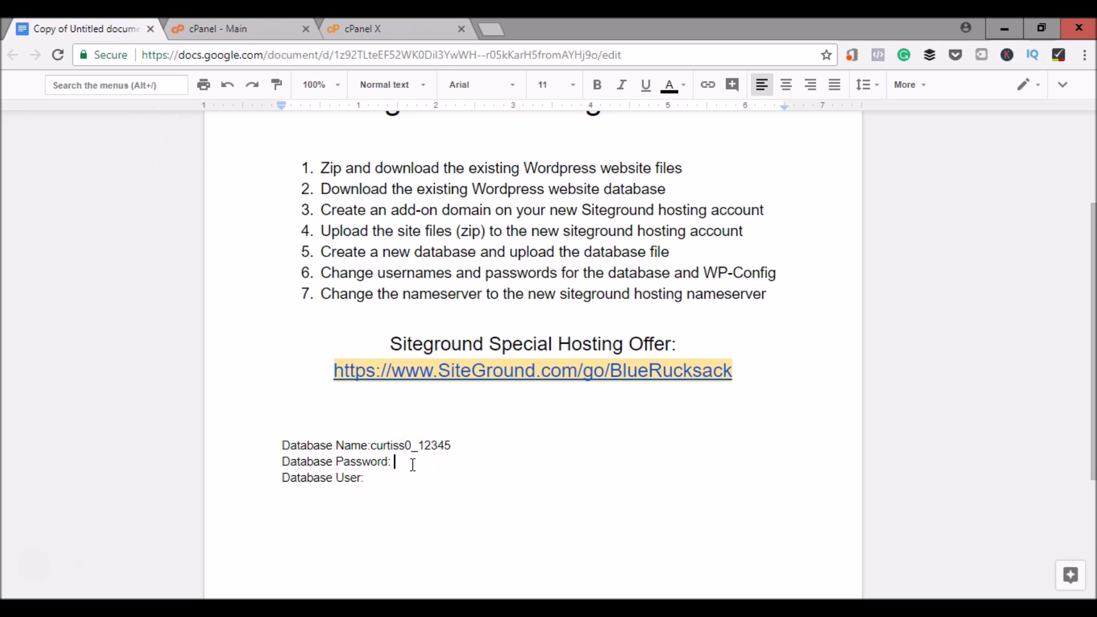
key(ctrl+v)
Step: Confirm the password was saved and fill both password fields with it, rated Very Strong
click(393, 29)
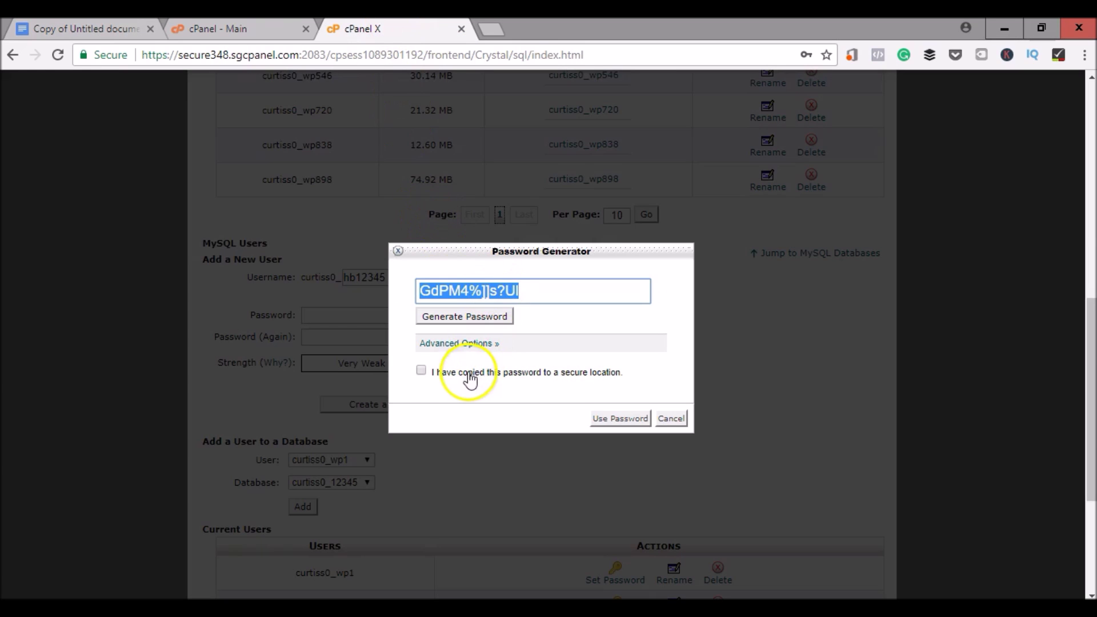
click(421, 370)
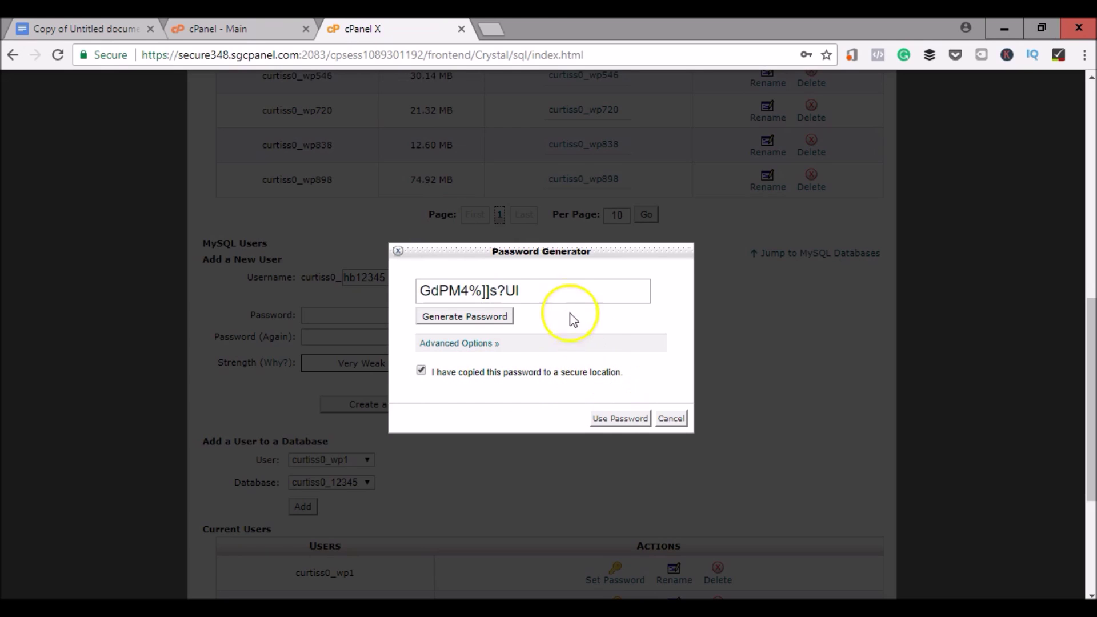
click(626, 420)
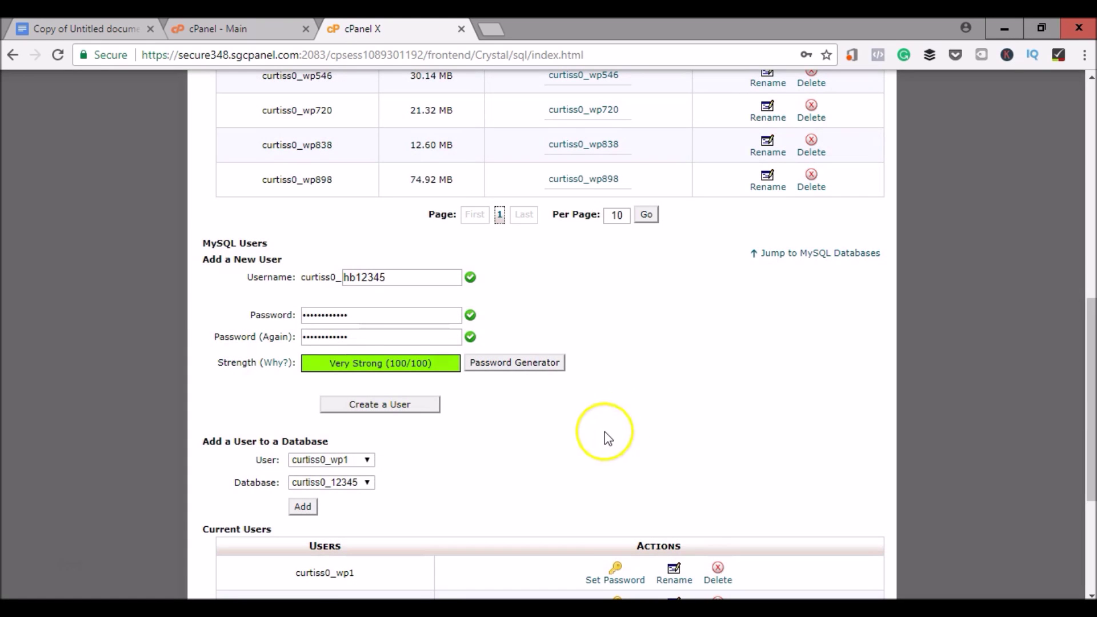
Step: Create MySQL user curtiss0_hb12345 without saving its password in the browser, then go to Add a User to a Database
click(432, 410)
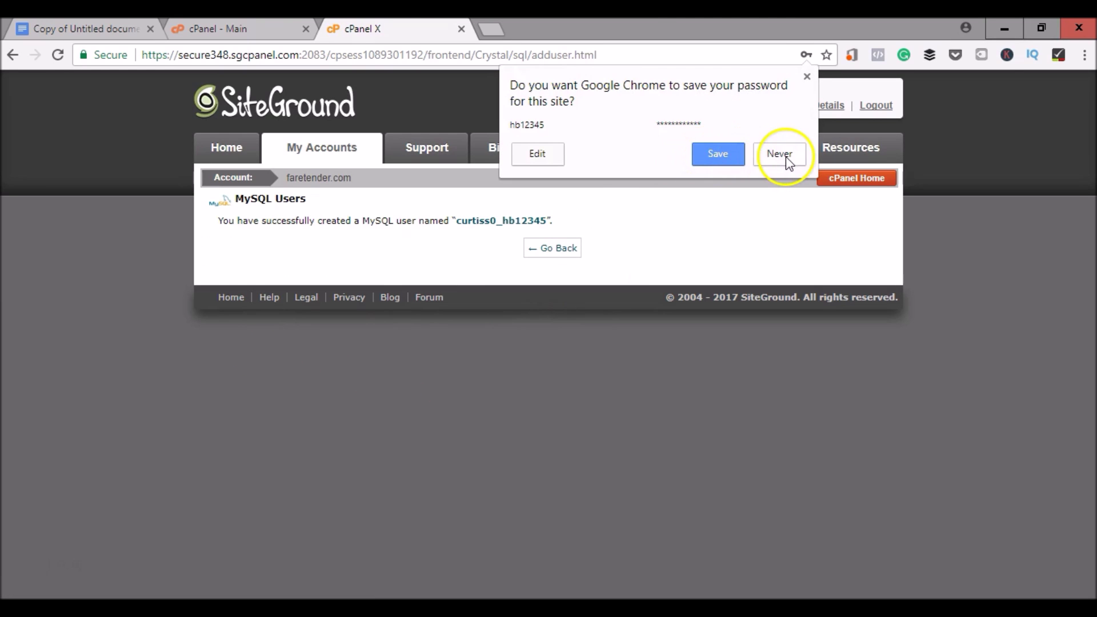
click(786, 156)
click(581, 257)
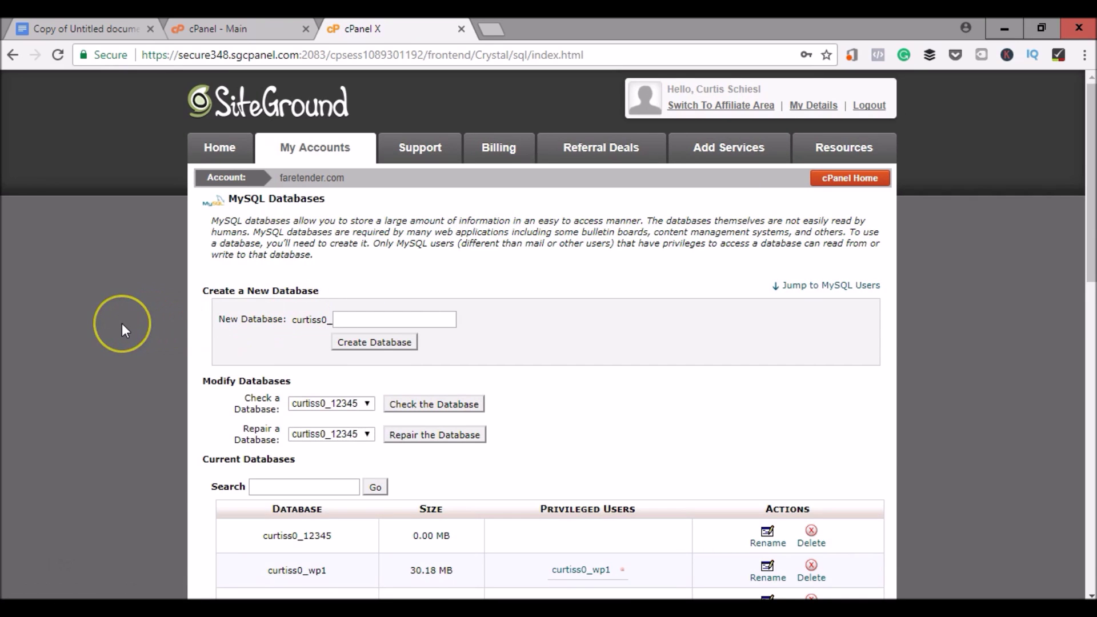
scroll(123, 325, down, 4)
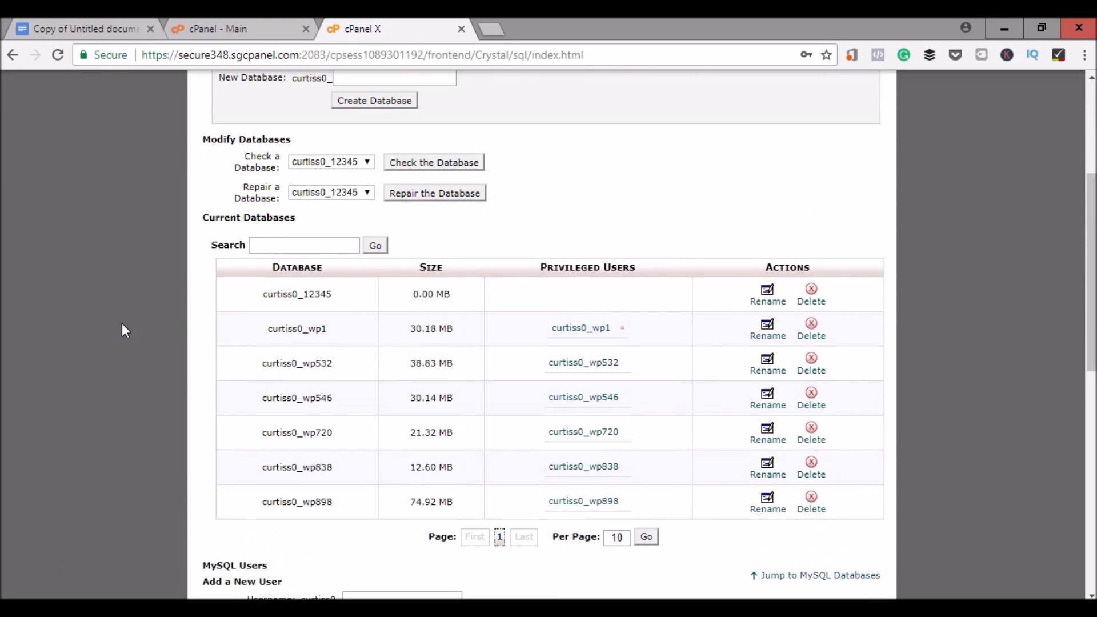
scroll(122, 325, down, 10)
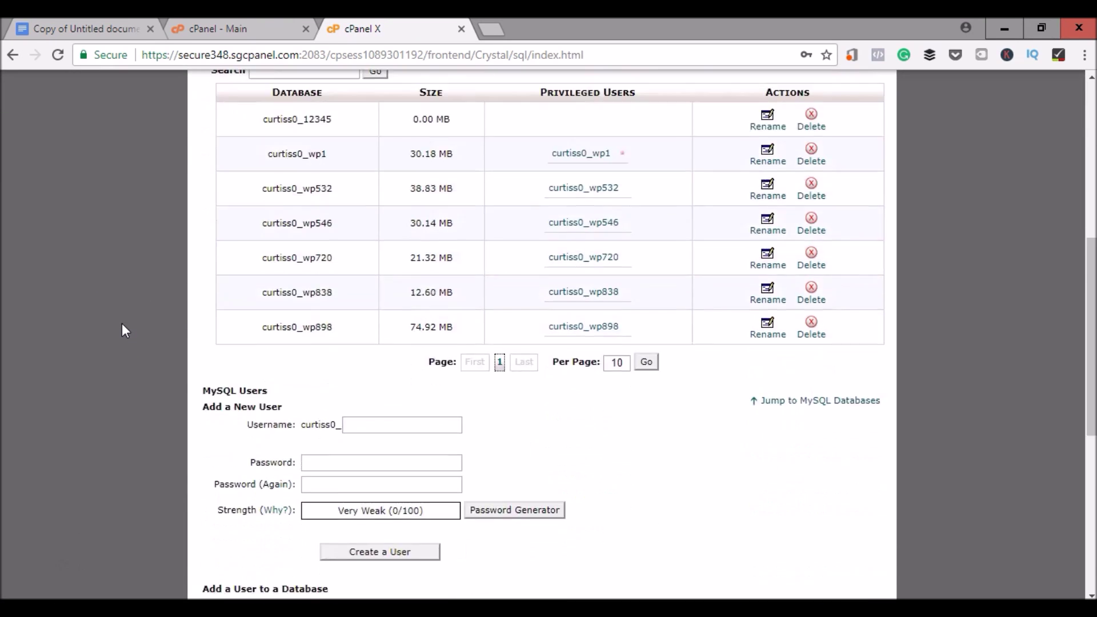
scroll(122, 324, down, 1)
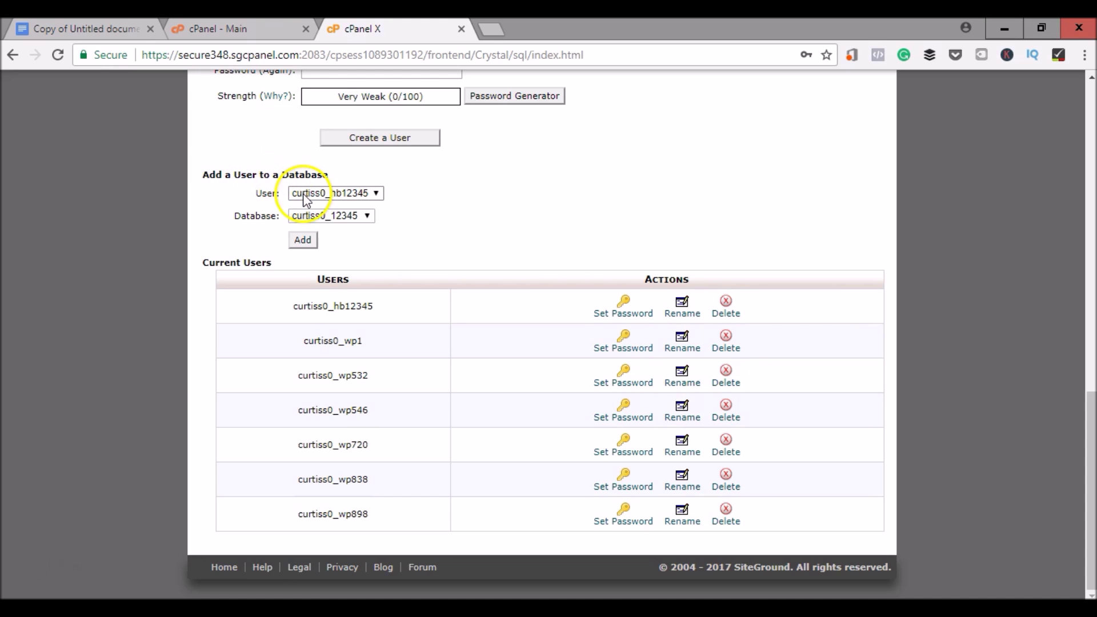
Step: Grant curtiss0_hb12345 ALL PRIVILEGES on curtiss0_12345 and select the user name for copying
click(303, 240)
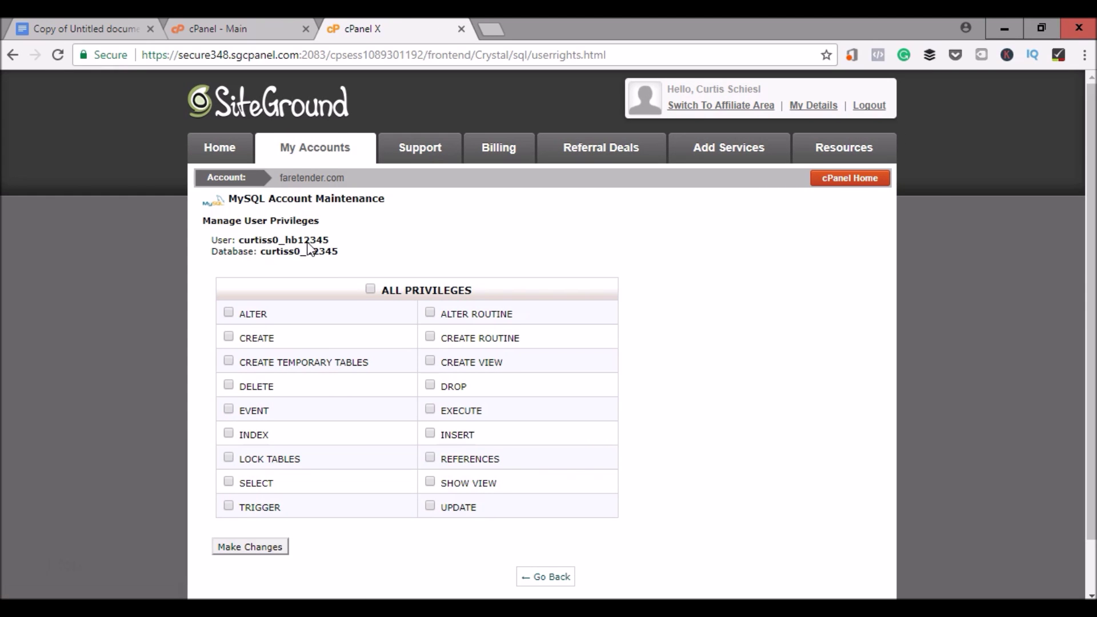
click(370, 289)
scroll(372, 297, down, 2)
click(277, 495)
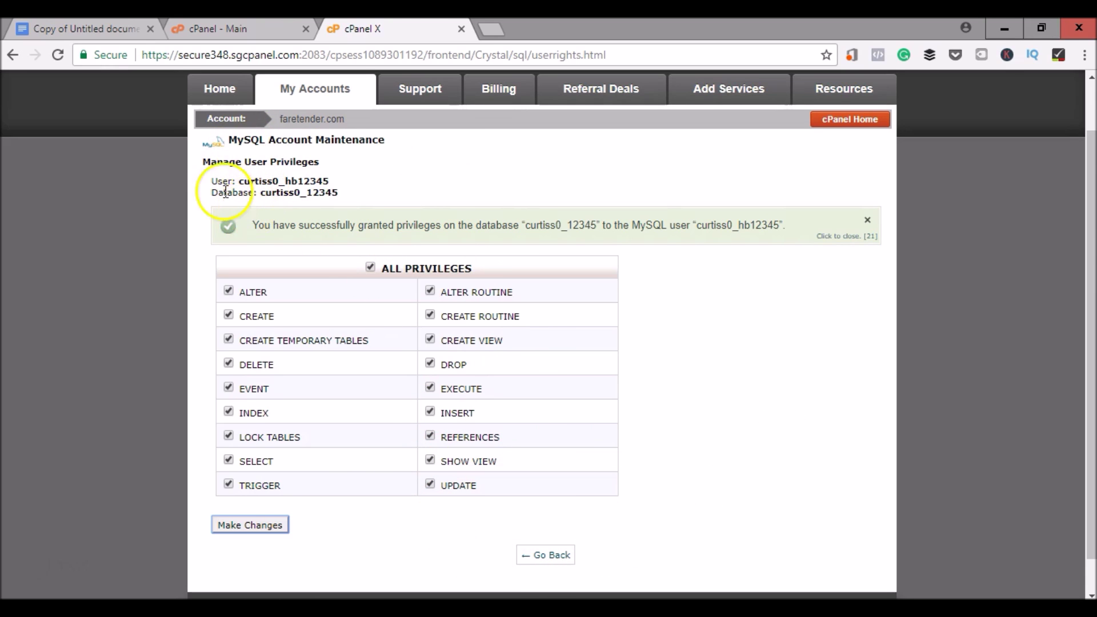
drag(239, 180, 330, 181)
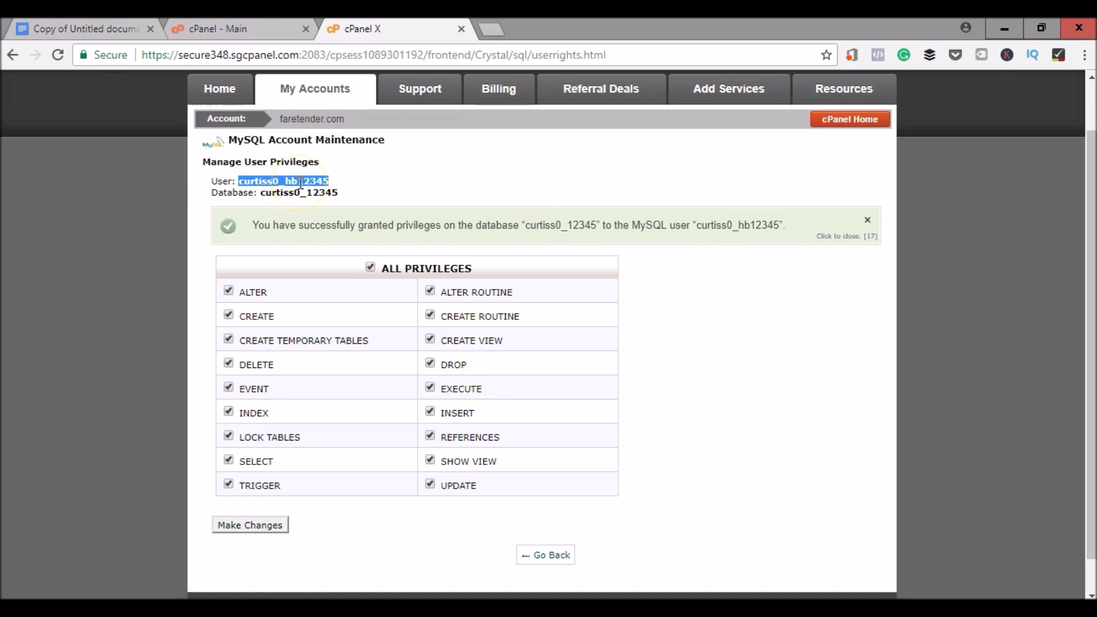
right_click(300, 183)
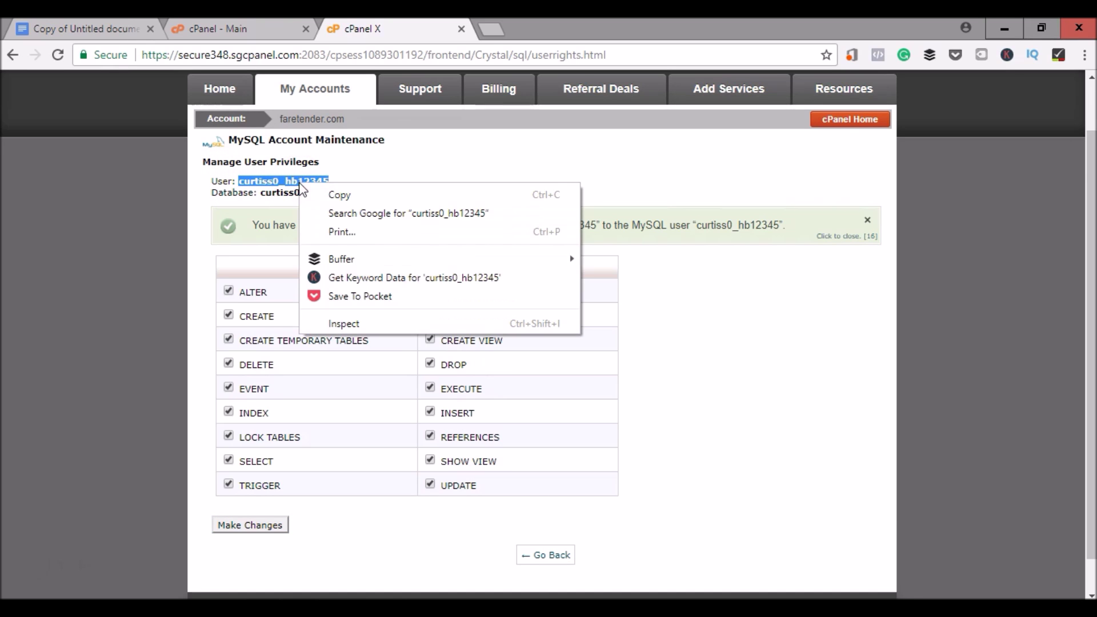
Step: Paste curtiss0_hb12345 after 'Database User:' in the notes, then return to cPanel
click(341, 196)
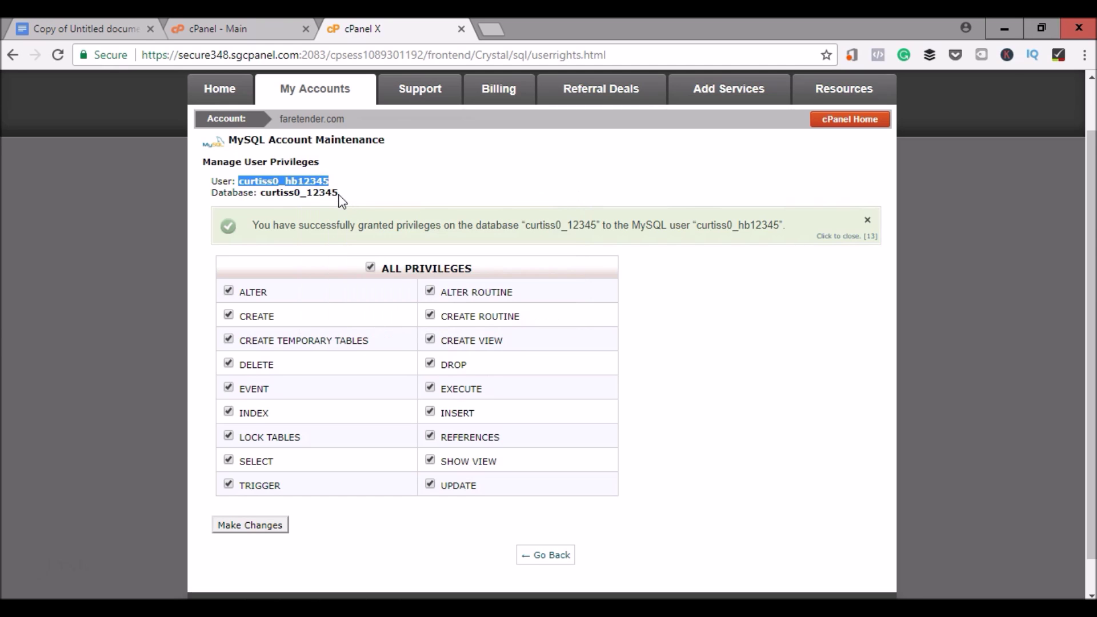
click(84, 25)
click(398, 478)
click(398, 479)
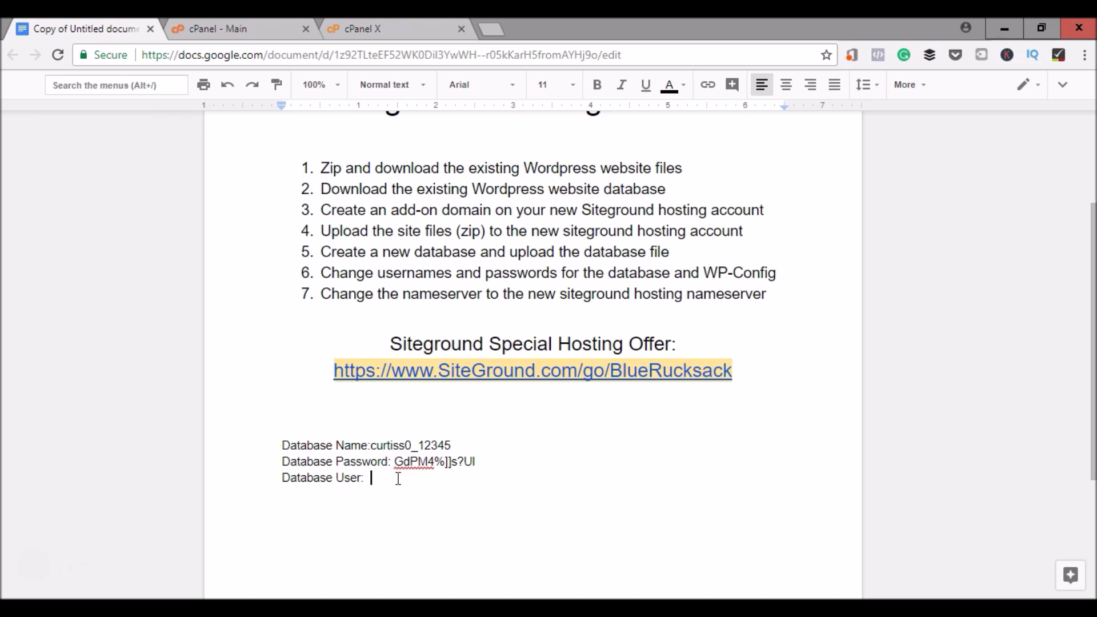
key(ctrl+v)
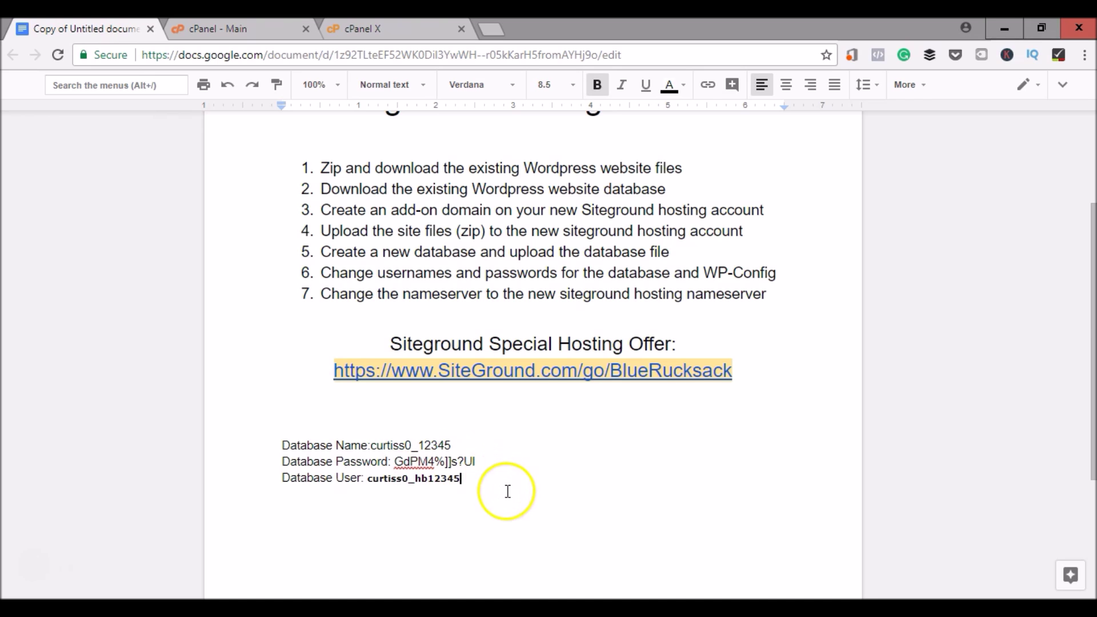
key(ctrl+shift+Tab)
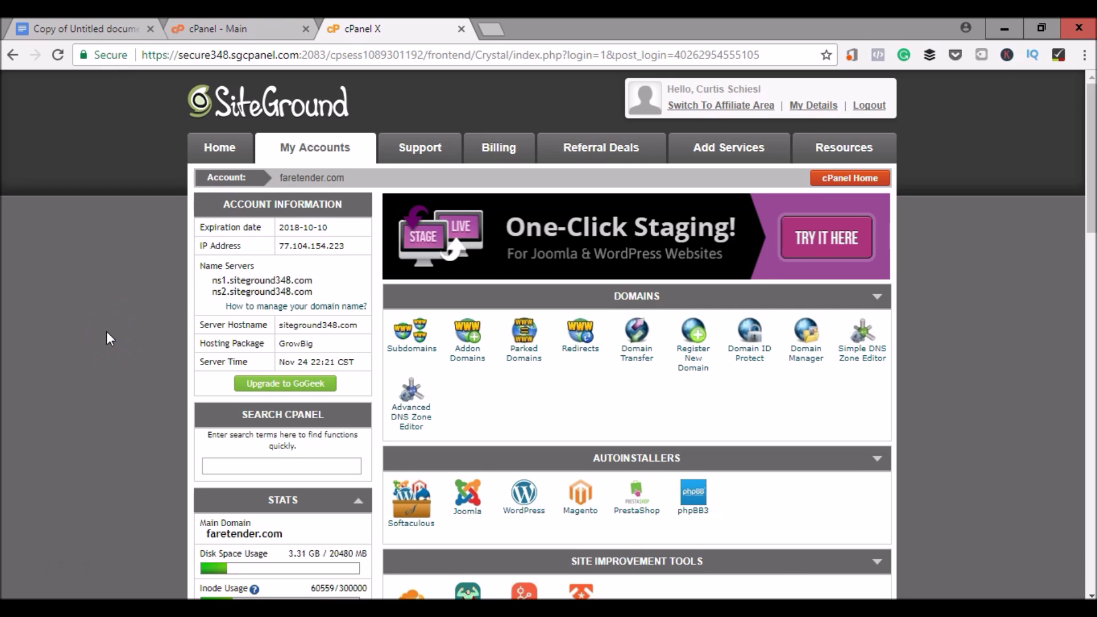
Step: Launch phpMyAdmin from cPanel's Databases section
scroll(106, 331, down, 8)
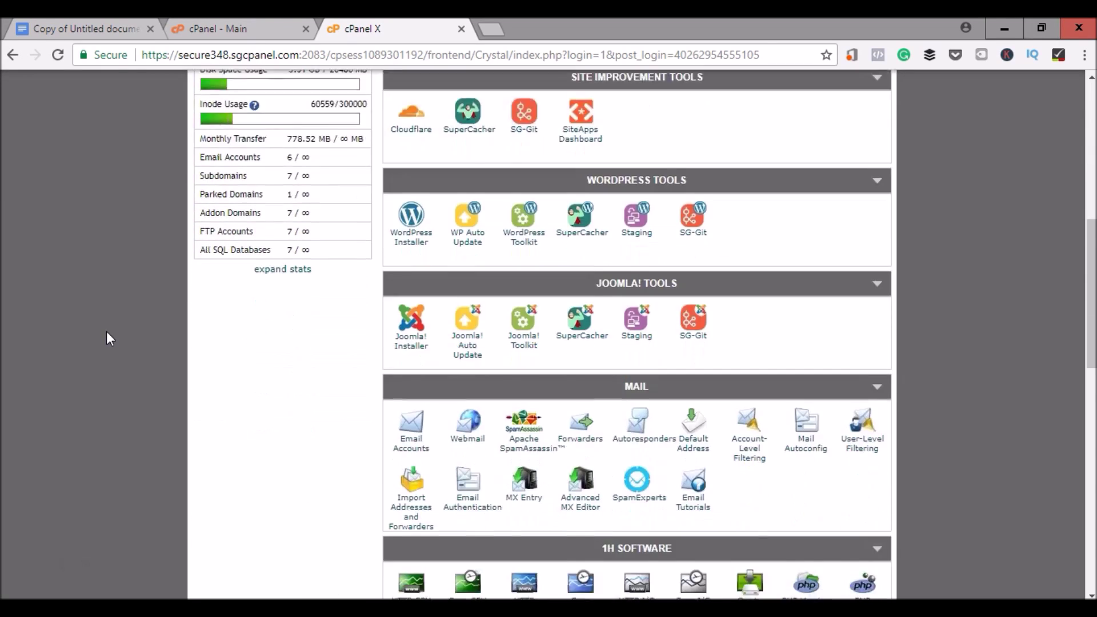
scroll(106, 331, down, 5)
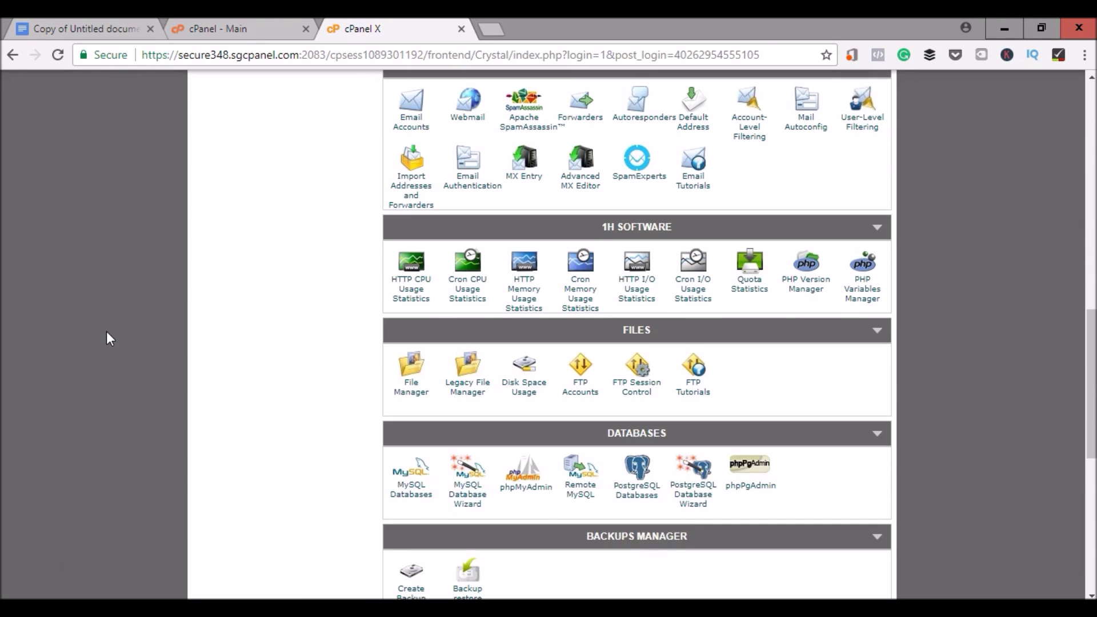
scroll(107, 338, down, 1)
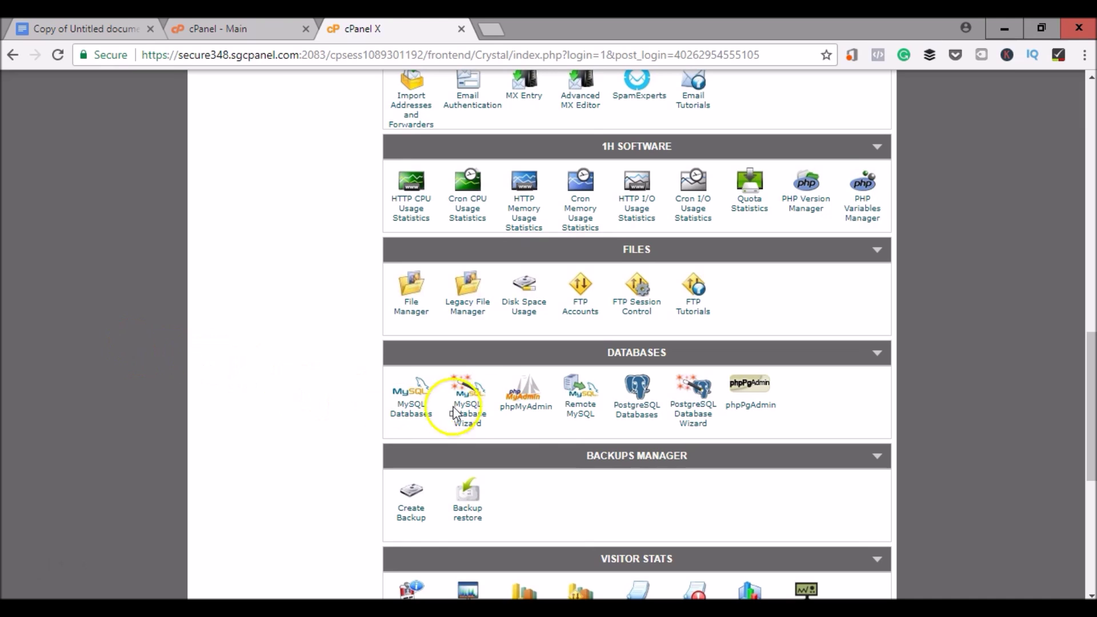
click(530, 409)
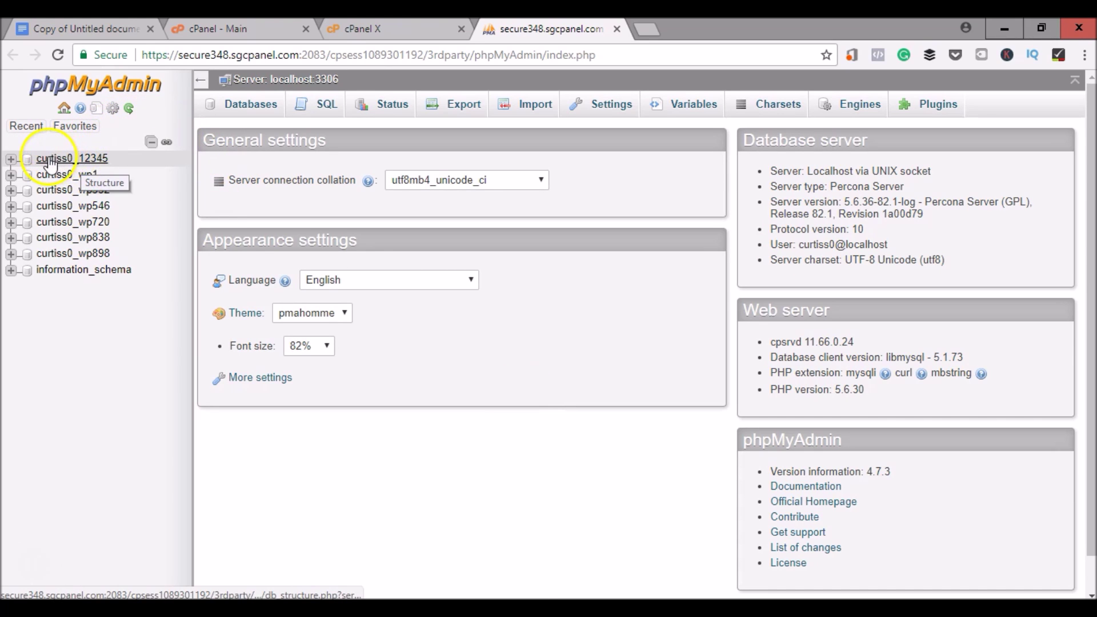
Step: Import the curtkkxd_wp744 SQL file into database curtiss0_12345
click(95, 164)
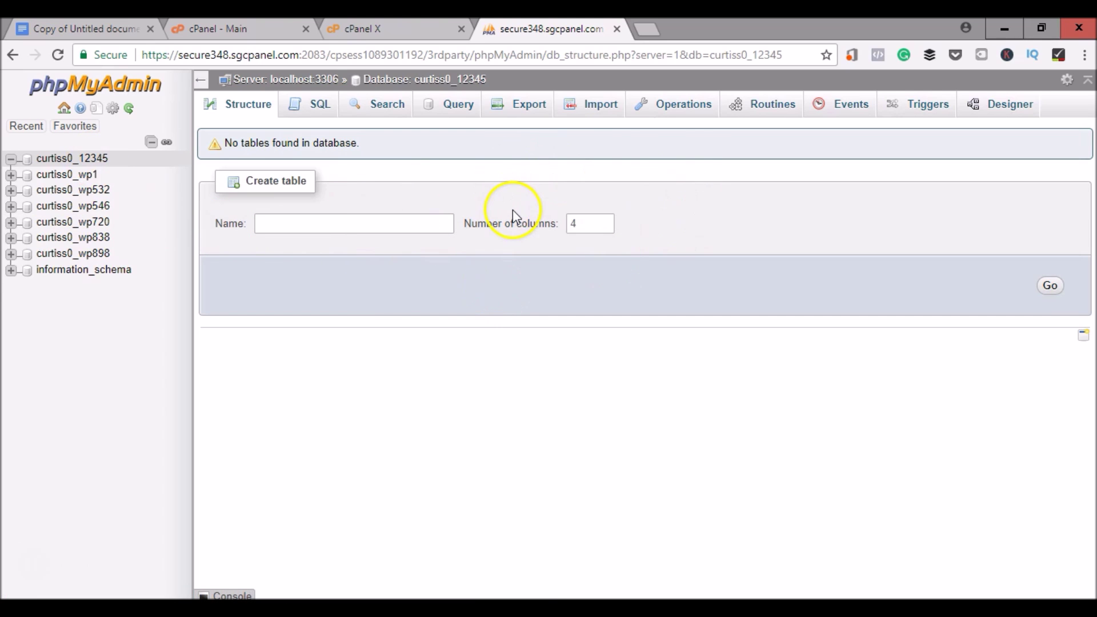
click(597, 111)
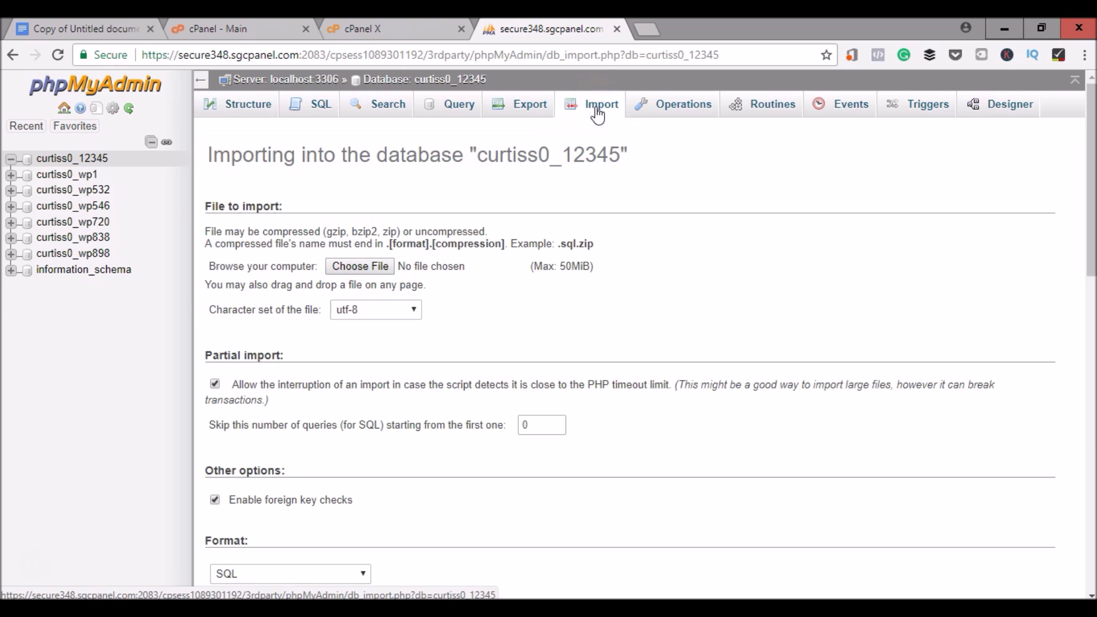
click(362, 266)
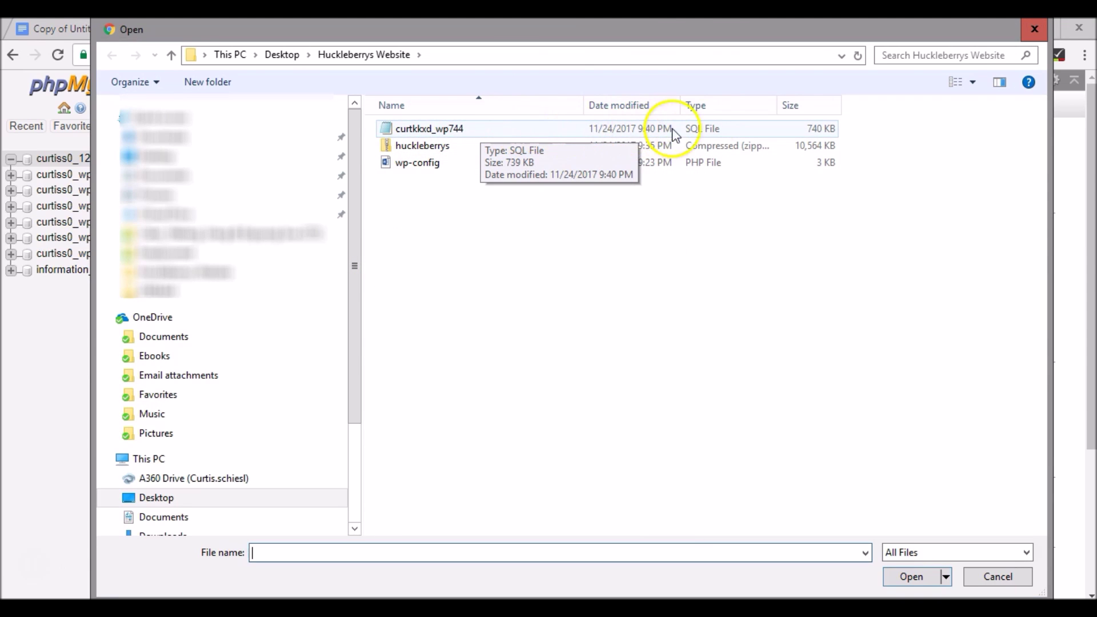
click(721, 134)
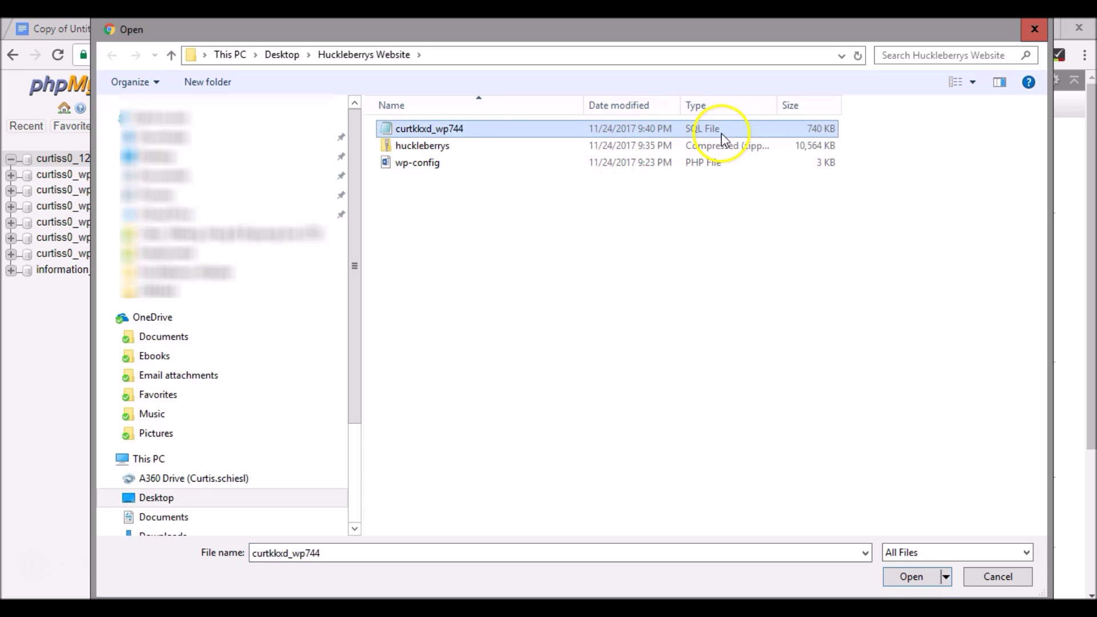
click(912, 577)
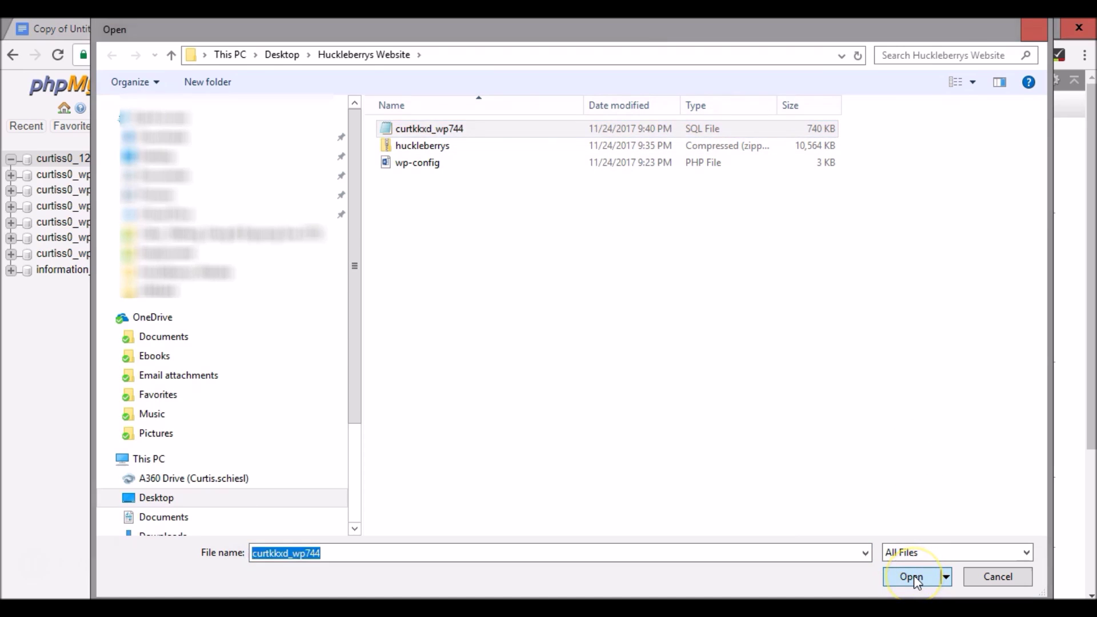
scroll(436, 335, down, 3)
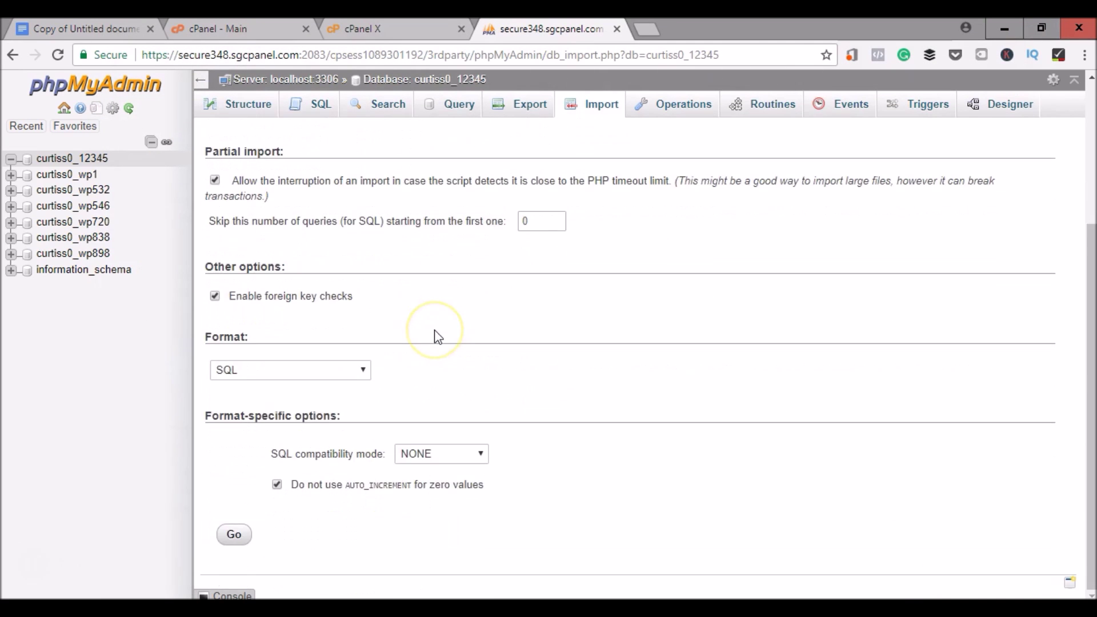
click(229, 537)
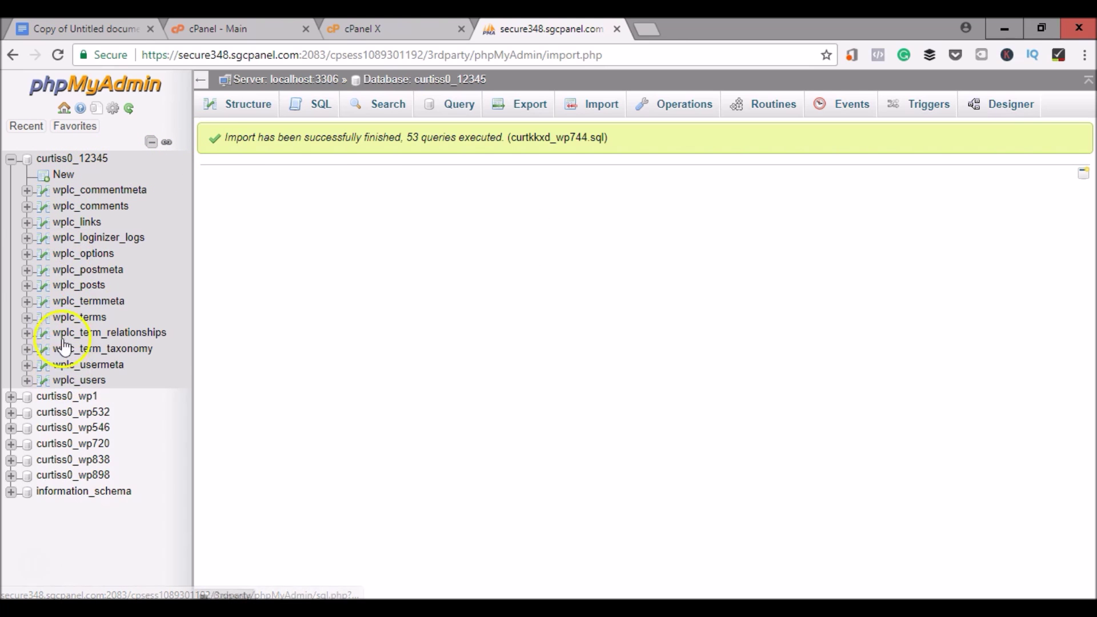
click(98, 163)
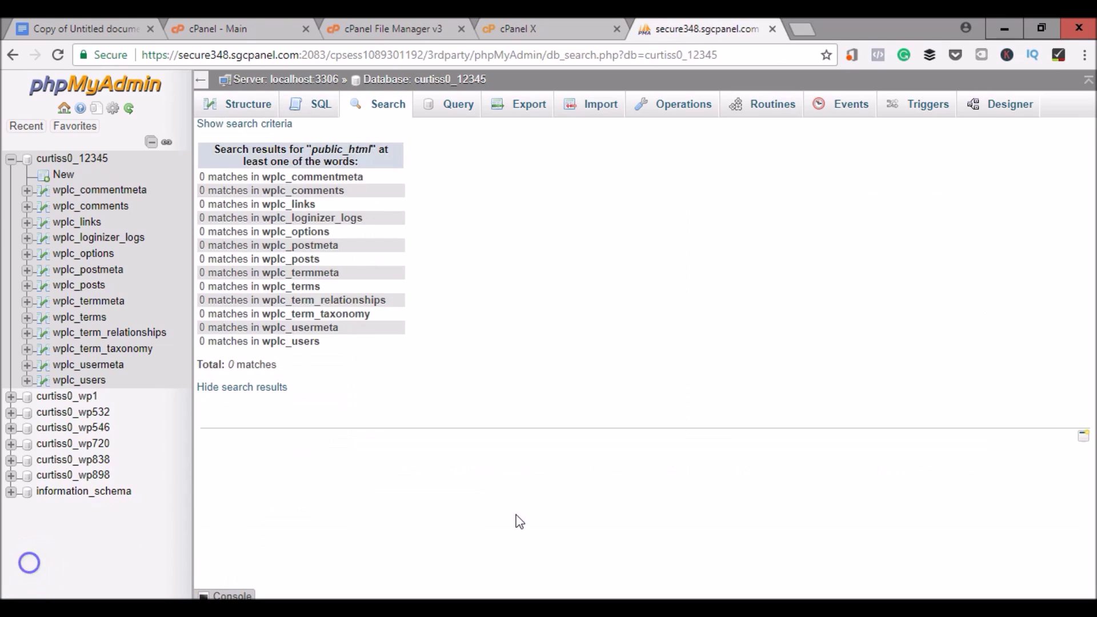
click(510, 347)
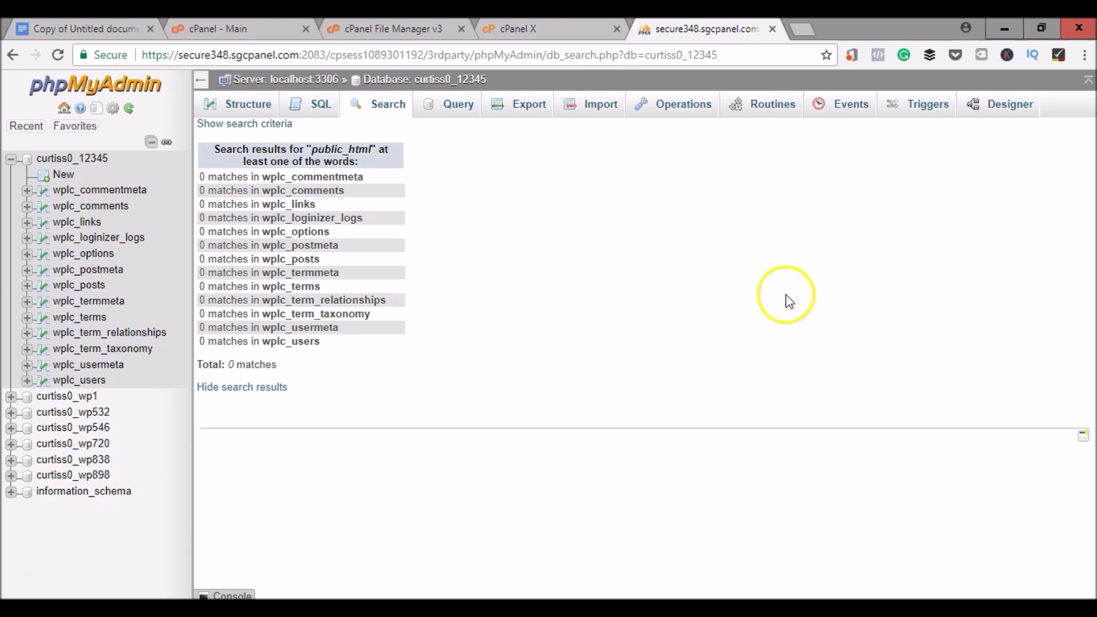
click(561, 29)
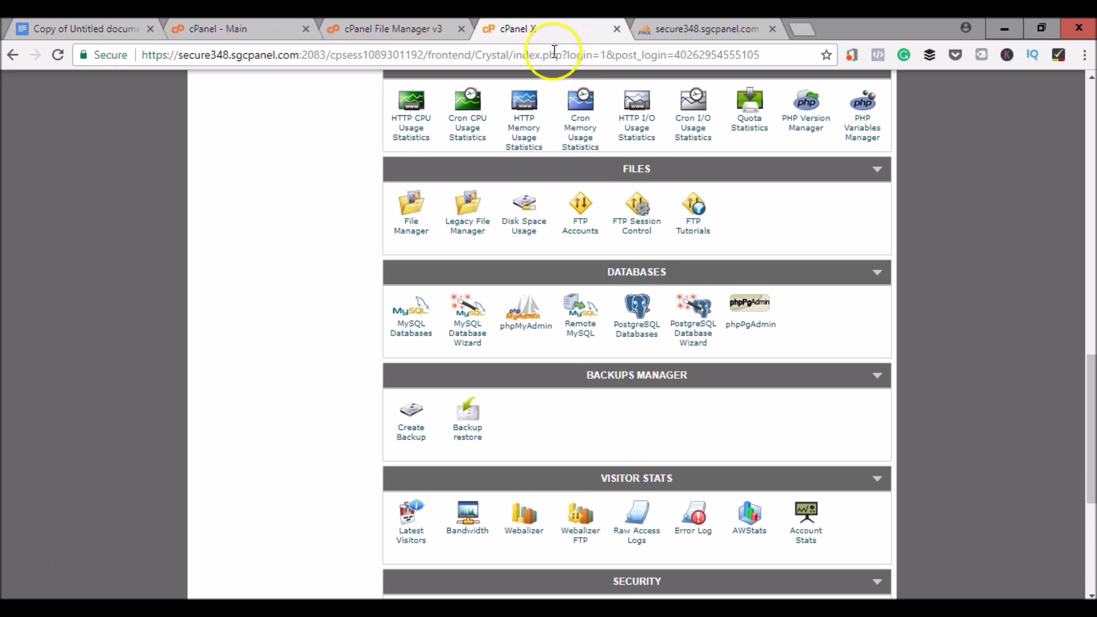
Step: Open File Manager at the huckleberrysmoonshine.com document root folder
scroll(537, 146, down, 2)
scroll(541, 157, up, 8)
scroll(541, 163, up, 10)
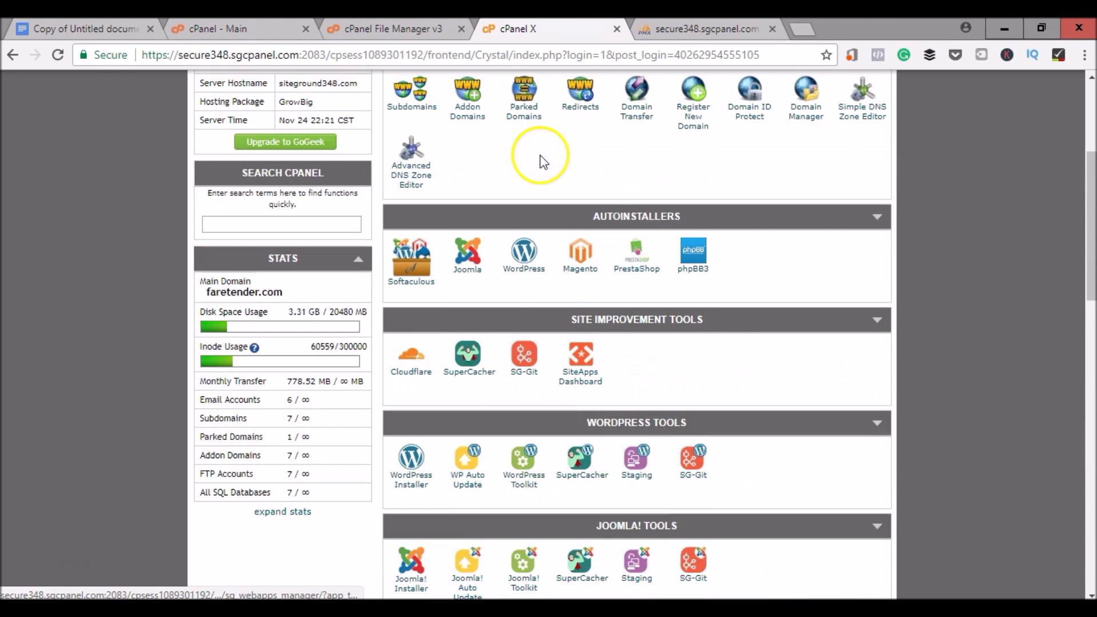
scroll(541, 163, down, 5)
scroll(541, 160, down, 10)
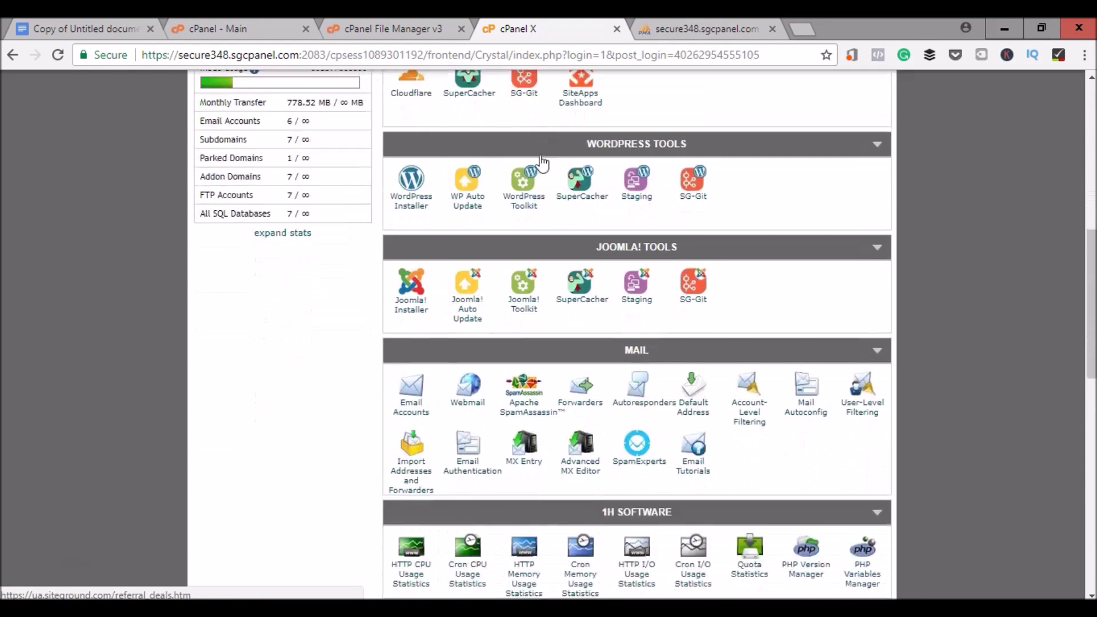
scroll(540, 156, down, 2)
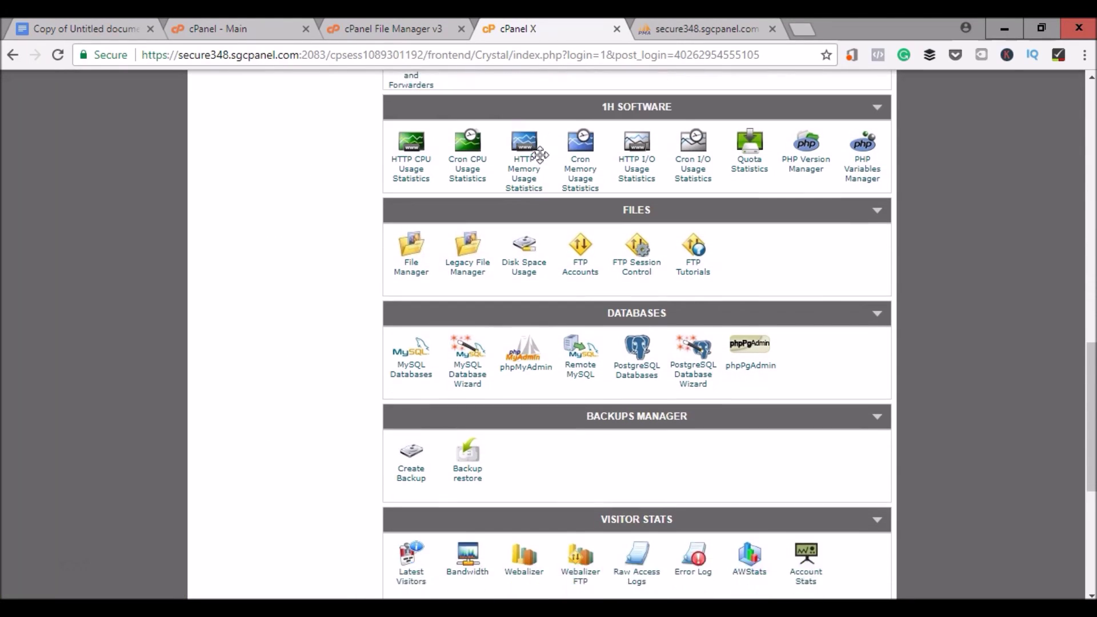
click(415, 233)
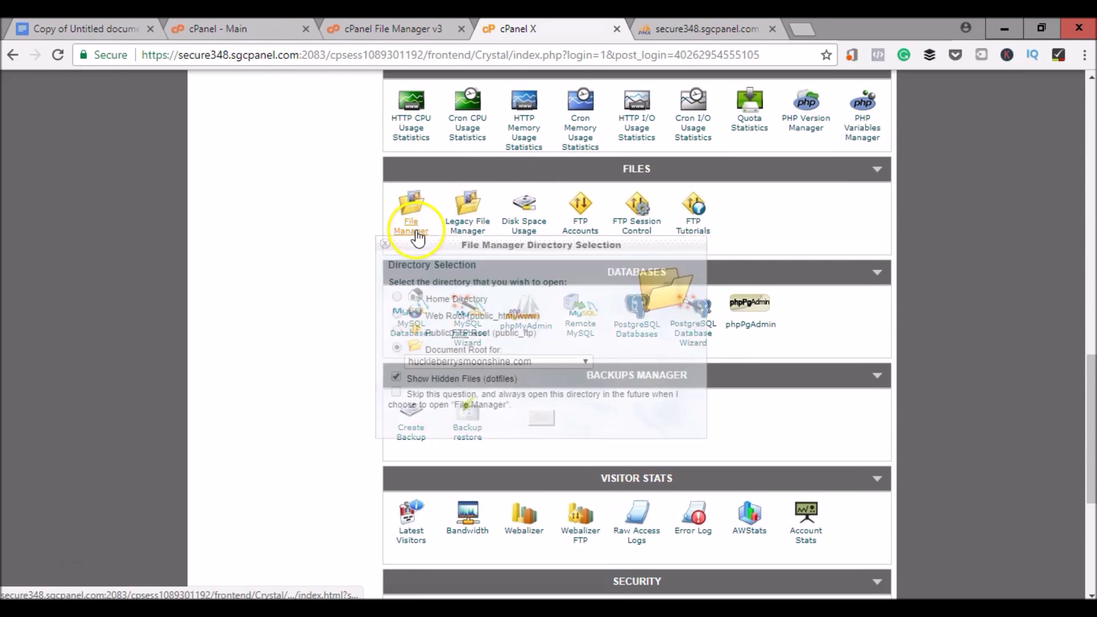
click(523, 408)
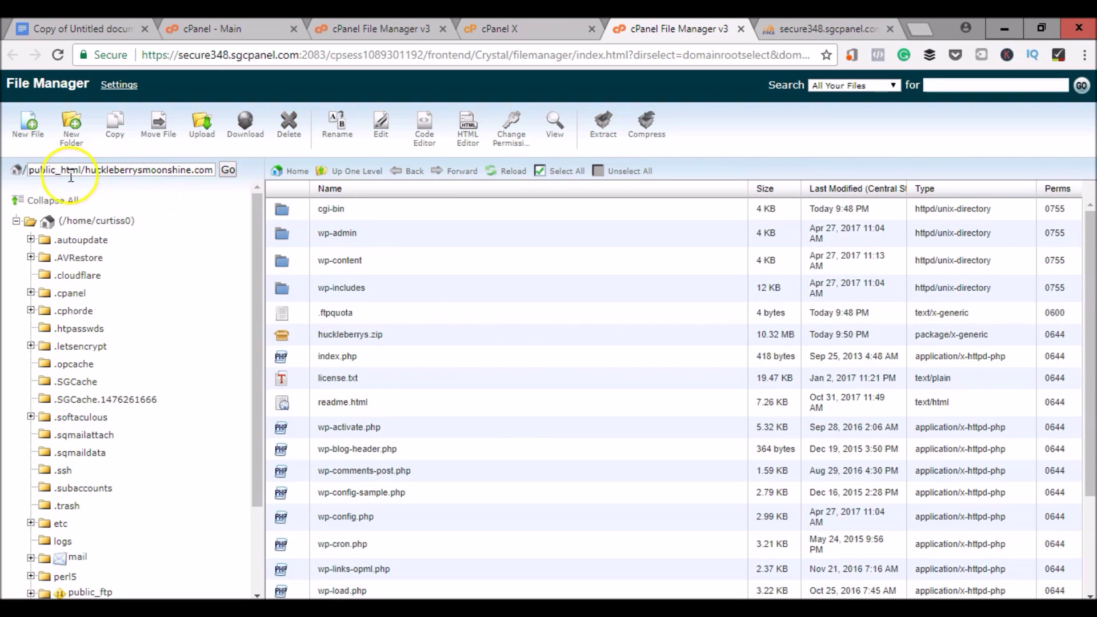
Step: Select wp-config.php and open it for editing, reaching the utf-8 encoding prompt
drag(46, 171, 221, 183)
click(140, 182)
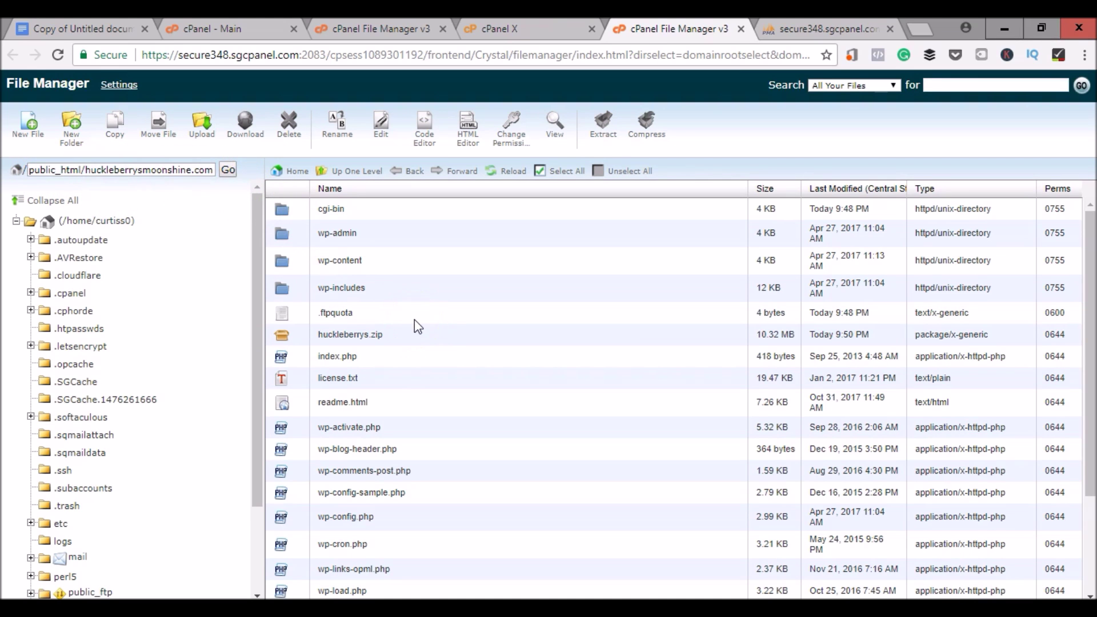
scroll(414, 319, down, 3)
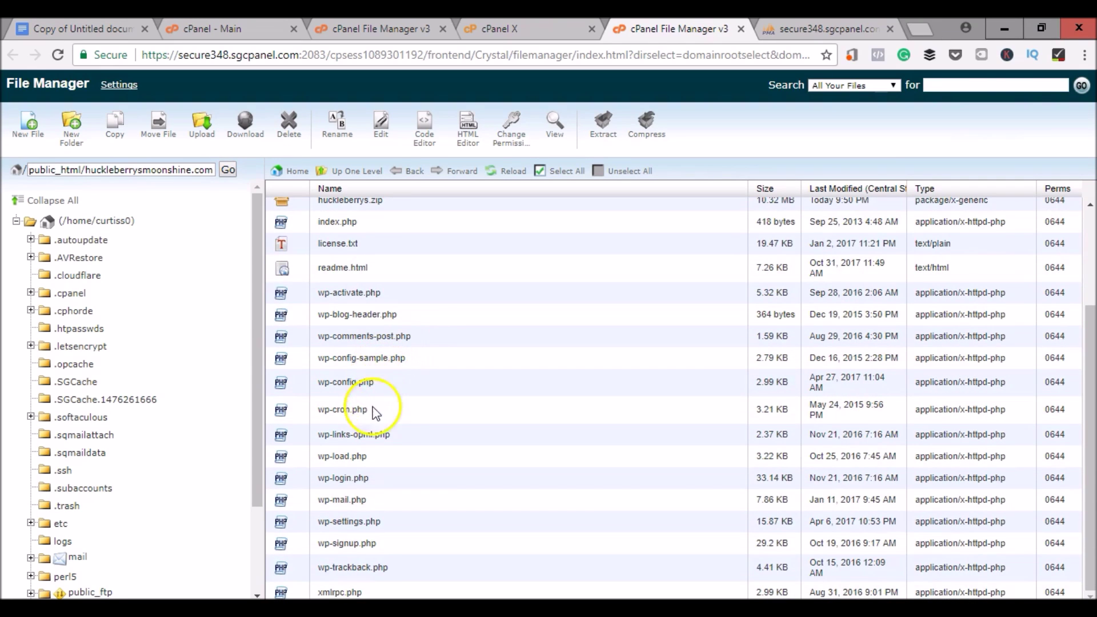
click(347, 383)
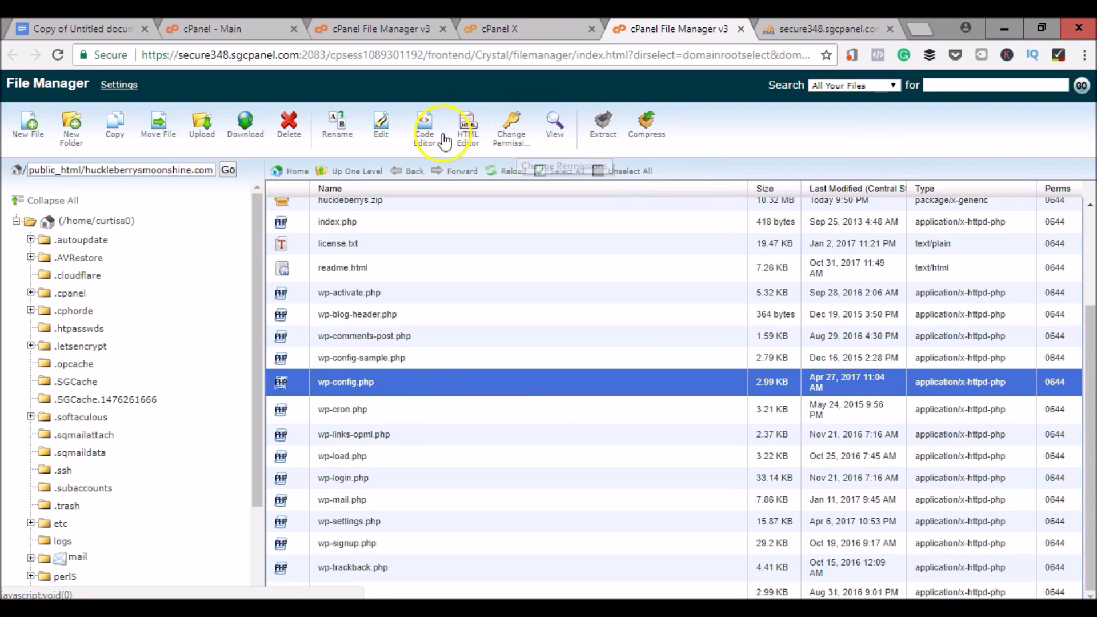
click(382, 130)
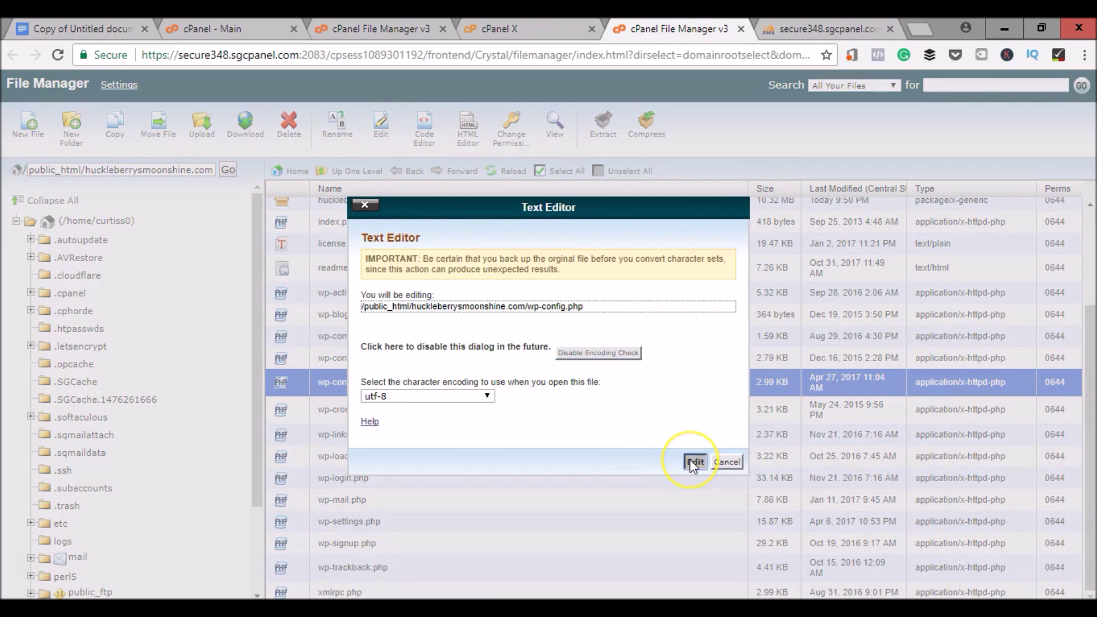
Step: Open wp-config.php in the utf-8 editor, locate the old DB_NAME value, and bring up the notes
click(691, 460)
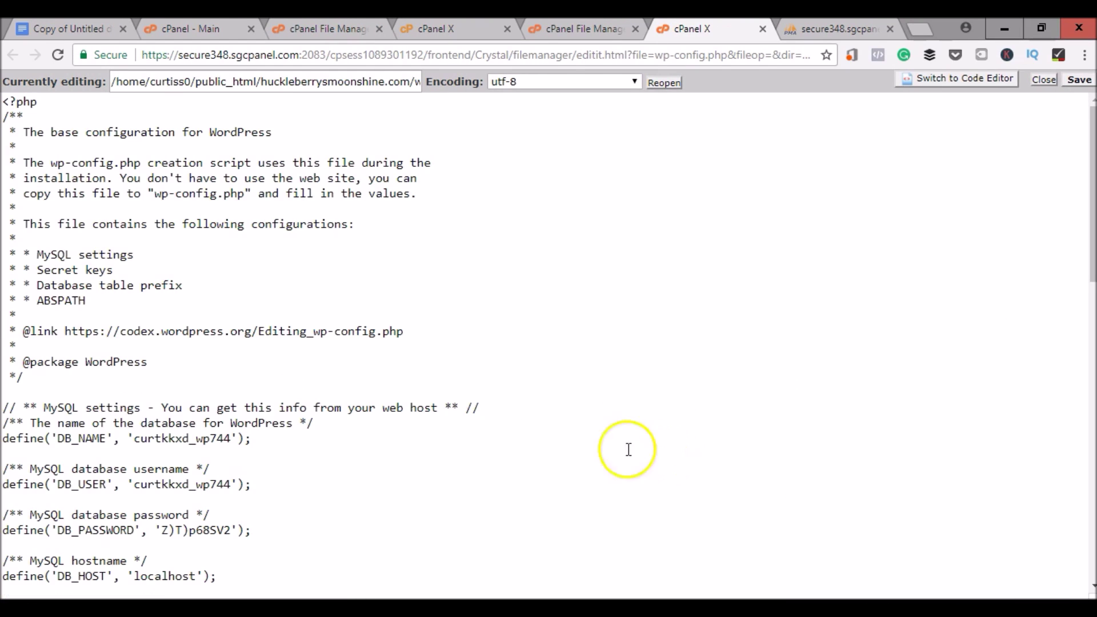
scroll(320, 236, down, 1)
scroll(320, 235, down, 1)
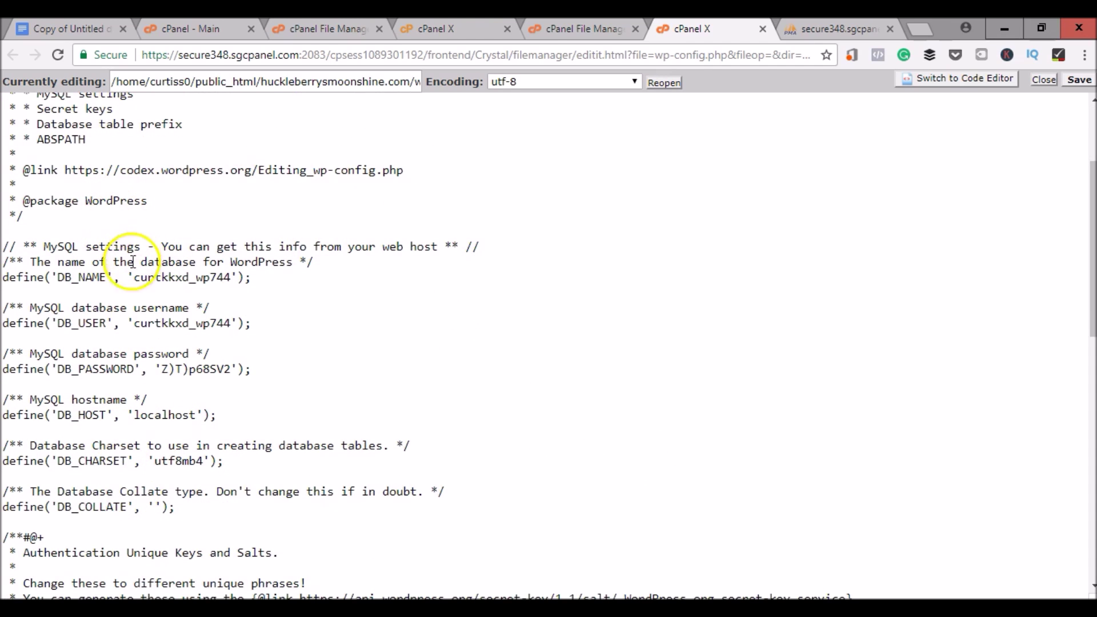
drag(134, 277, 231, 278)
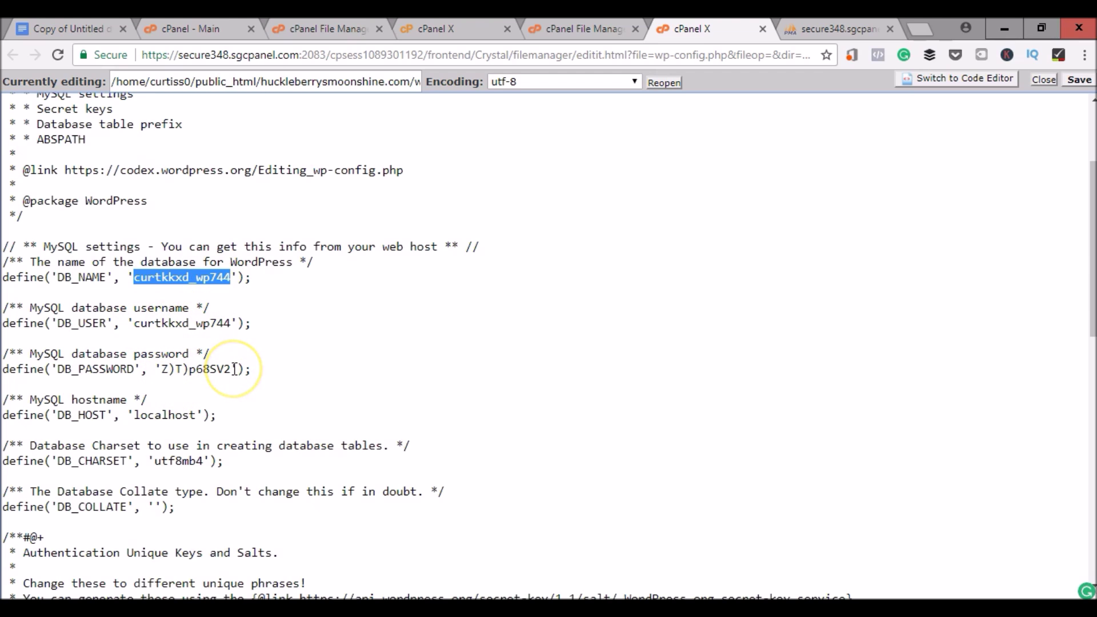
click(231, 278)
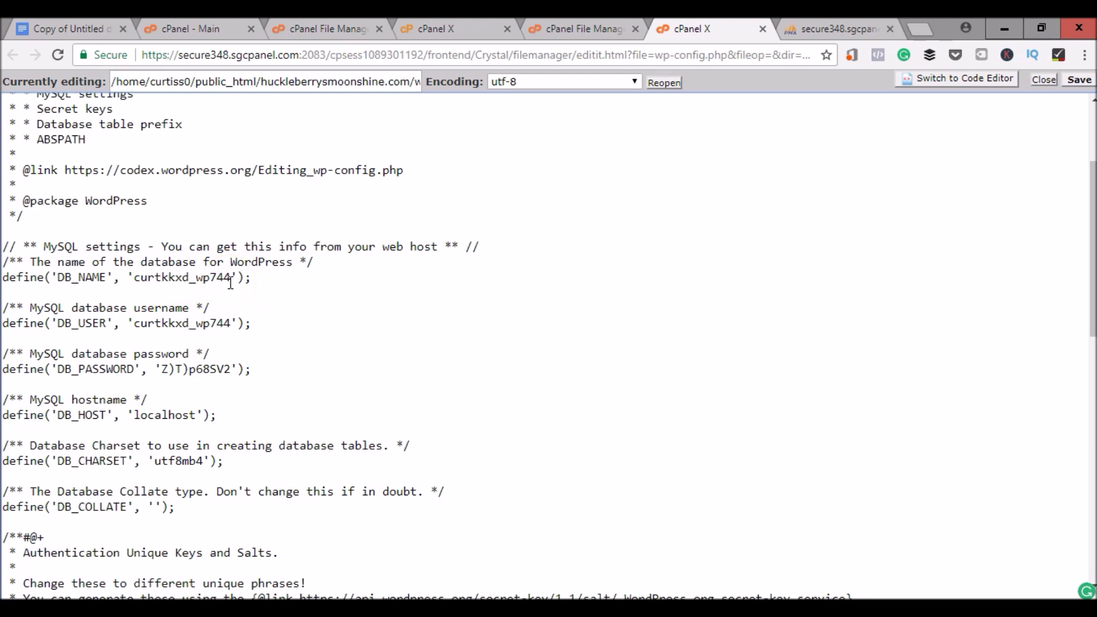
click(66, 27)
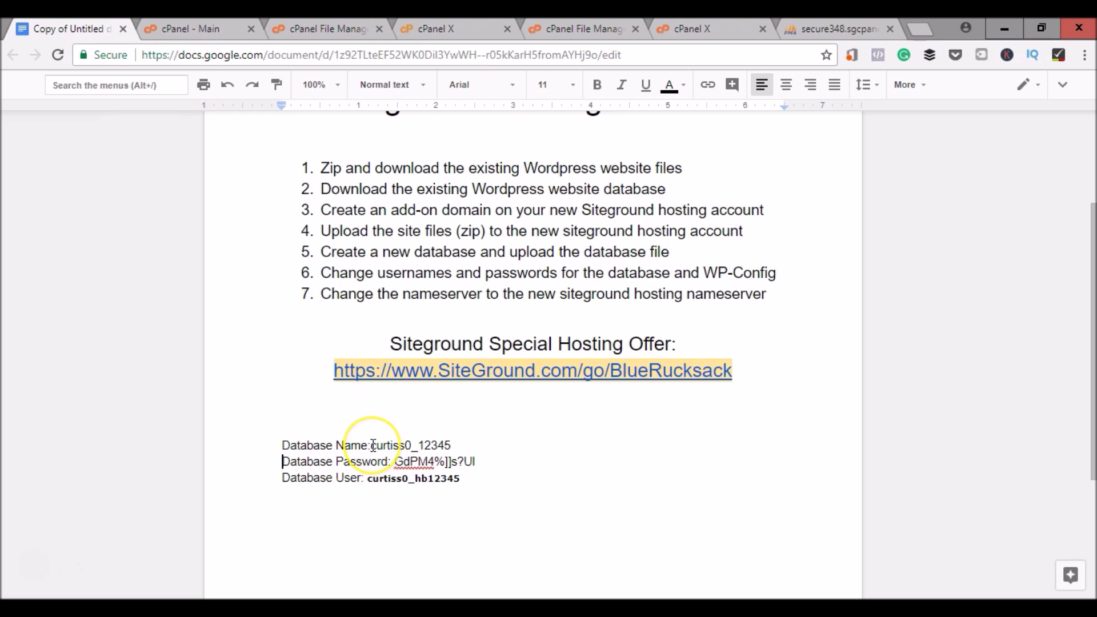
Step: Replace wp-config.php's DB_NAME value with curtiss0_12345 copied from the notes
drag(372, 445, 450, 445)
key(ctrl+c)
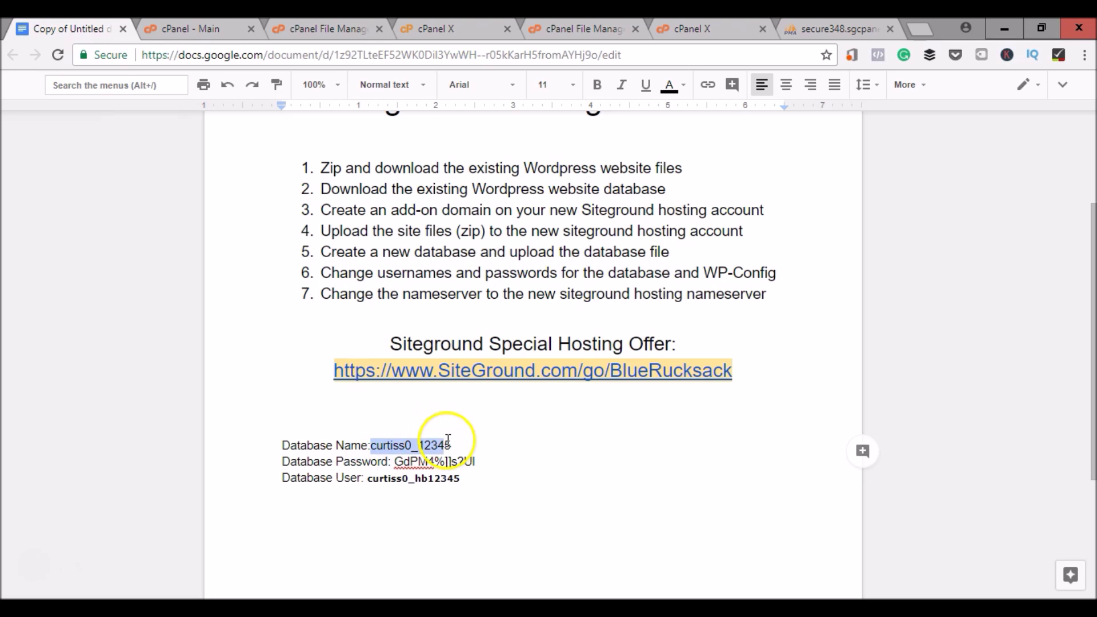
right_click(393, 446)
click(439, 160)
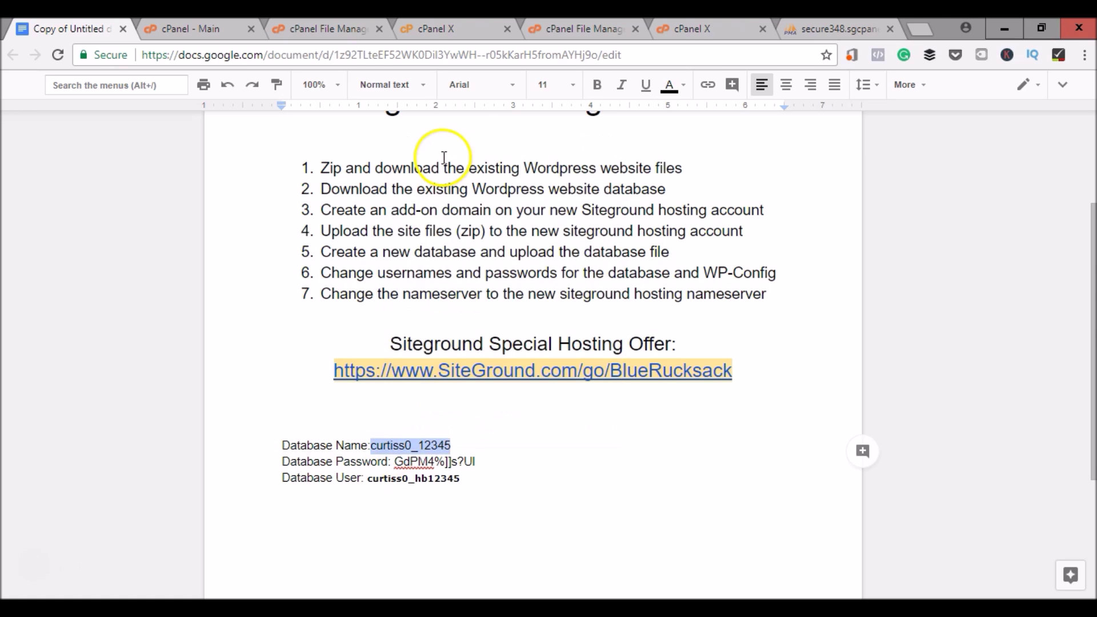
click(790, 22)
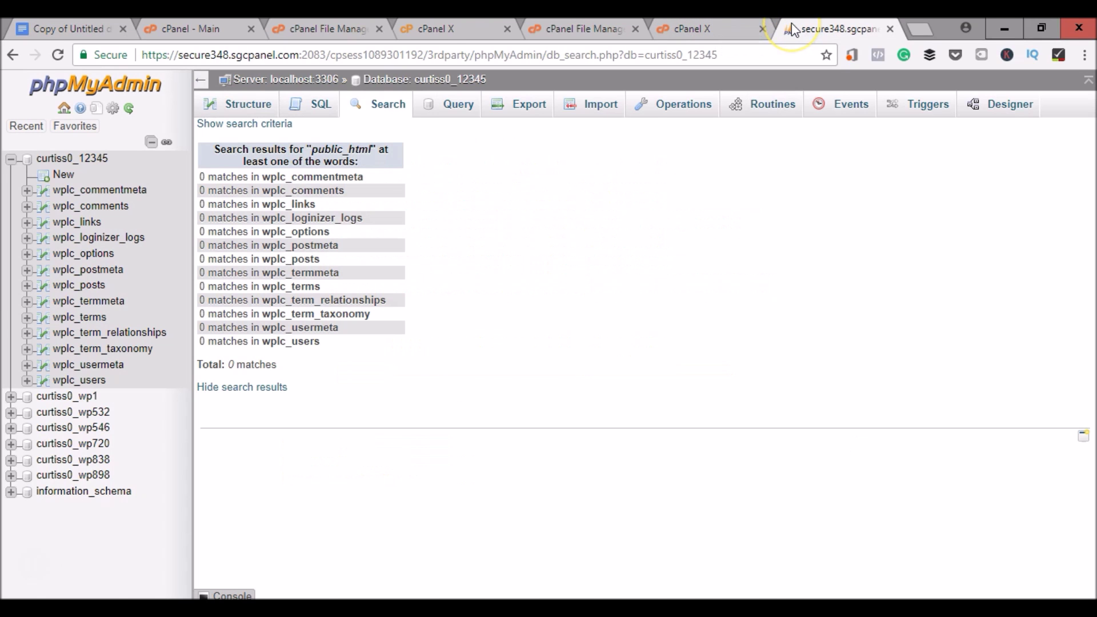
click(771, 23)
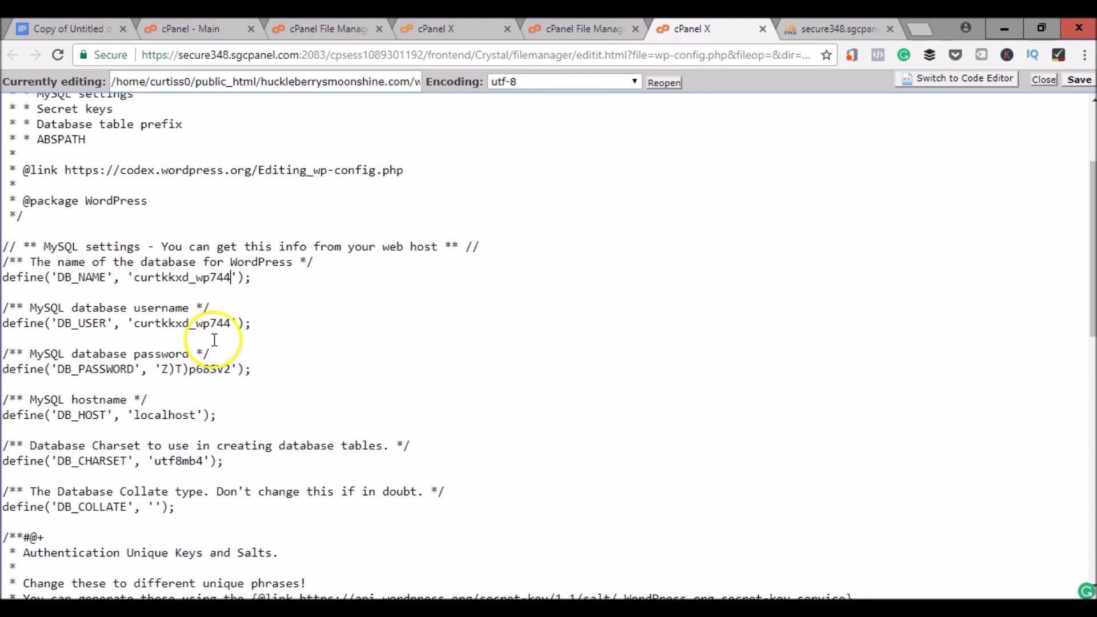
drag(133, 277, 221, 280)
right_click(222, 280)
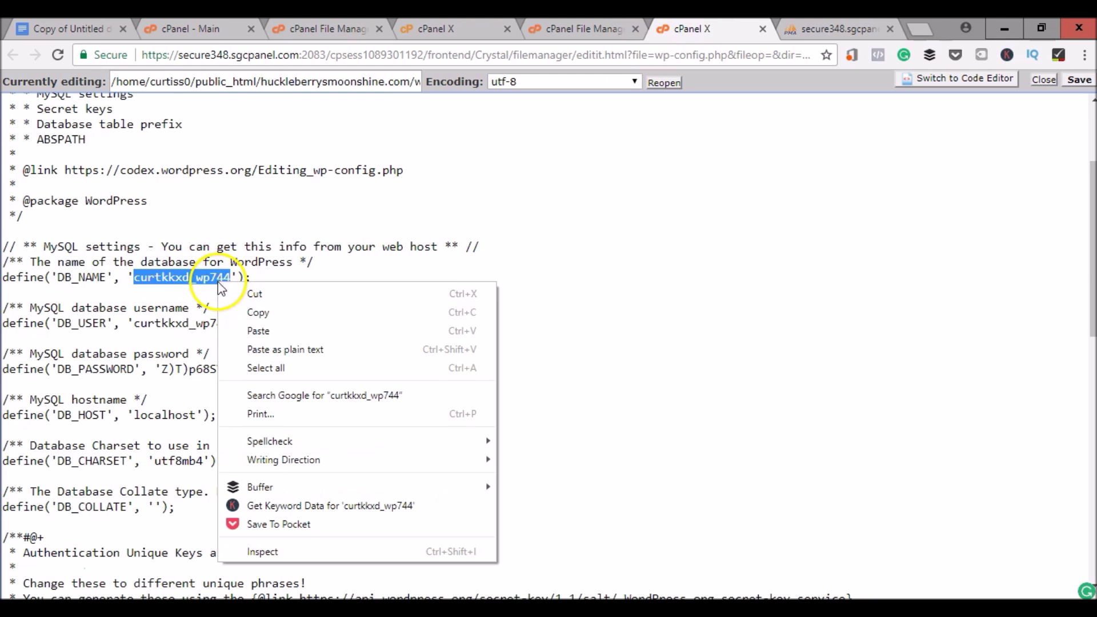
click(253, 328)
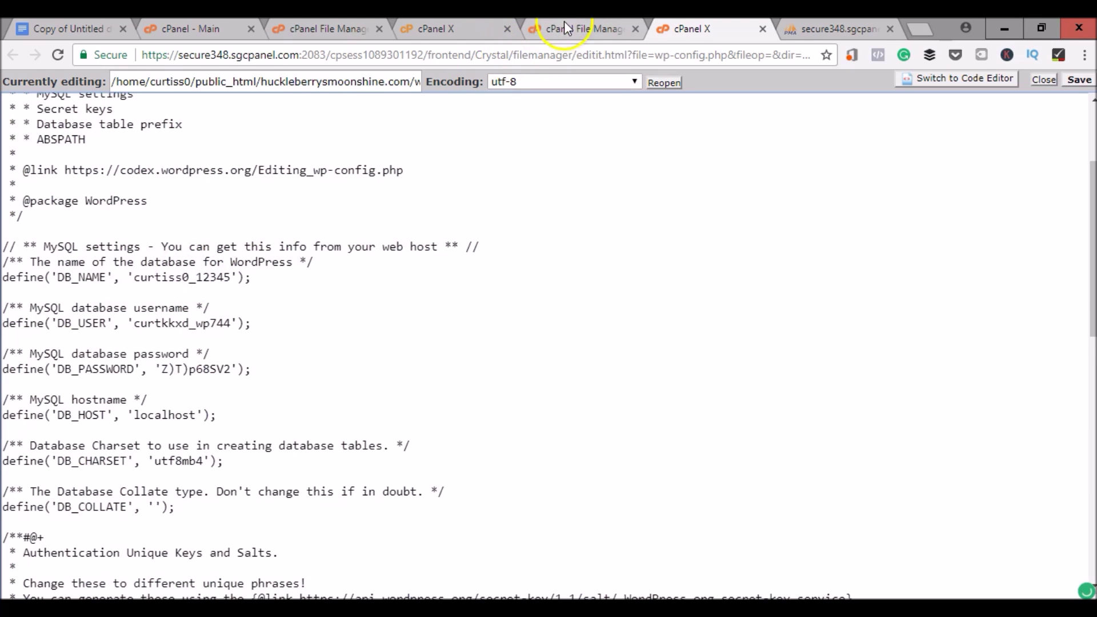
Step: Select the new database password in the notes
click(73, 32)
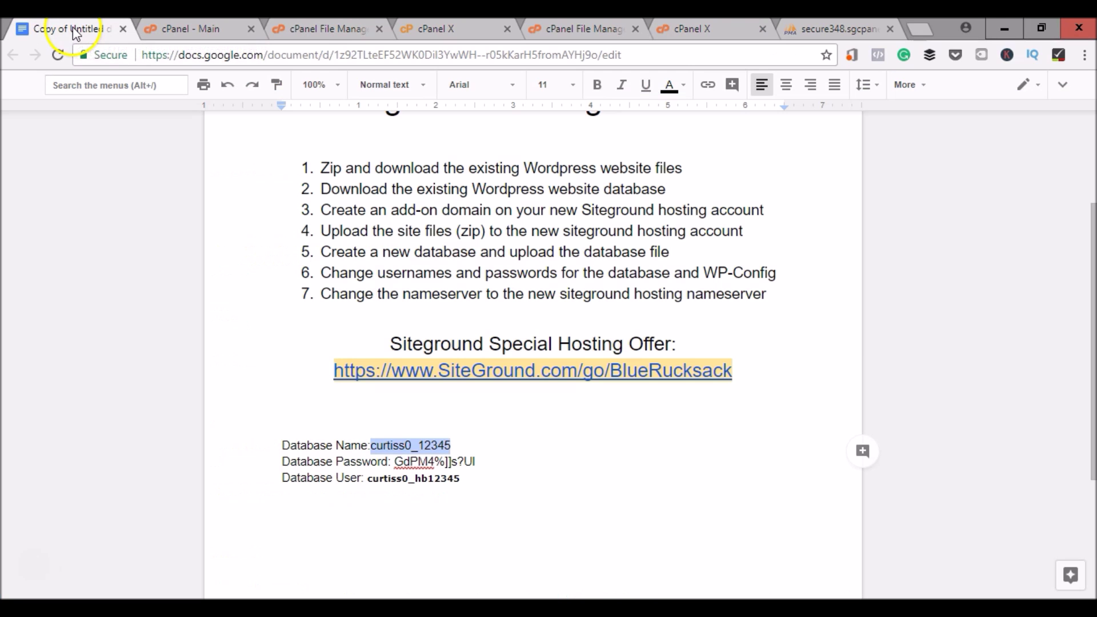
click(403, 461)
drag(396, 462, 463, 461)
Step: Copy the new database password from the notes and paste it over the old DB_PASSWORD value in wp-config.php
right_click(463, 461)
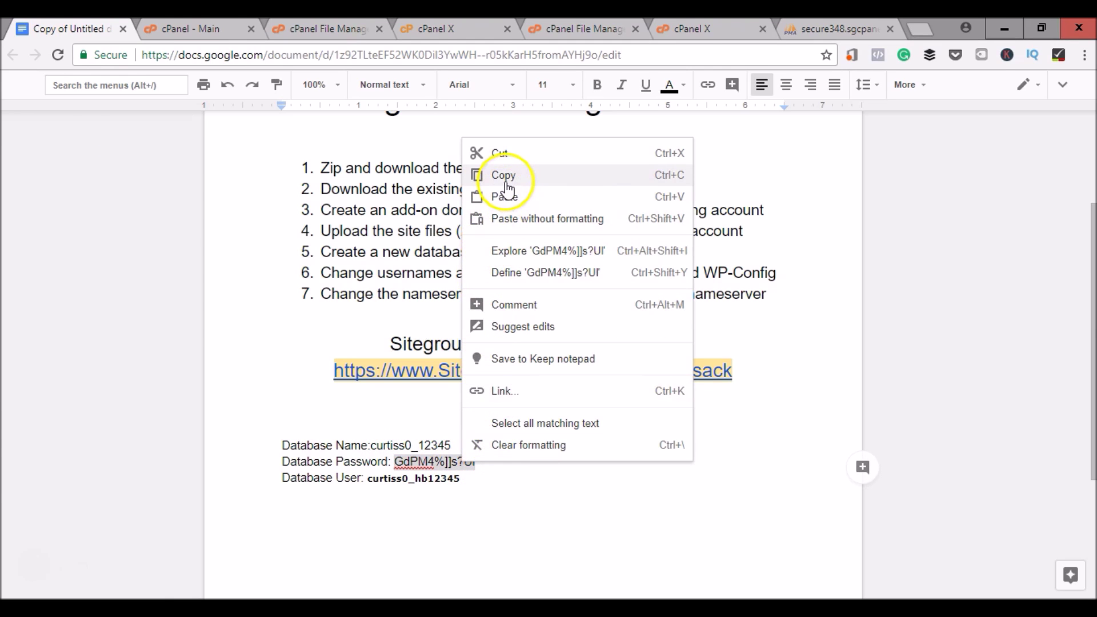
click(505, 175)
key(ctrl+9)
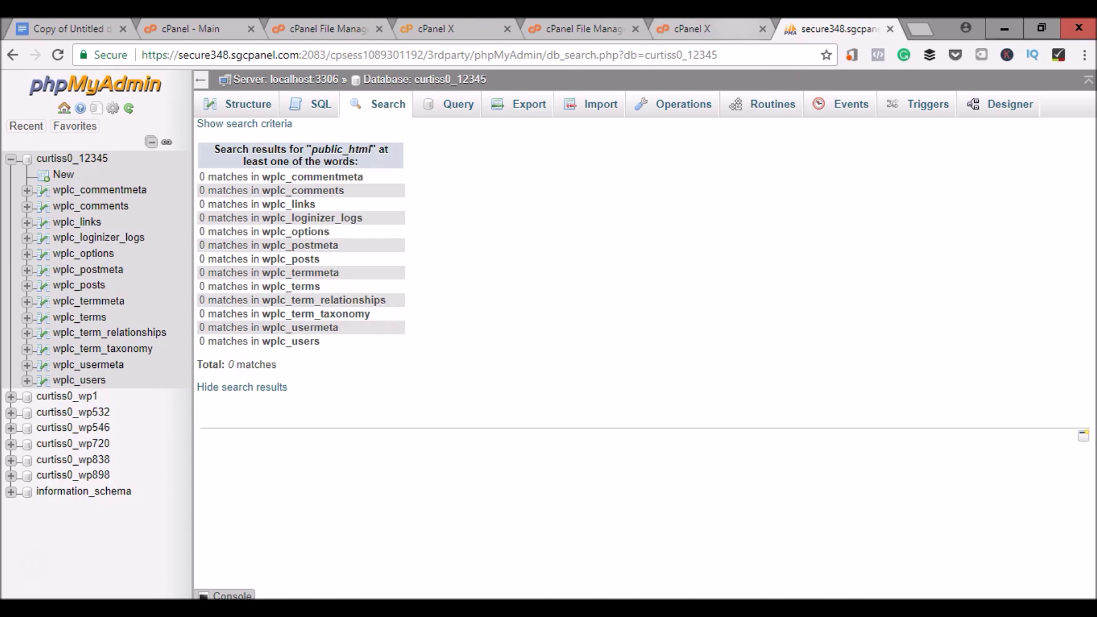
click(720, 26)
drag(721, 26, 828, 27)
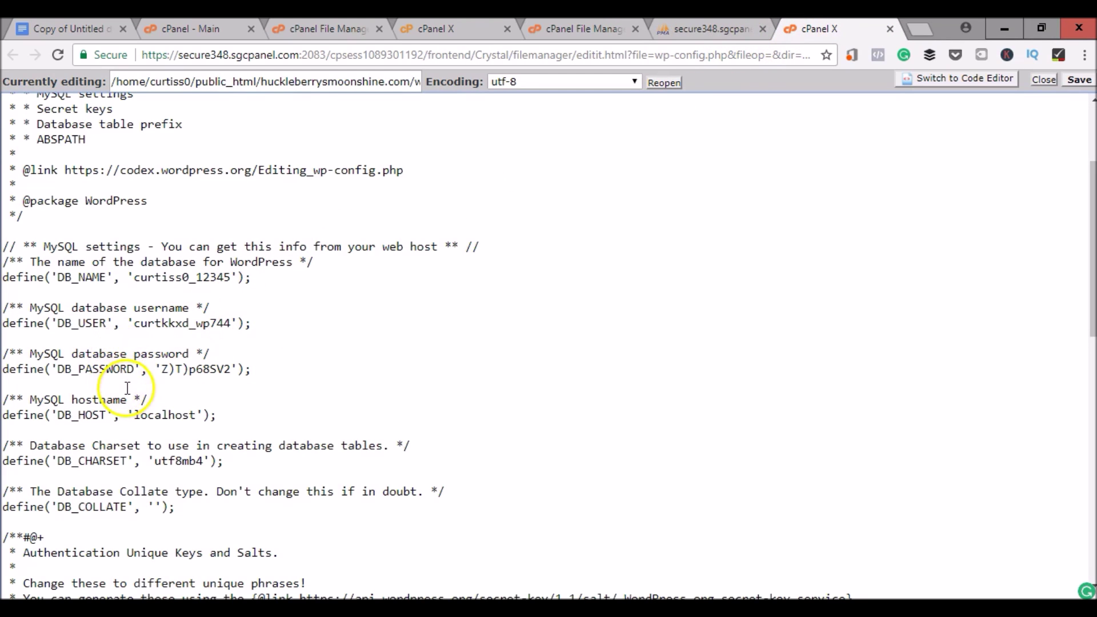
drag(162, 369, 232, 370)
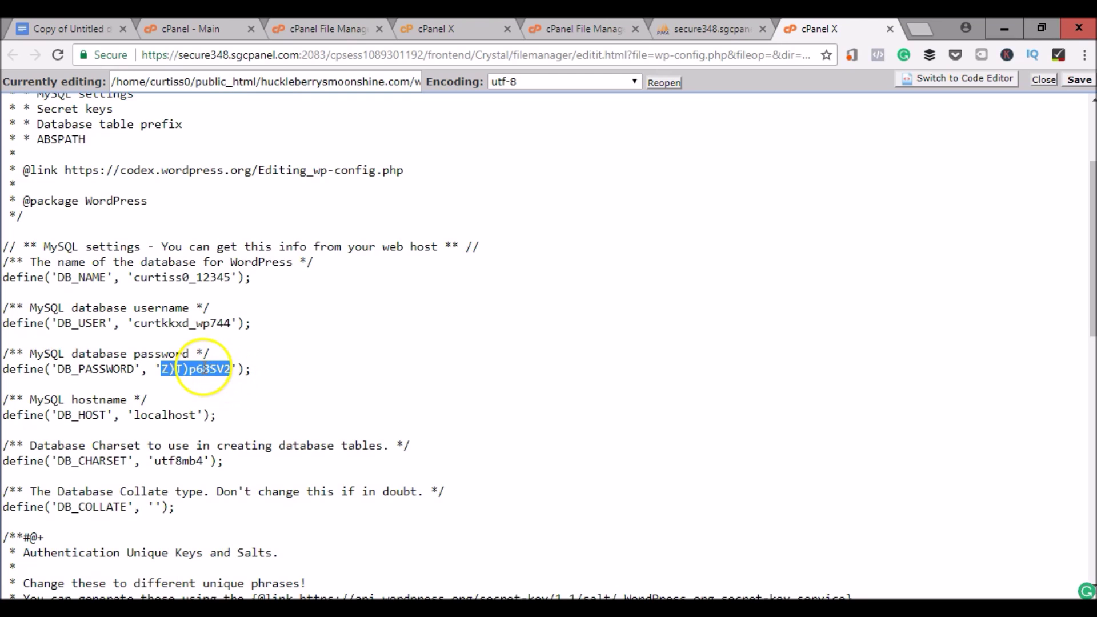
right_click(204, 368)
click(264, 136)
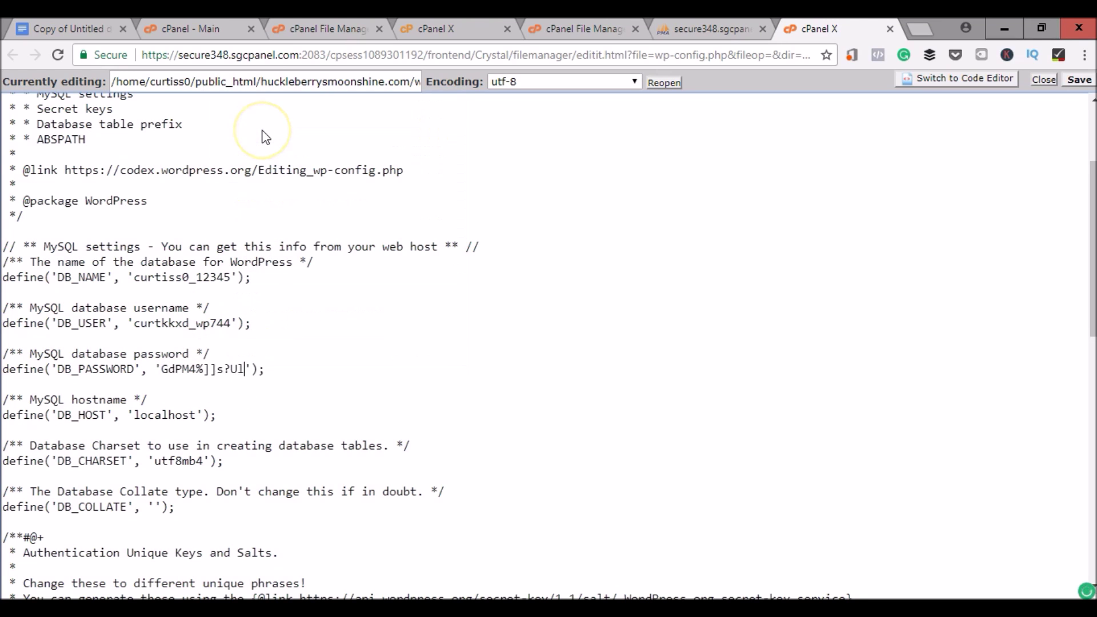
click(187, 371)
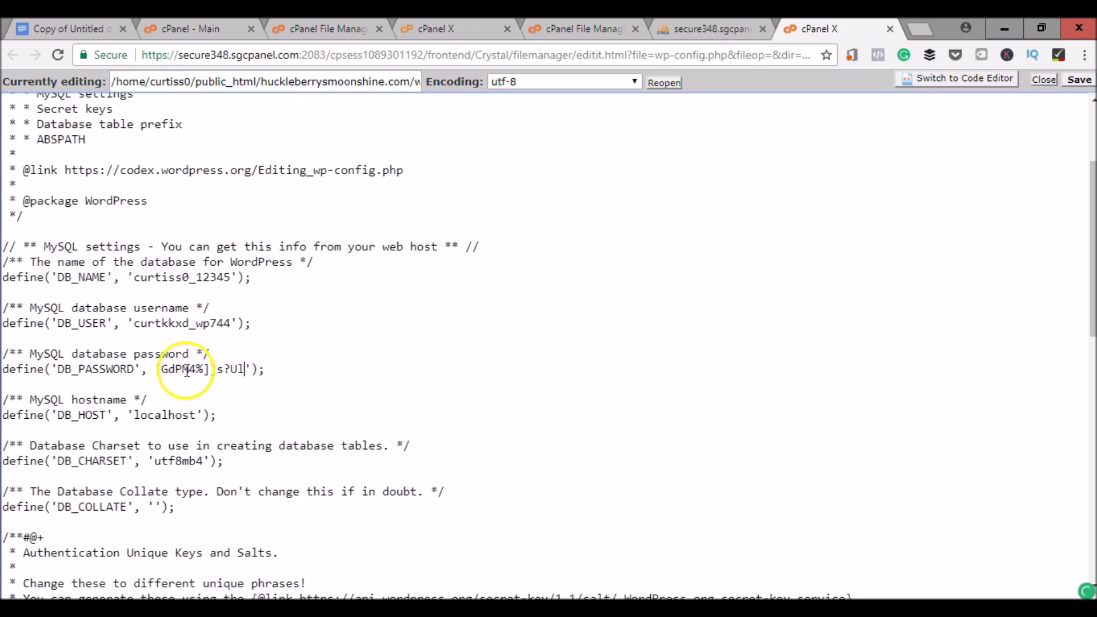
click(161, 369)
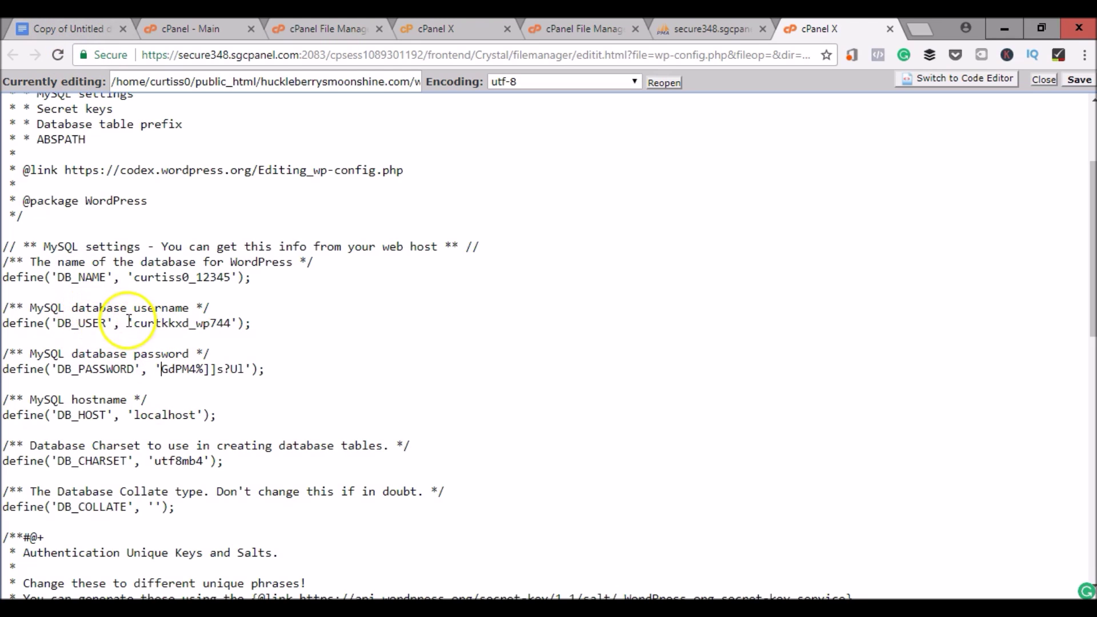
click(58, 32)
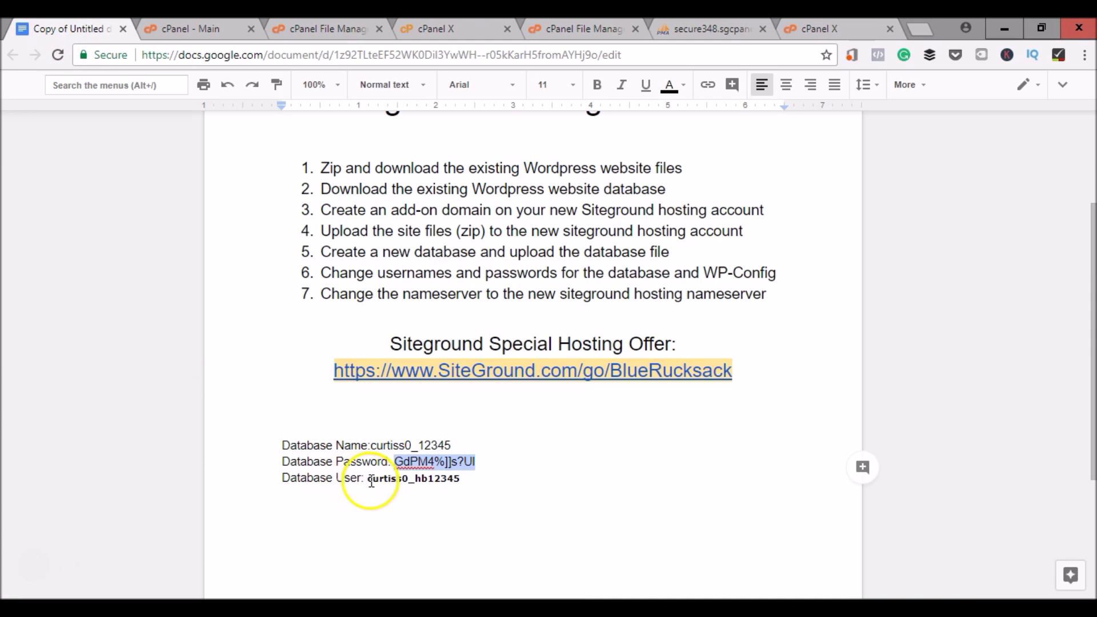
Step: Replace the DB_USER value with the new database user from the notes and save wp-config.php
drag(367, 478, 455, 480)
right_click(450, 480)
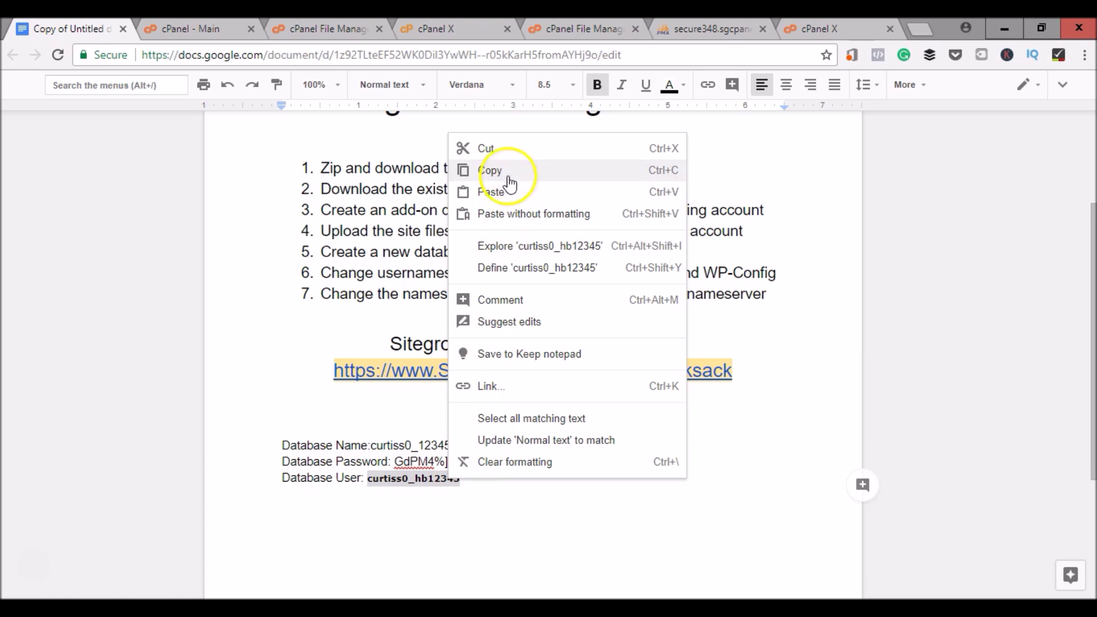
click(508, 170)
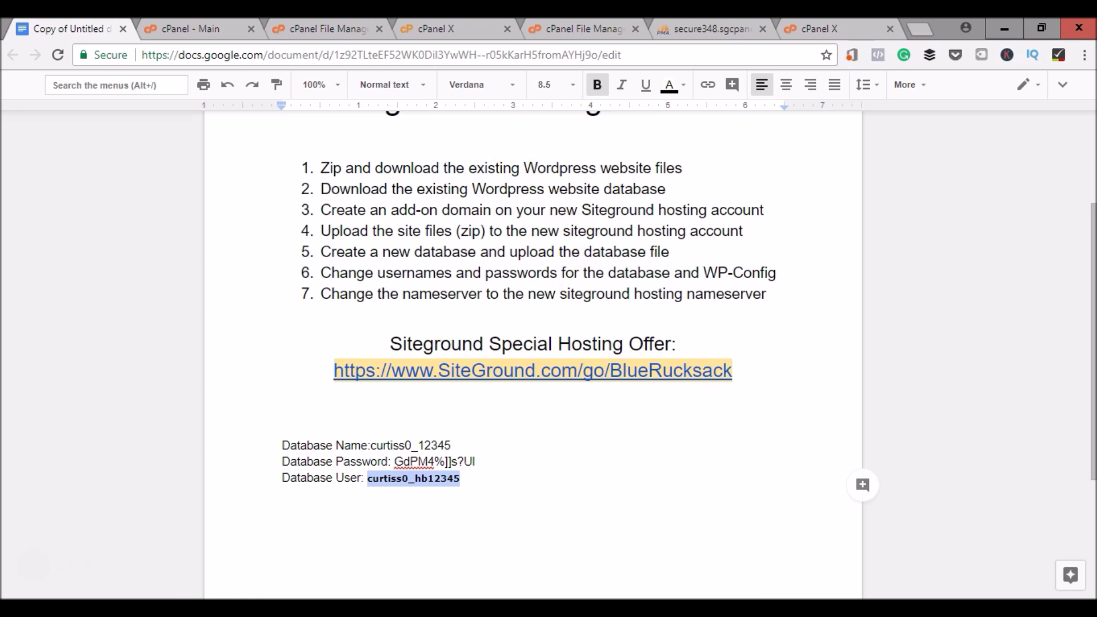
click(798, 25)
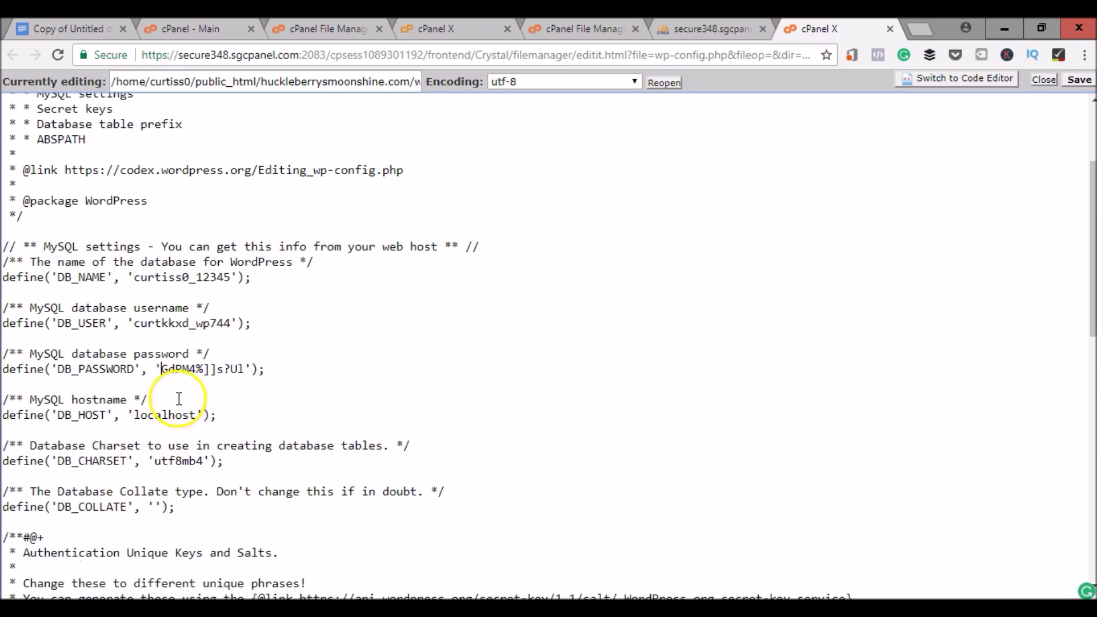
drag(137, 323, 223, 331)
right_click(223, 330)
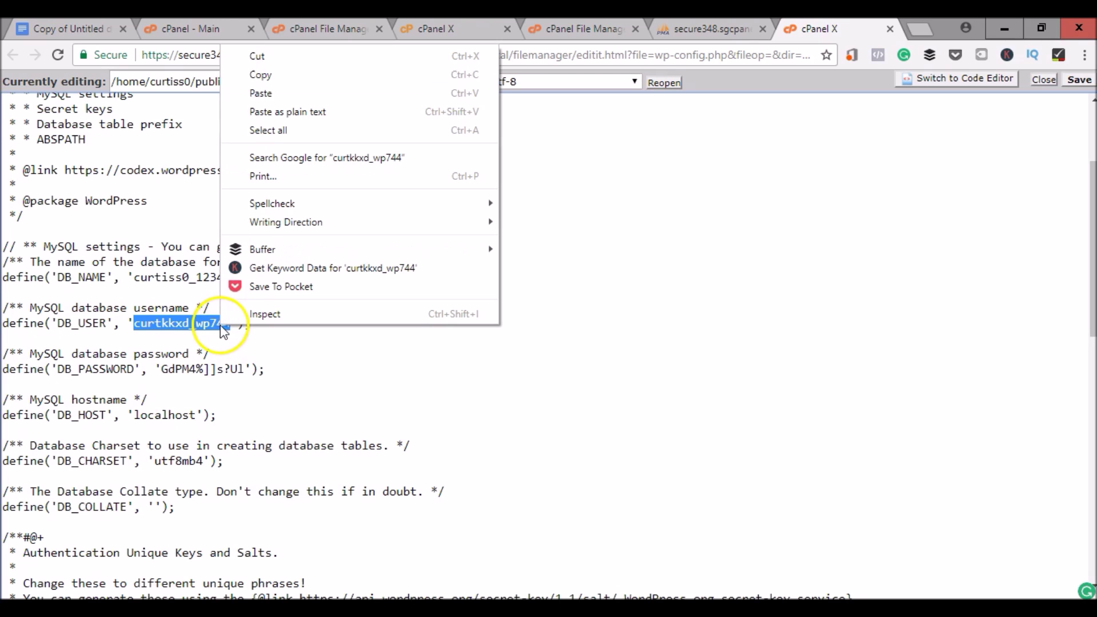
click(260, 96)
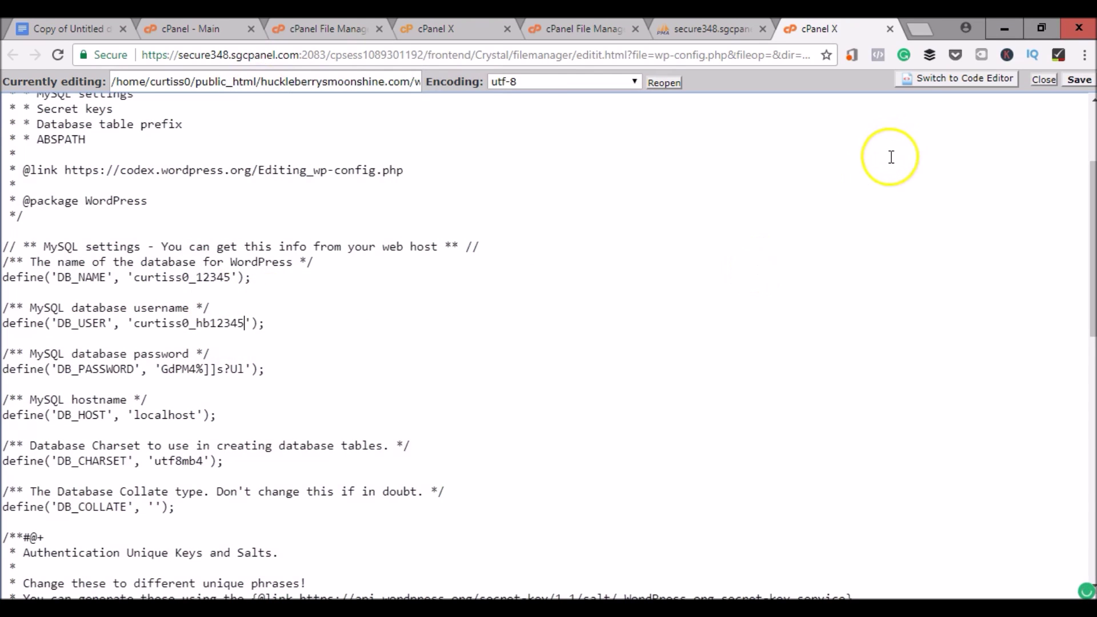
scroll(894, 179, up, 3)
click(1079, 80)
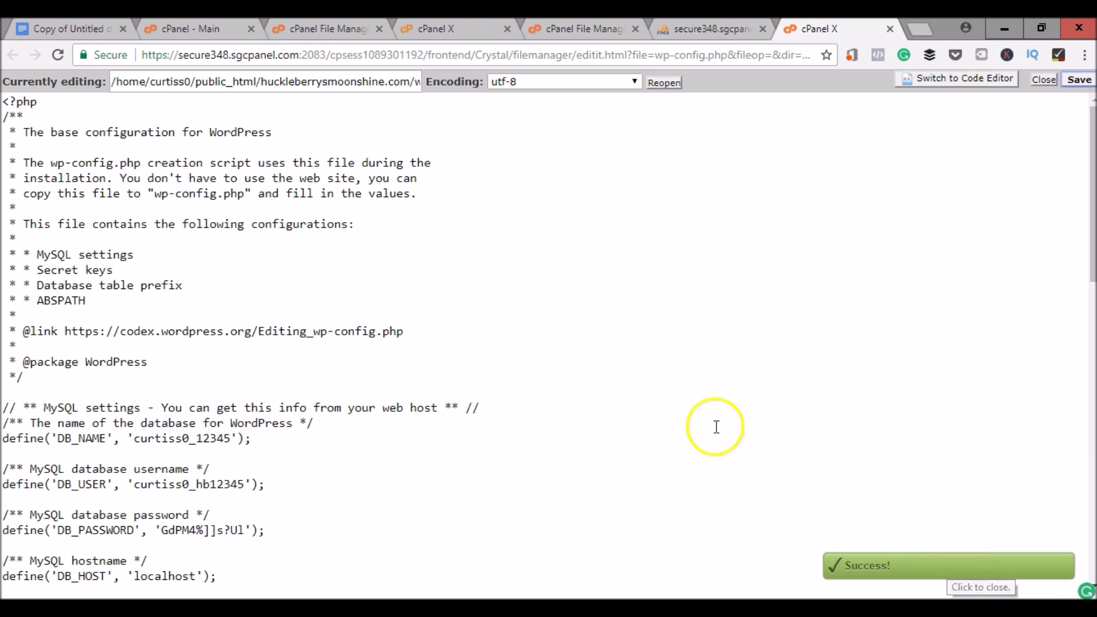
Step: Close the wp-config.php editor and phpMyAdmin, then return to the migration checklist document
click(1038, 80)
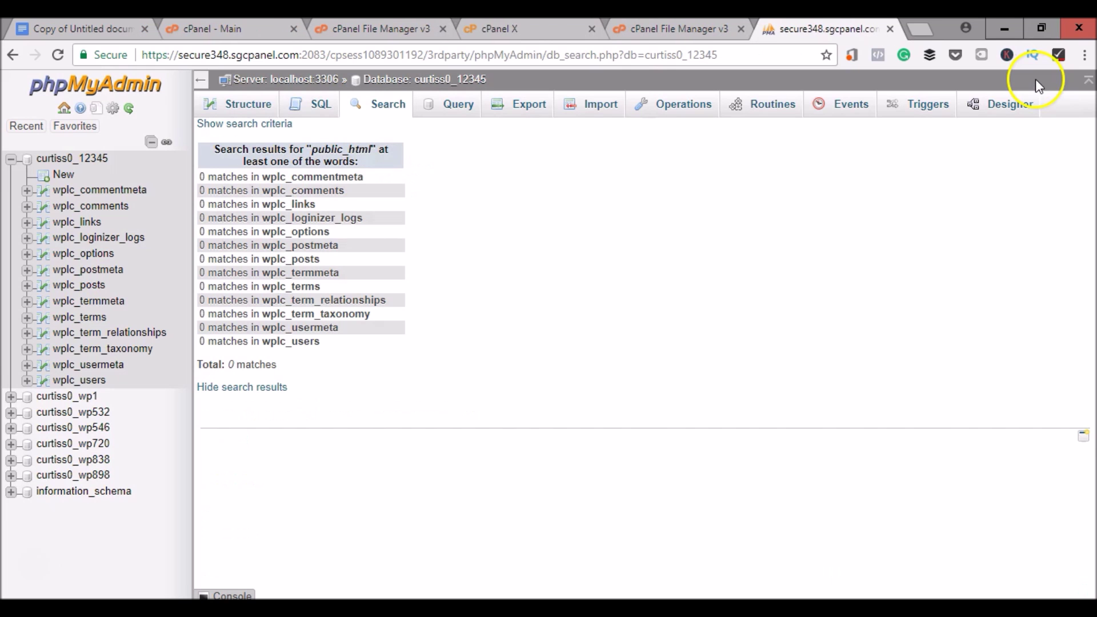
click(890, 27)
scroll(595, 280, up, 3)
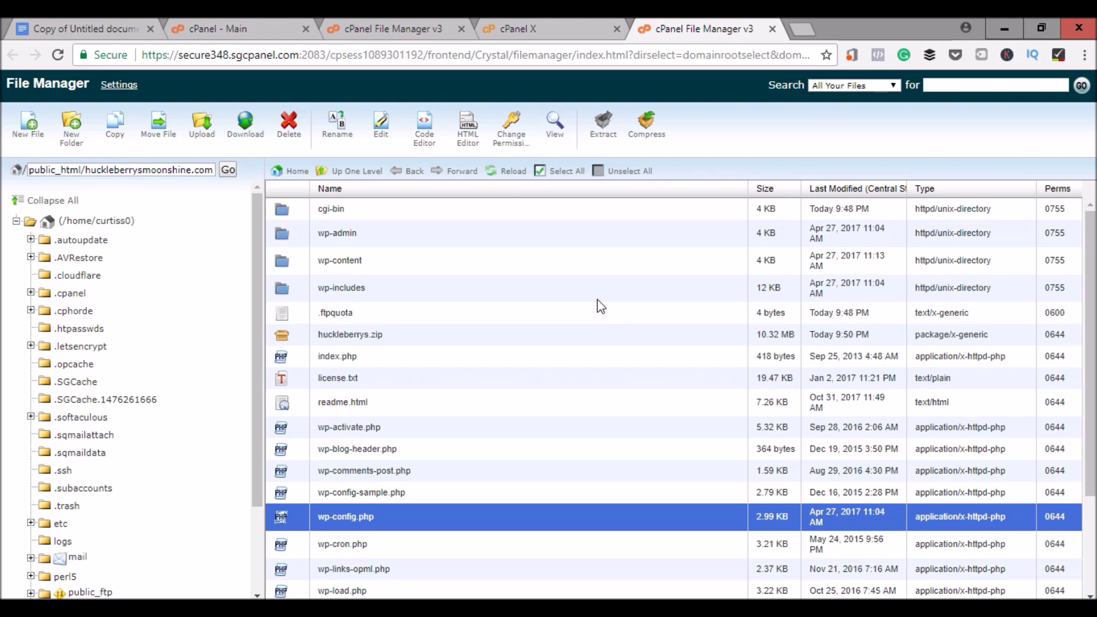
click(505, 192)
click(68, 24)
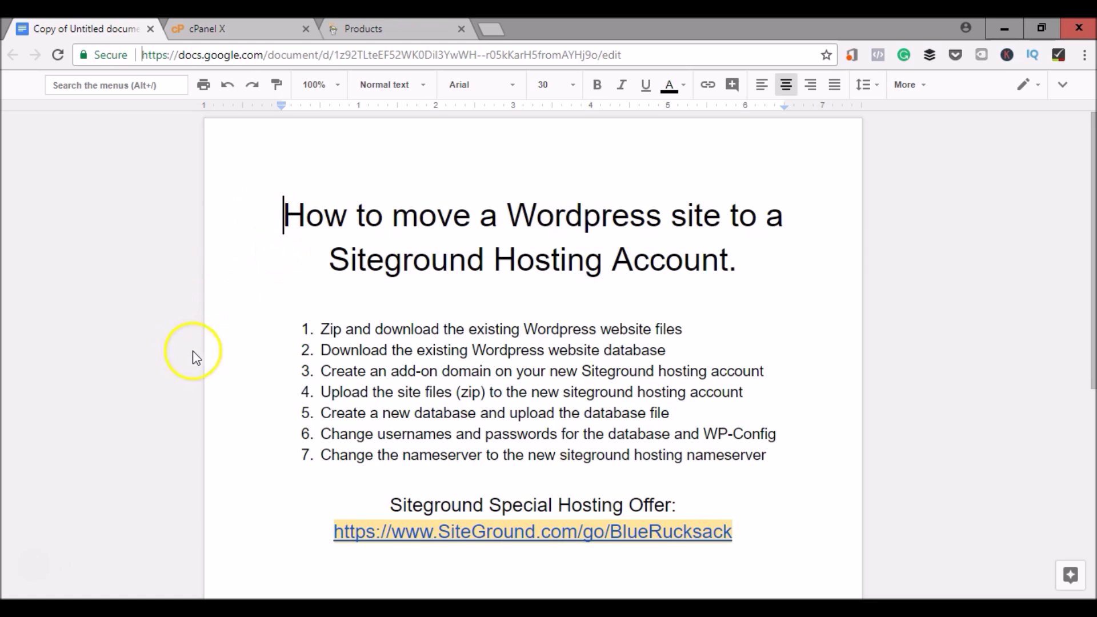
Step: Open GoDaddy's DNS management for huckleberrysmoonshine.com and scroll to its Namecheap nameservers
click(366, 26)
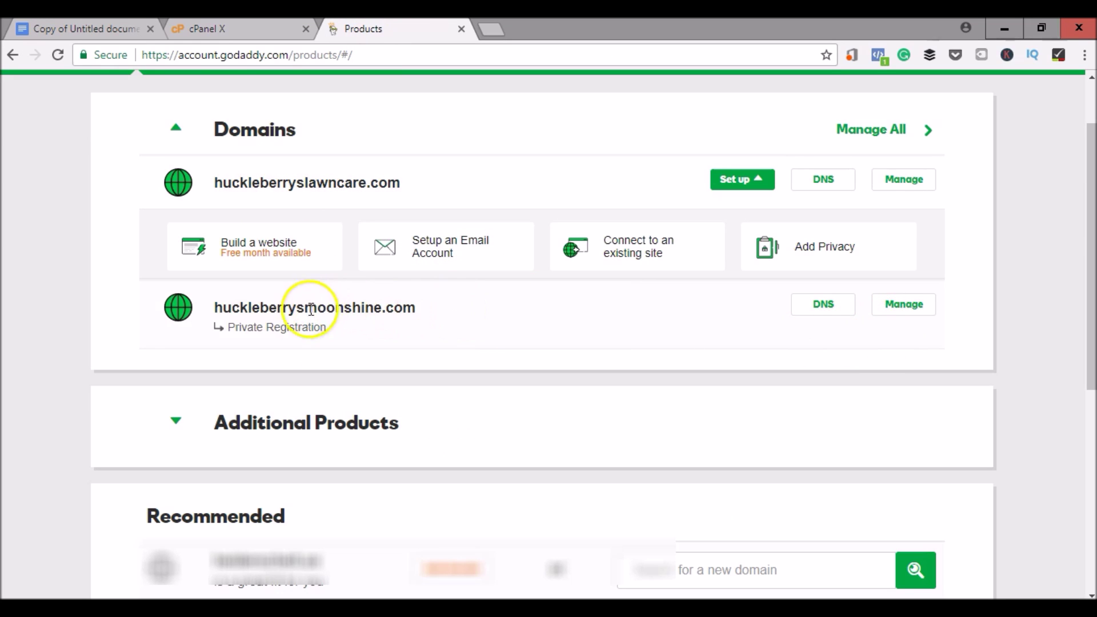
click(897, 314)
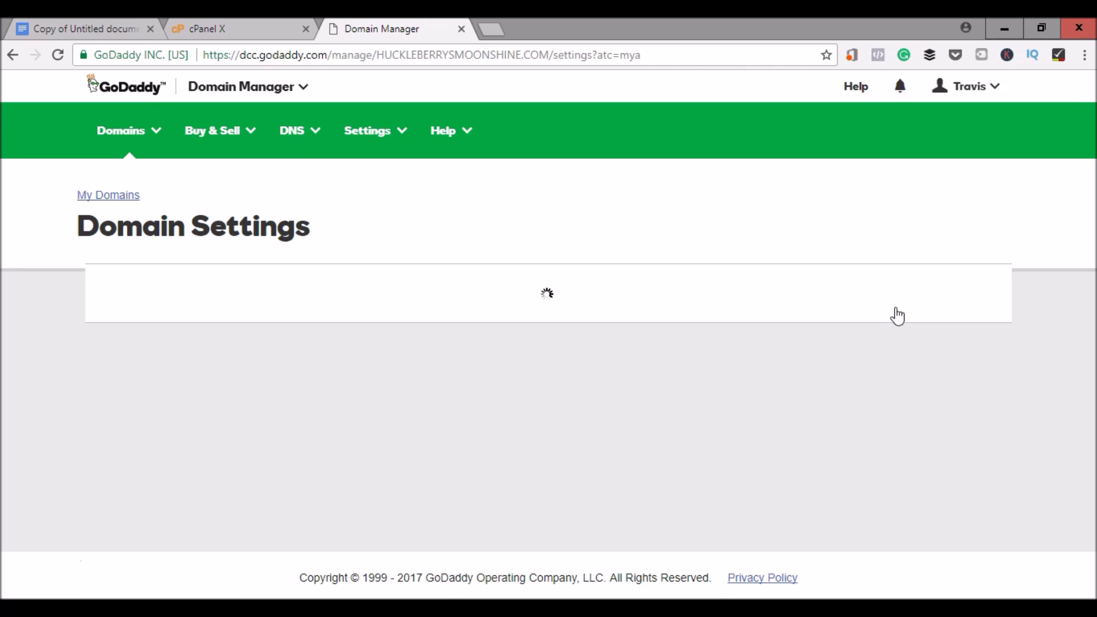
scroll(897, 315, down, 10)
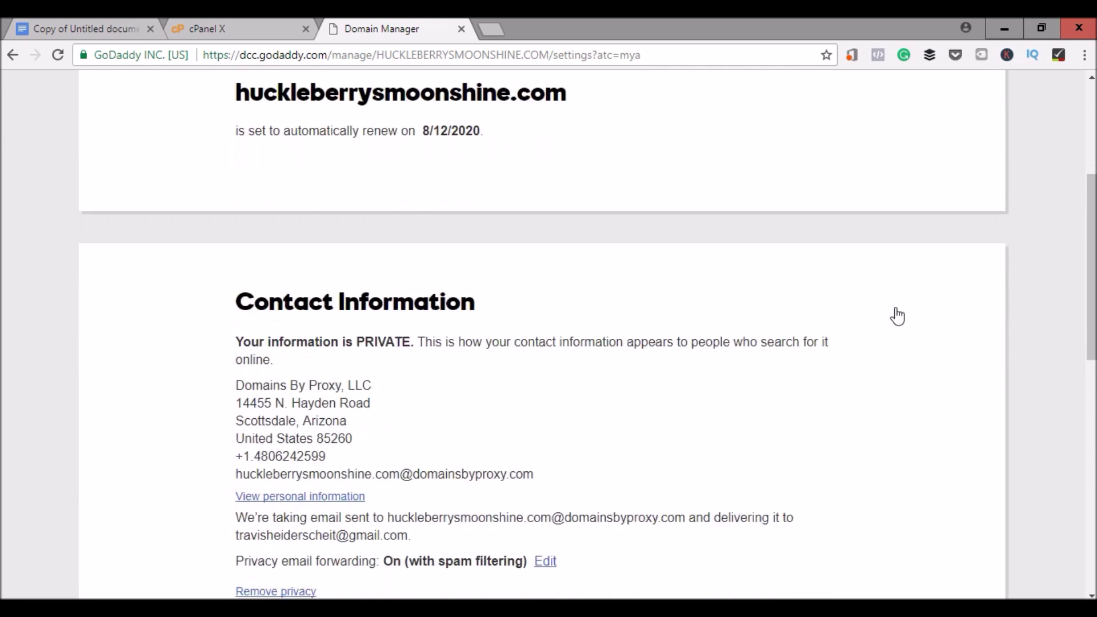
scroll(897, 316, down, 5)
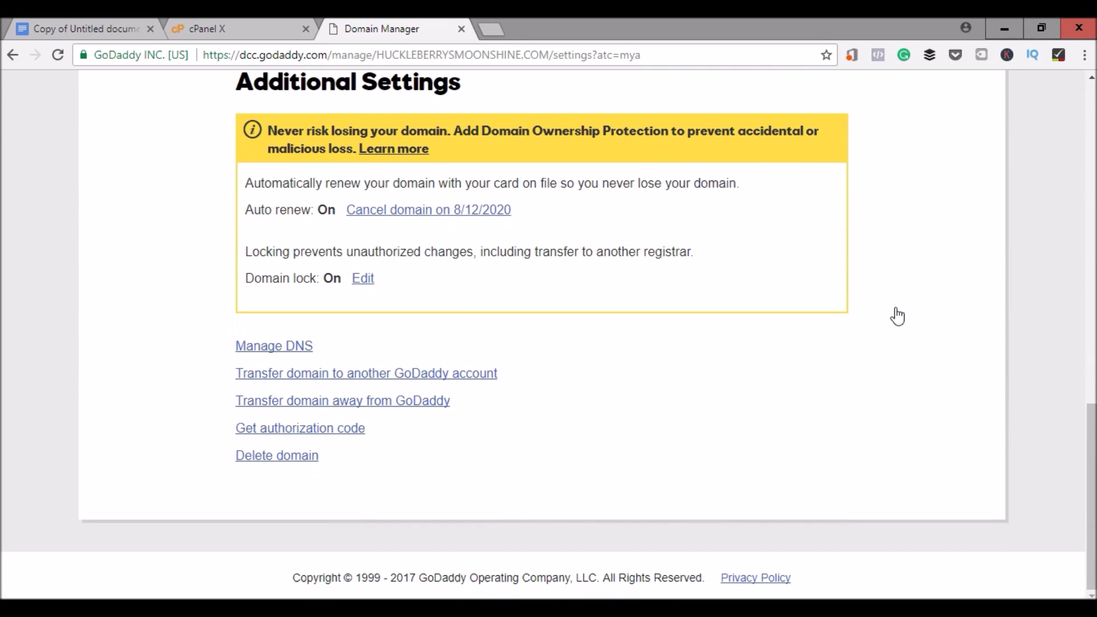
click(276, 347)
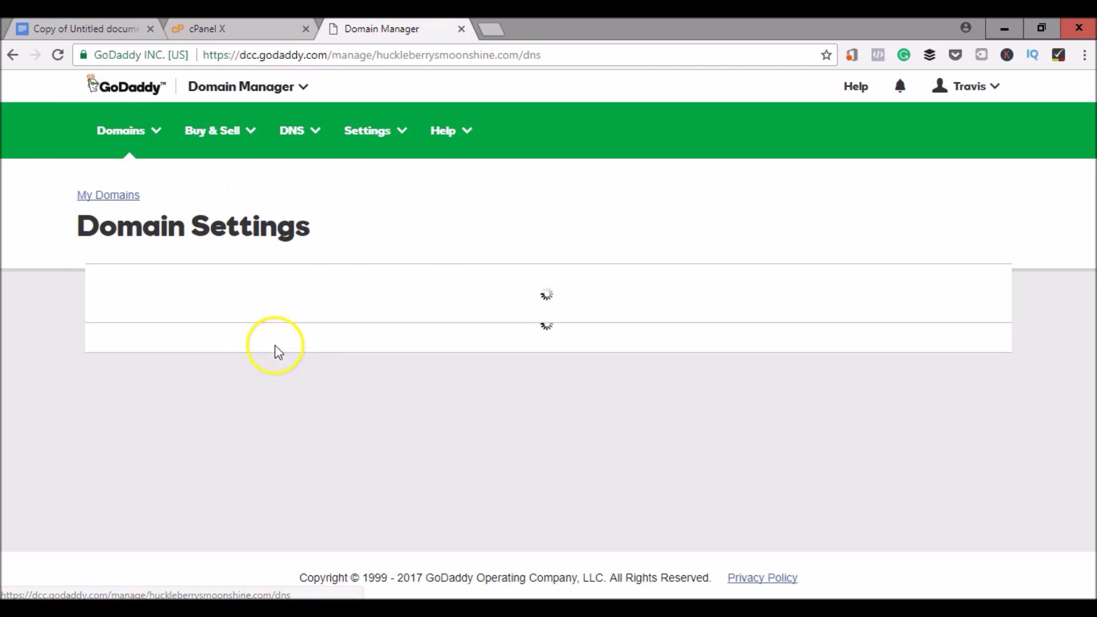
scroll(522, 355, down, 6)
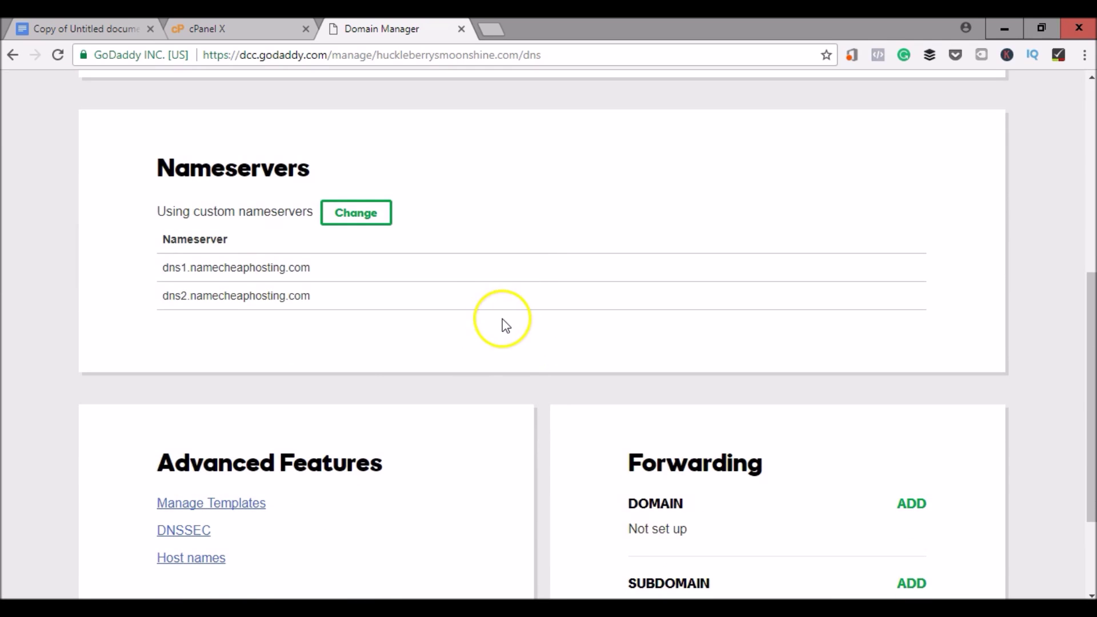
Step: Replace GoDaddy's first nameserver with ns1.siteground348.com copied from SiteGround's account information
click(367, 226)
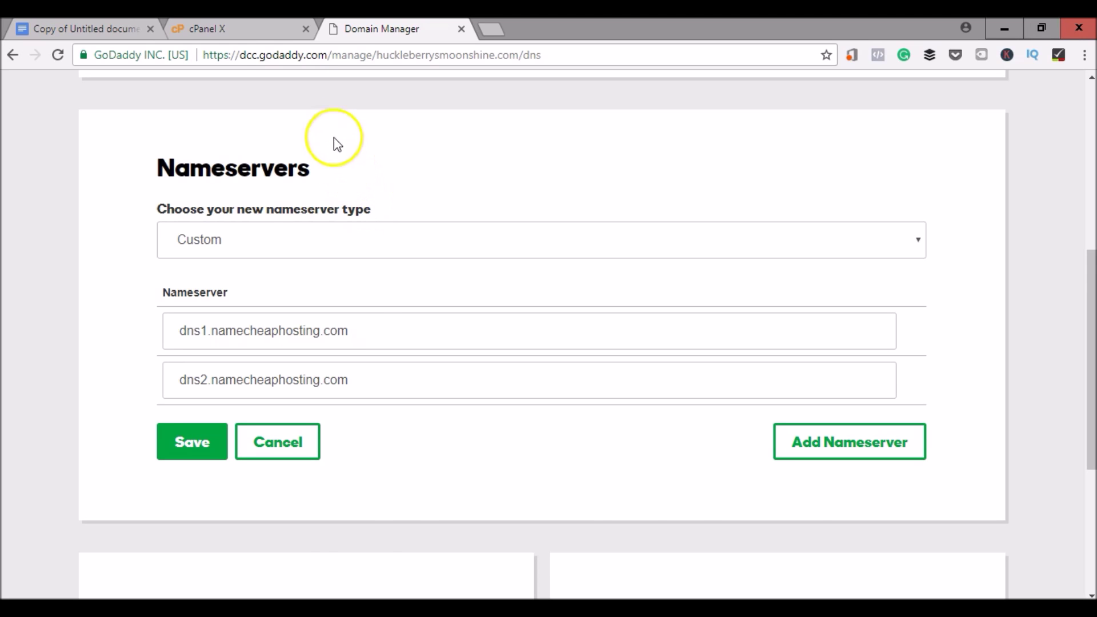
click(262, 35)
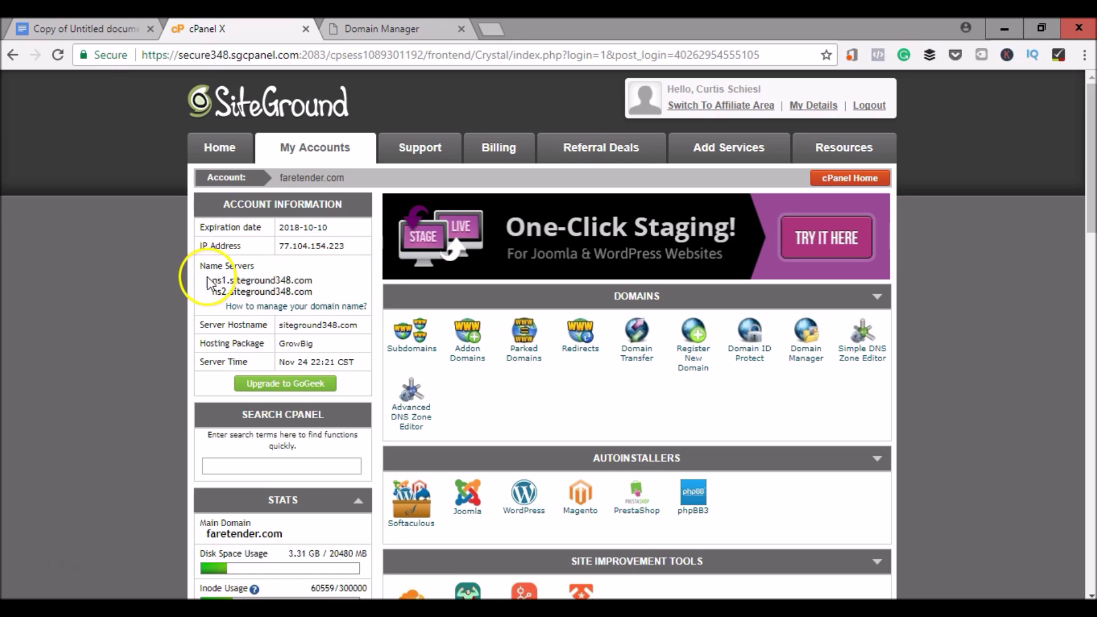
drag(214, 280, 317, 281)
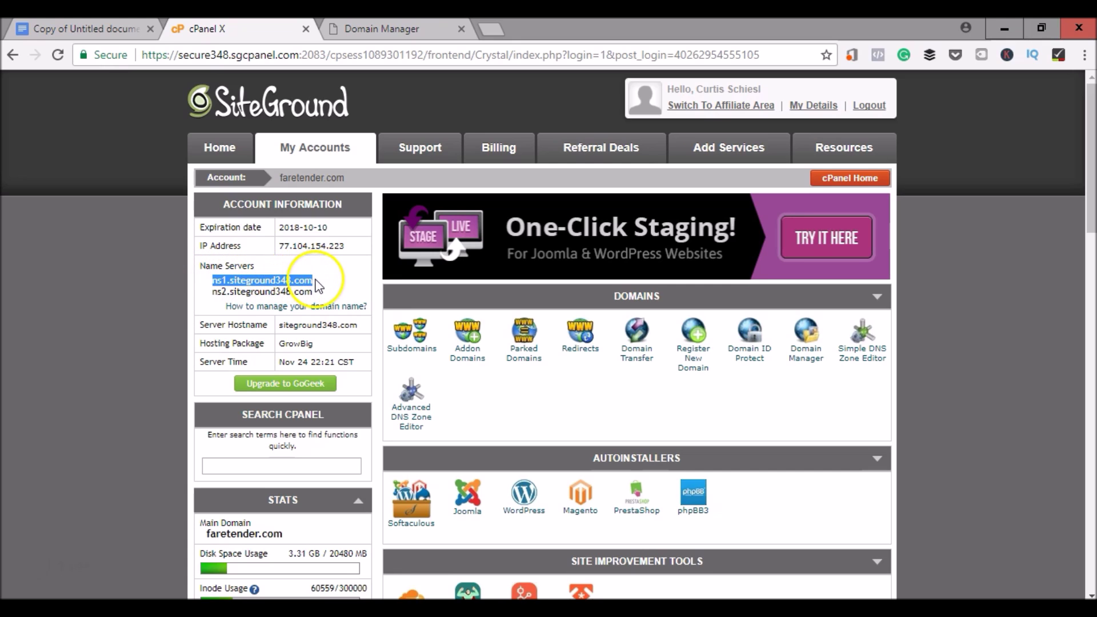
right_click(270, 285)
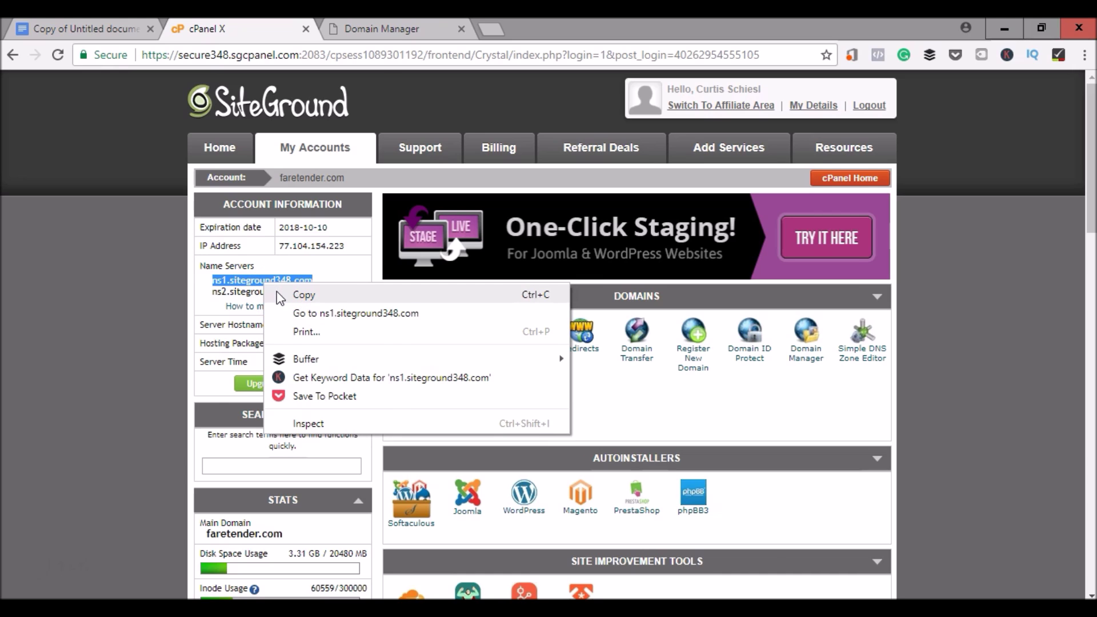
click(277, 292)
click(368, 32)
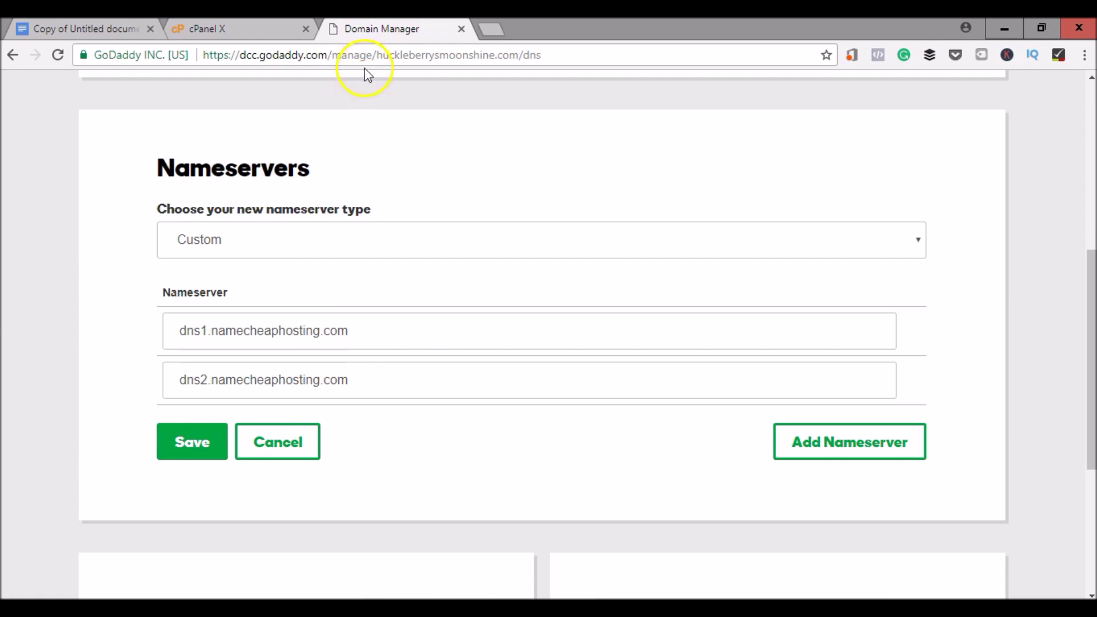
click(360, 331)
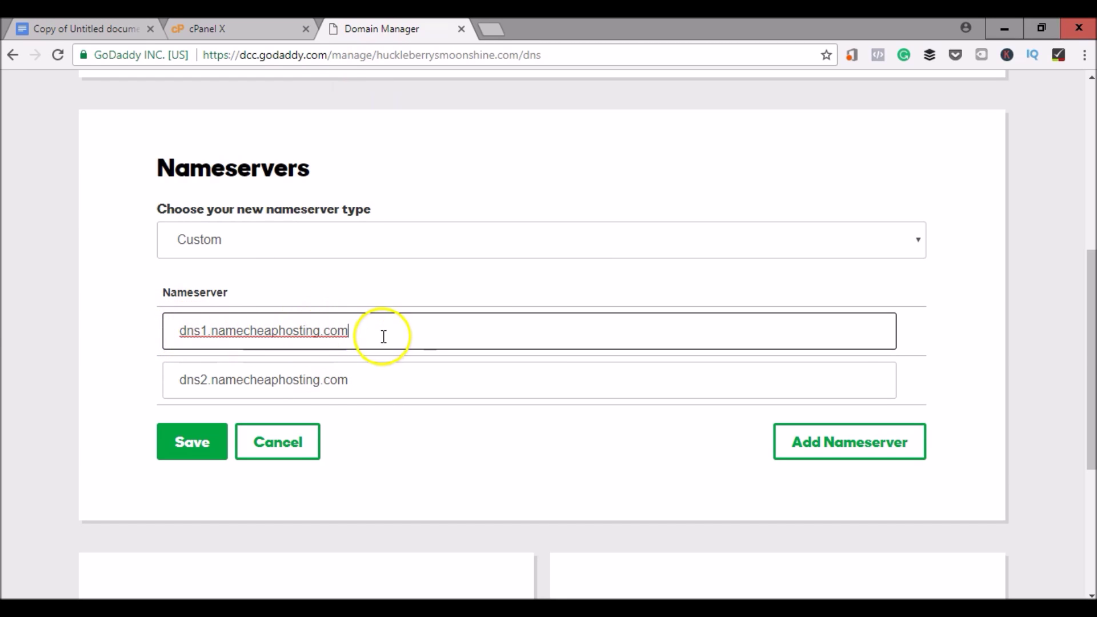
key(BackSpace)
key(BackSpace)
key(BackSpace)
key(BackSpace)
key(BackSpace)
key(BackSpace)
key(BackSpace)
key(BackSpace)
key(BackSpace)
key(BackSpace)
key(BackSpace)
key(BackSpace)
key(BackSpace)
key(BackSpace)
key(BackSpace)
key(BackSpace)
key(BackSpace)
key(BackSpace)
key(BackSpace)
key(BackSpace)
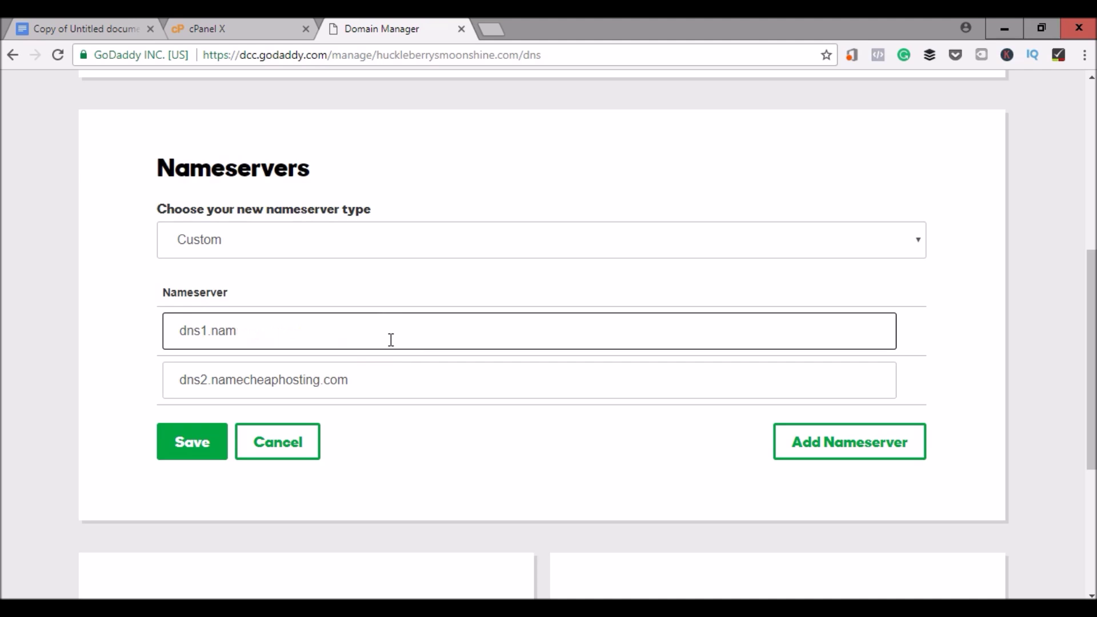
key(ctrl+v)
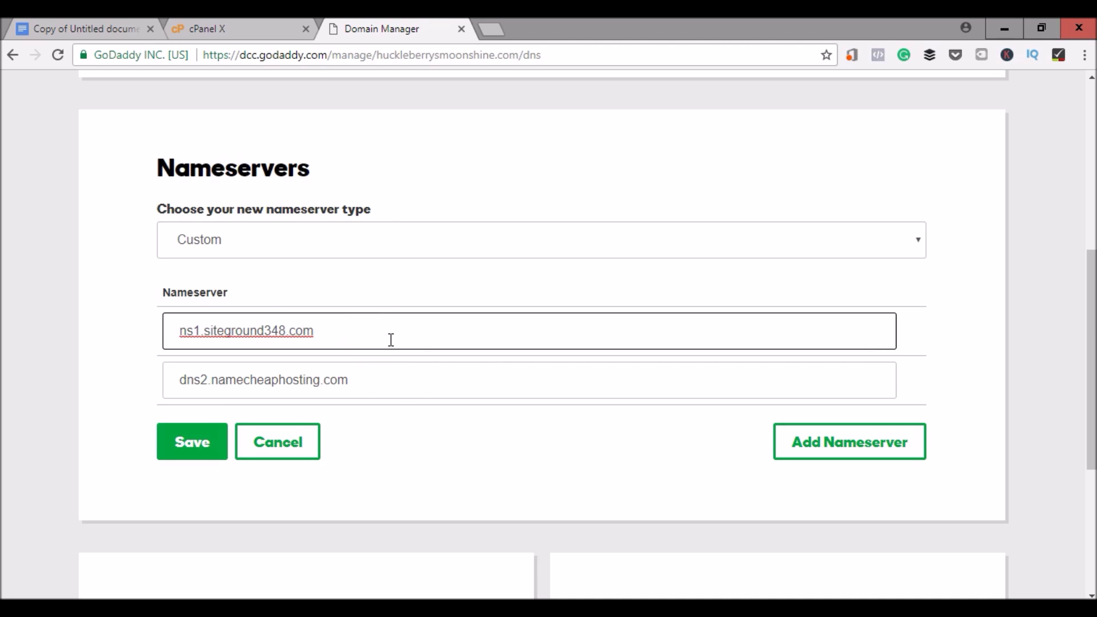
Step: Replace the second nameserver with ns2.siteground348.com and save the new nameservers
click(387, 379)
key(BackSpace)
key(BackSpace)
key(BackSpace)
key(BackSpace)
key(BackSpace)
key(BackSpace)
key(BackSpace)
key(BackSpace)
key(BackSpace)
key(BackSpace)
key(BackSpace)
key(BackSpace)
key(BackSpace)
key(BackSpace)
key(BackSpace)
key(BackSpace)
key(BackSpace)
key(BackSpace)
key(BackSpace)
key(BackSpace)
key(BackSpace)
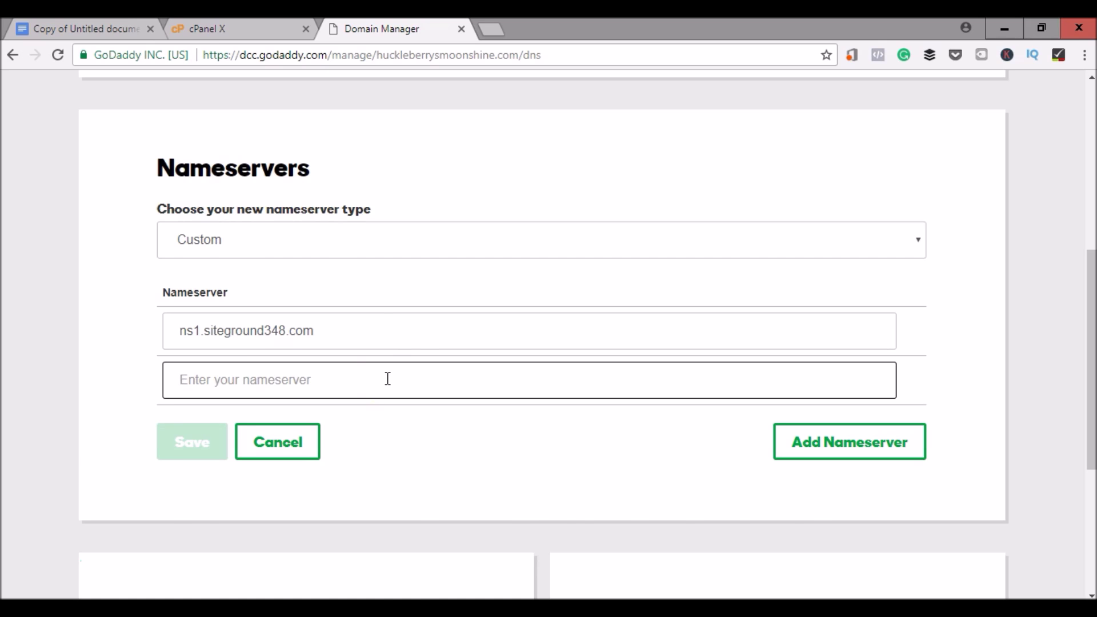
click(235, 29)
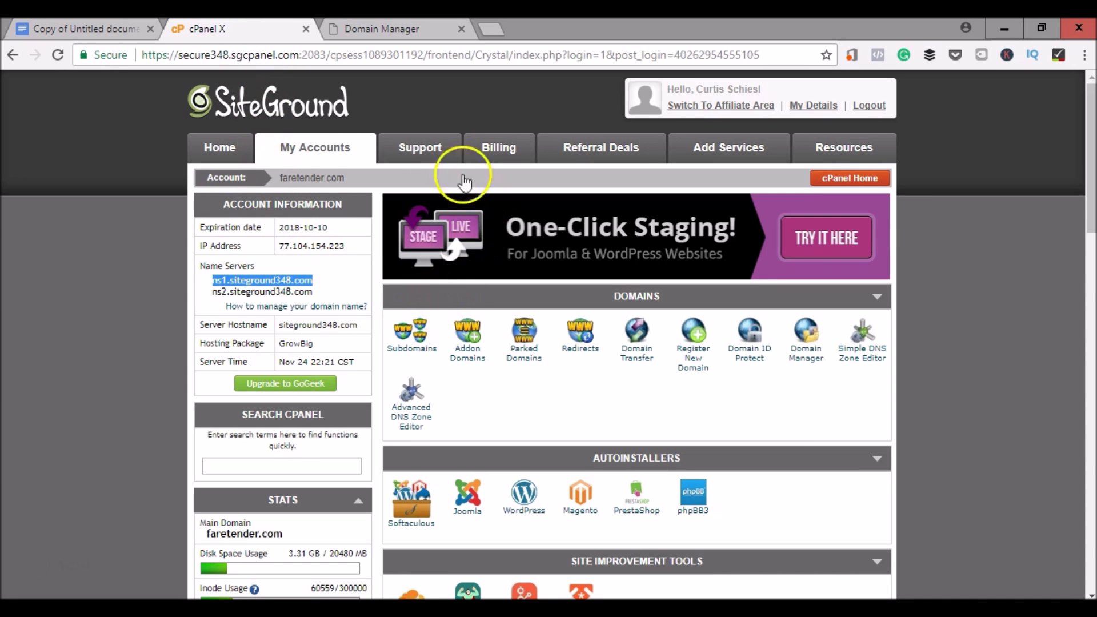
click(213, 294)
drag(212, 294, 320, 301)
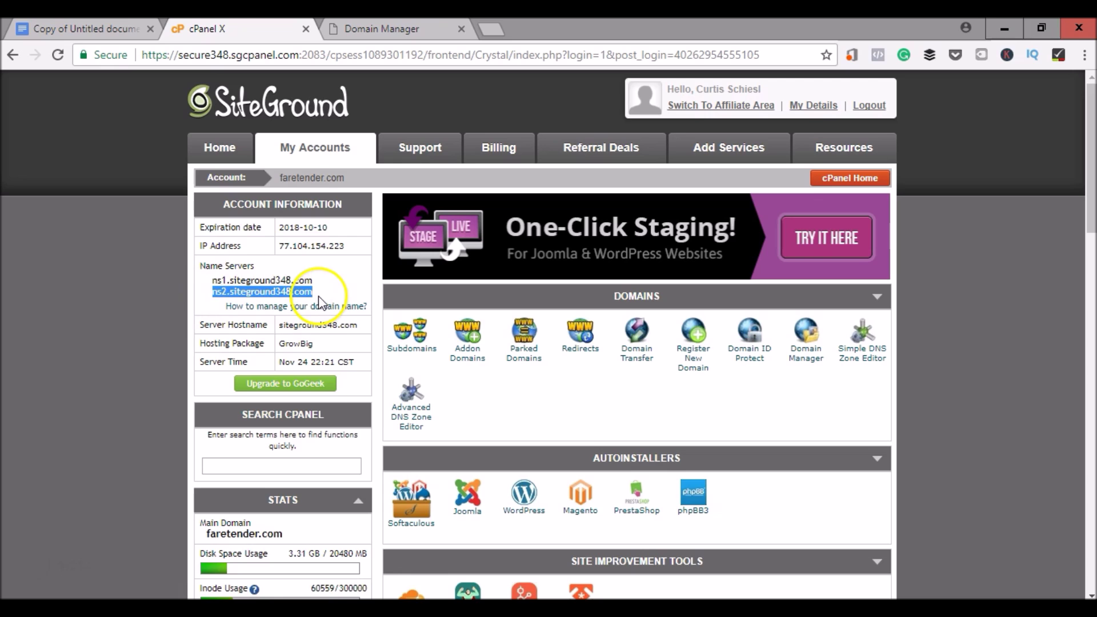
right_click(289, 292)
click(301, 303)
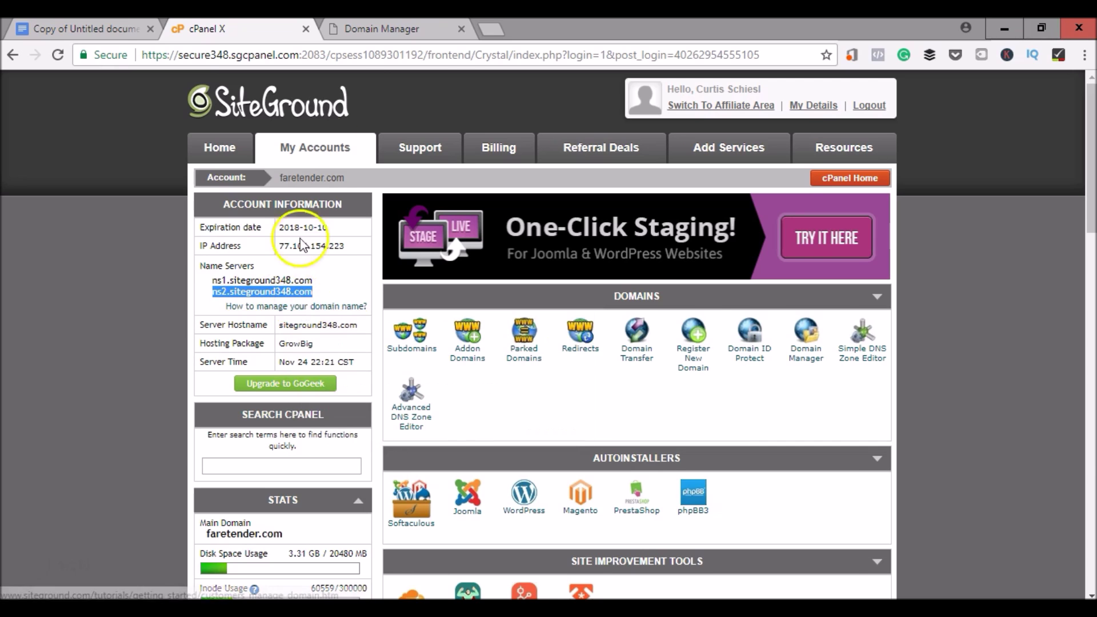
click(373, 28)
key(ctrl+v)
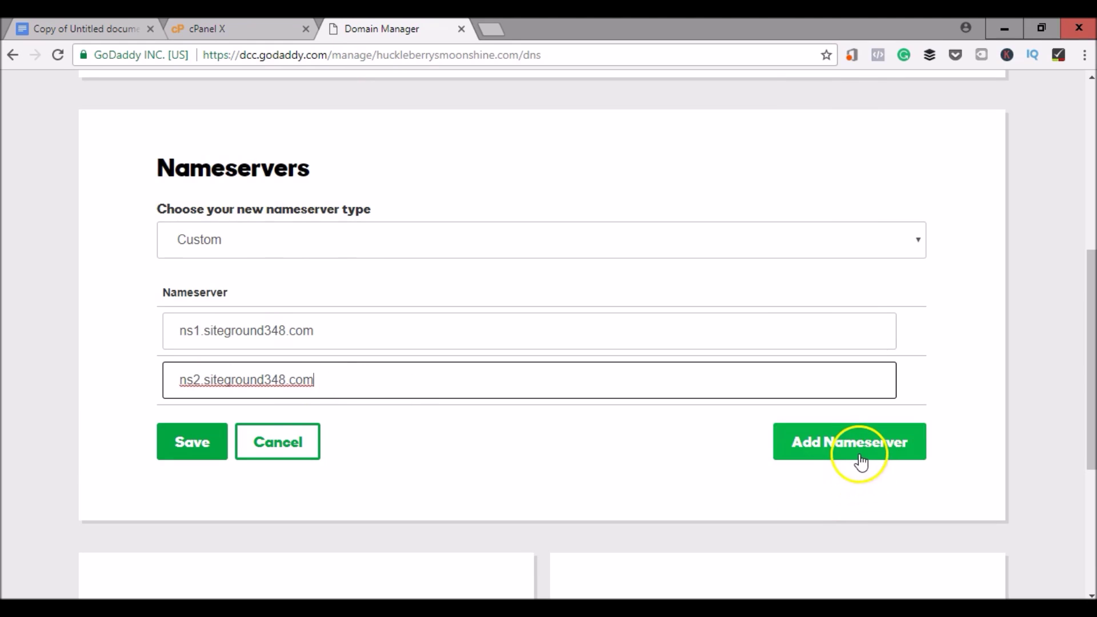
click(220, 454)
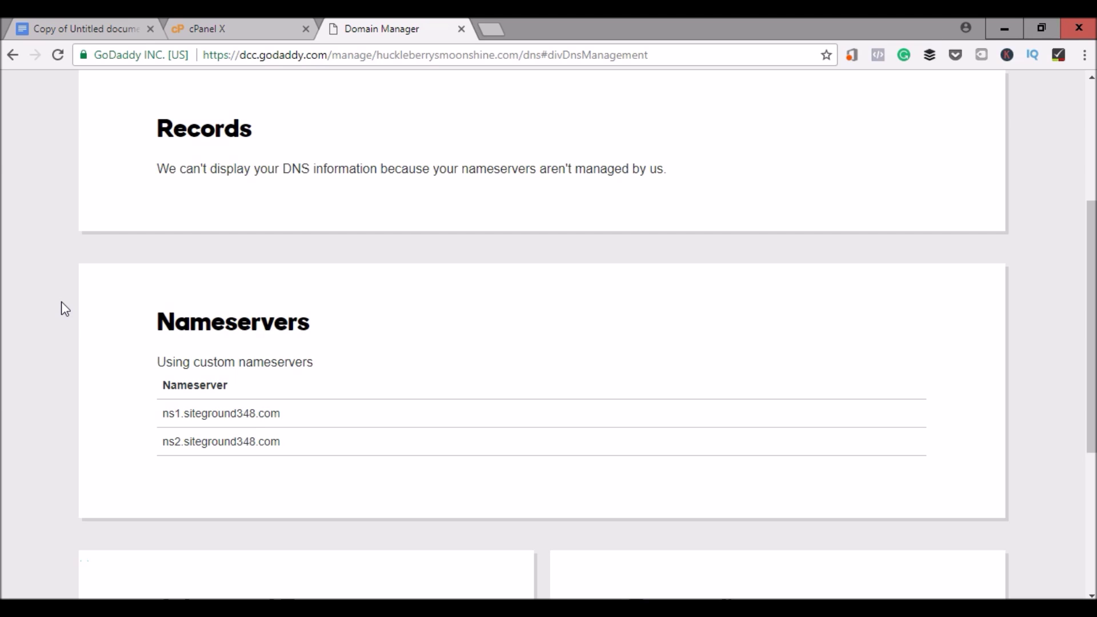
Step: Confirm GoDaddy lists ns1 and ns2.siteground348.com as the domain's custom nameservers
click(57, 332)
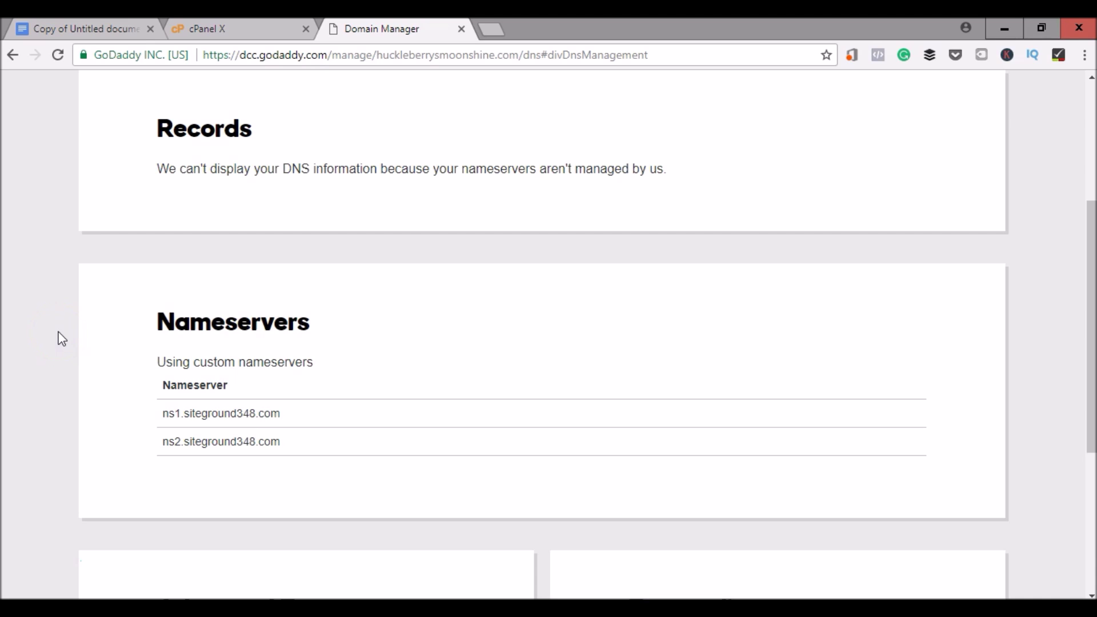